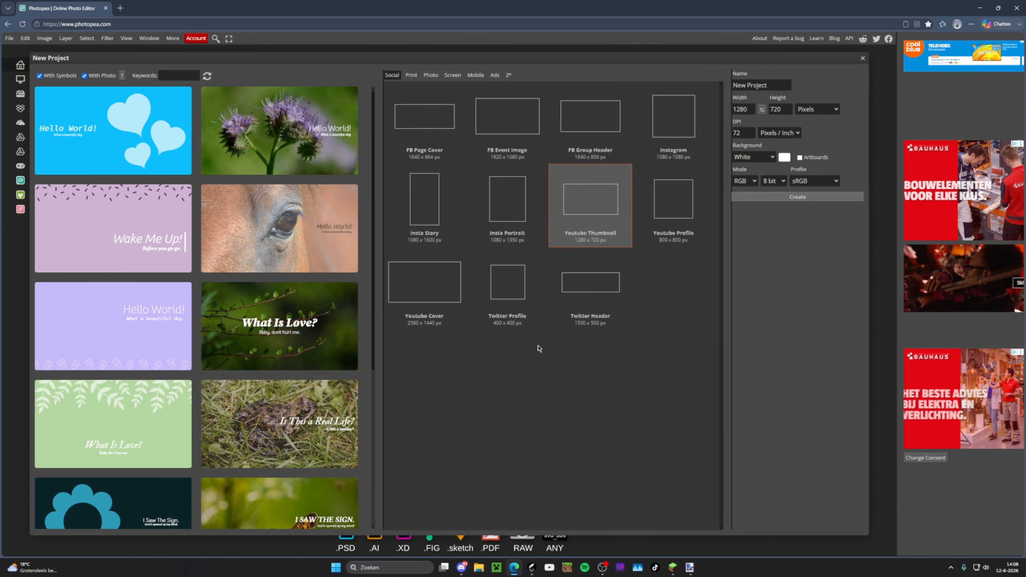
# Place steve.png from the Downloads folder onto the blank canvas at its default fitted size
pyautogui.click(478, 567)
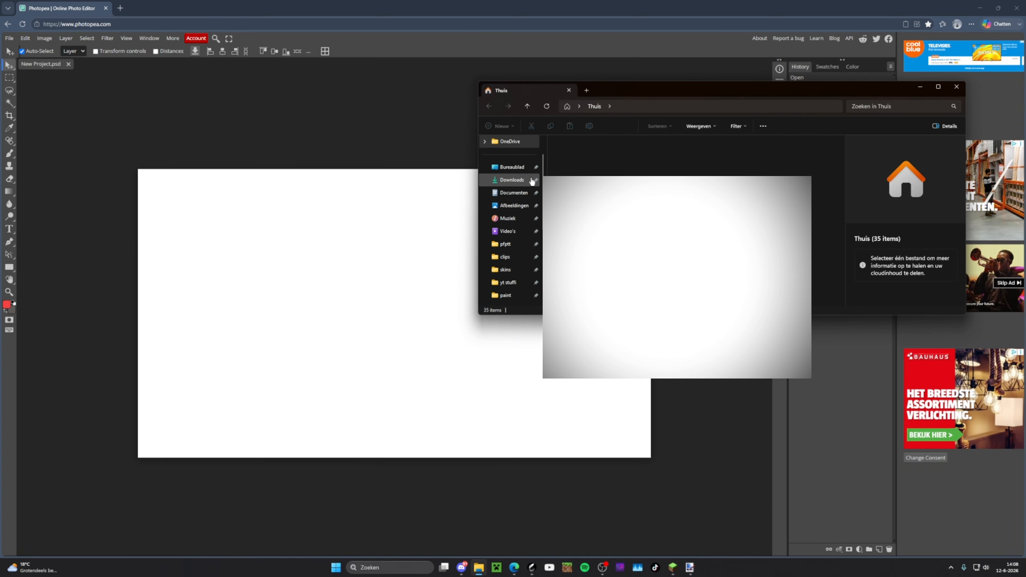
pyautogui.click(512, 180)
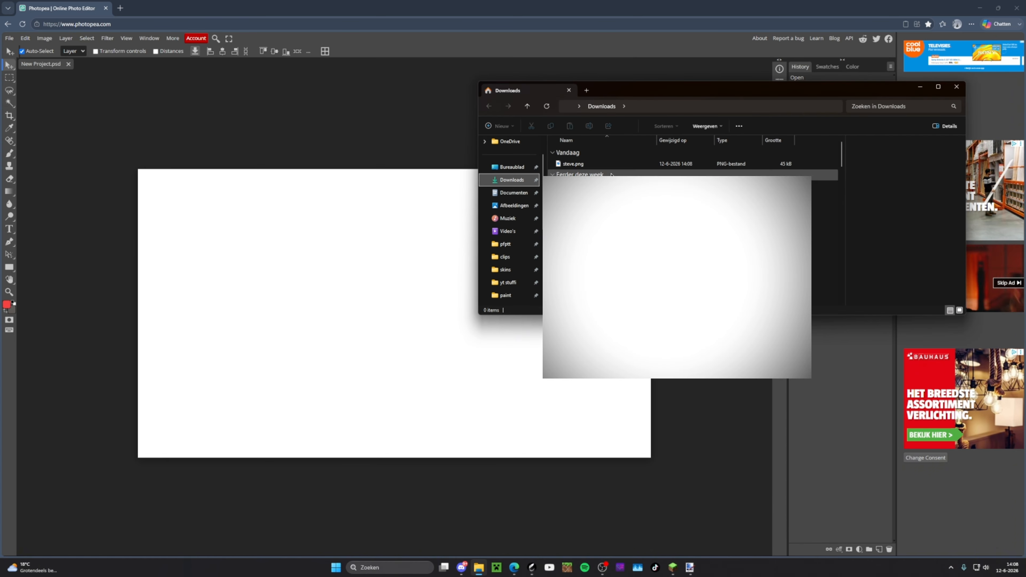
pyautogui.moveTo(573, 164); pyautogui.dragTo(312, 252)
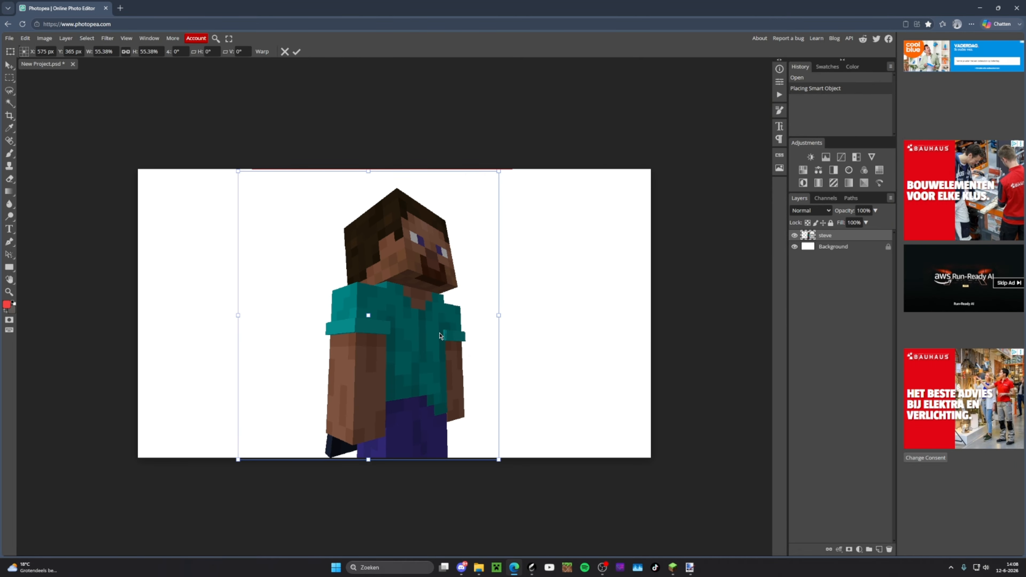
pyautogui.press('Return')
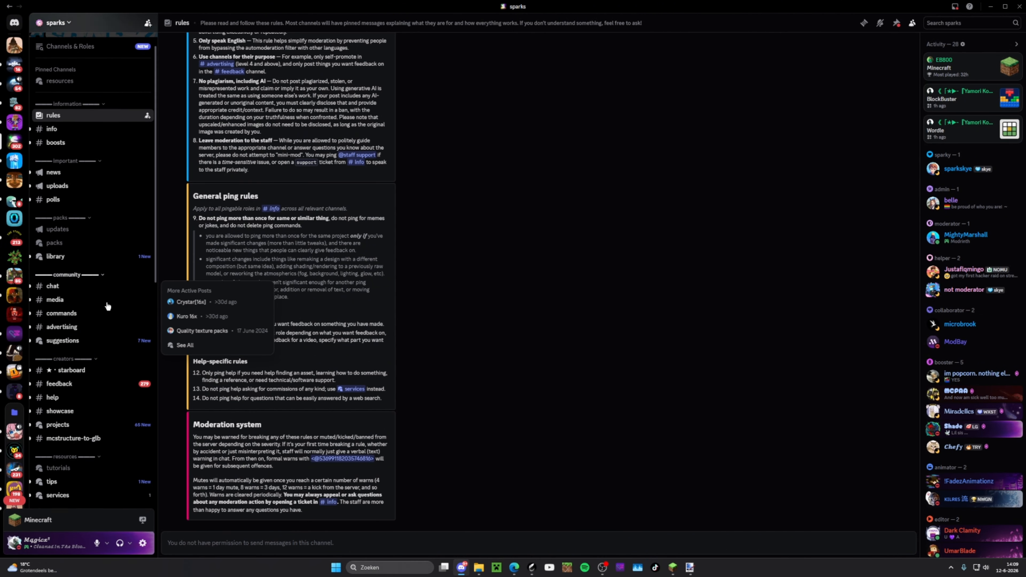
# Look through the Backgrounds, Video assets, Project files, Skies and Stock elements posts in the sparks server's resources channel
pyautogui.click(80, 115)
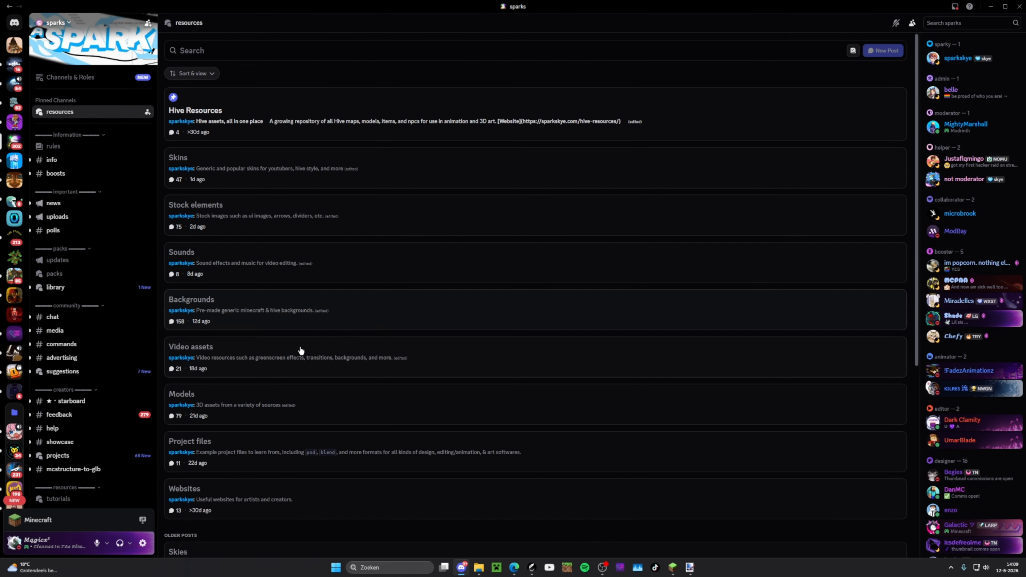
pyautogui.scroll(-2, 279, 444)
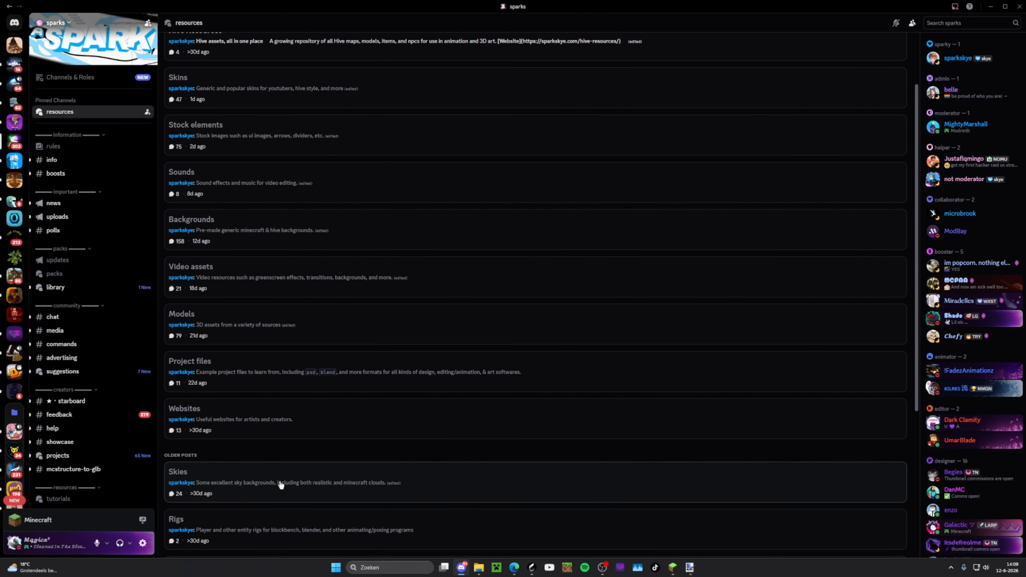
pyautogui.scroll(3, 245, 288)
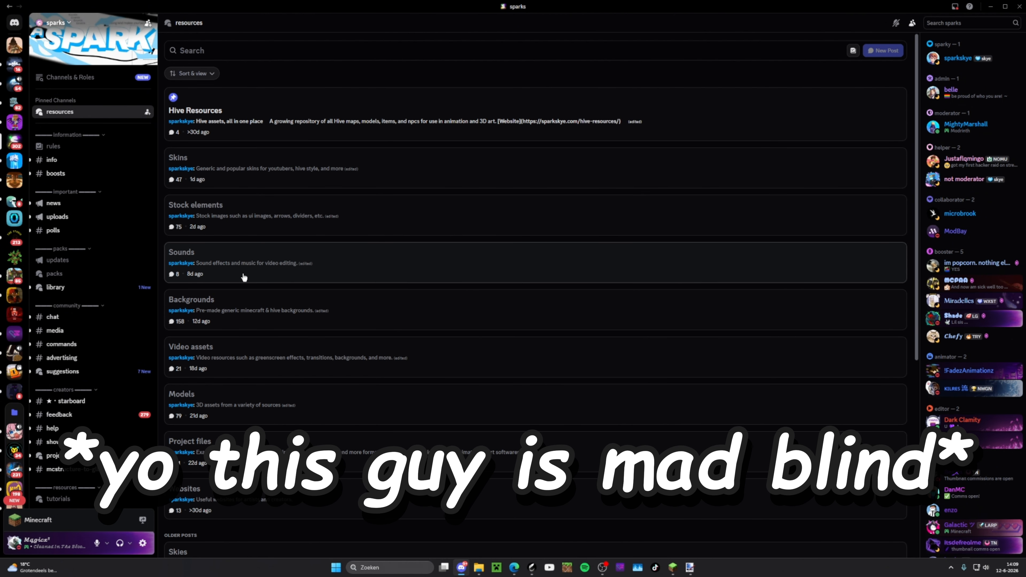
pyautogui.click(418, 320)
pyautogui.scroll(-3, 314, 236)
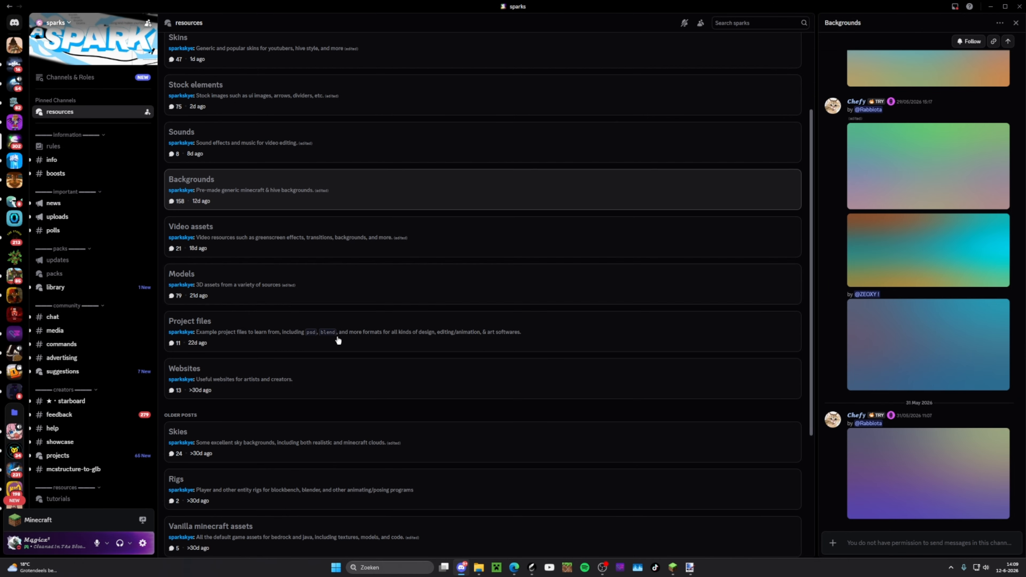
pyautogui.click(304, 227)
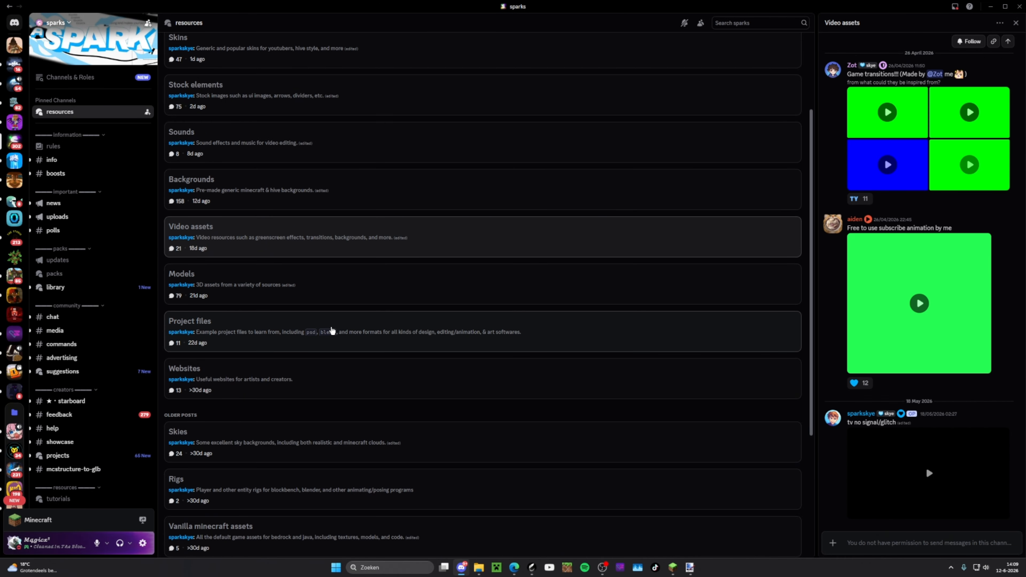
pyautogui.click(330, 325)
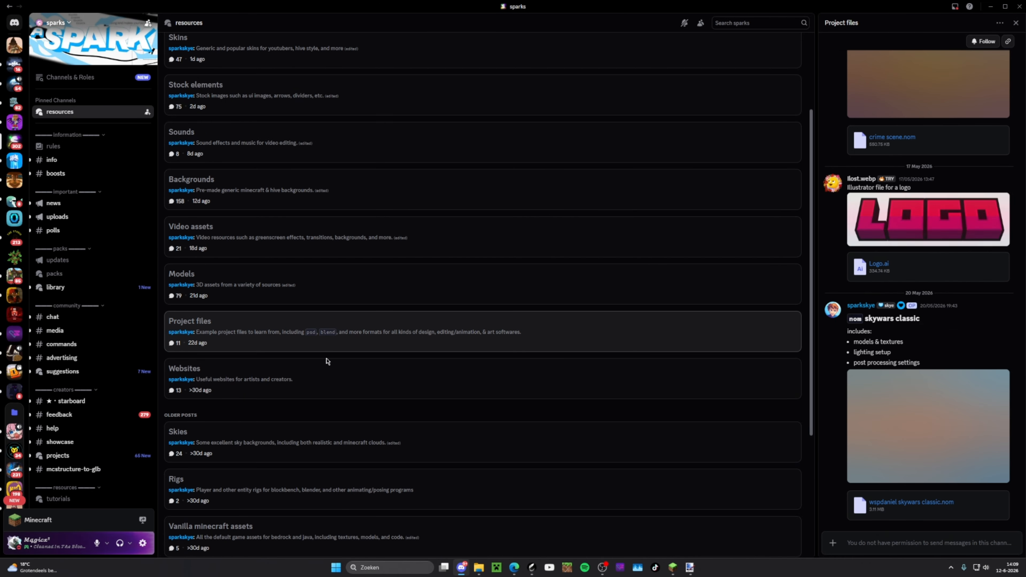
pyautogui.click(299, 447)
pyautogui.scroll(-5, 307, 442)
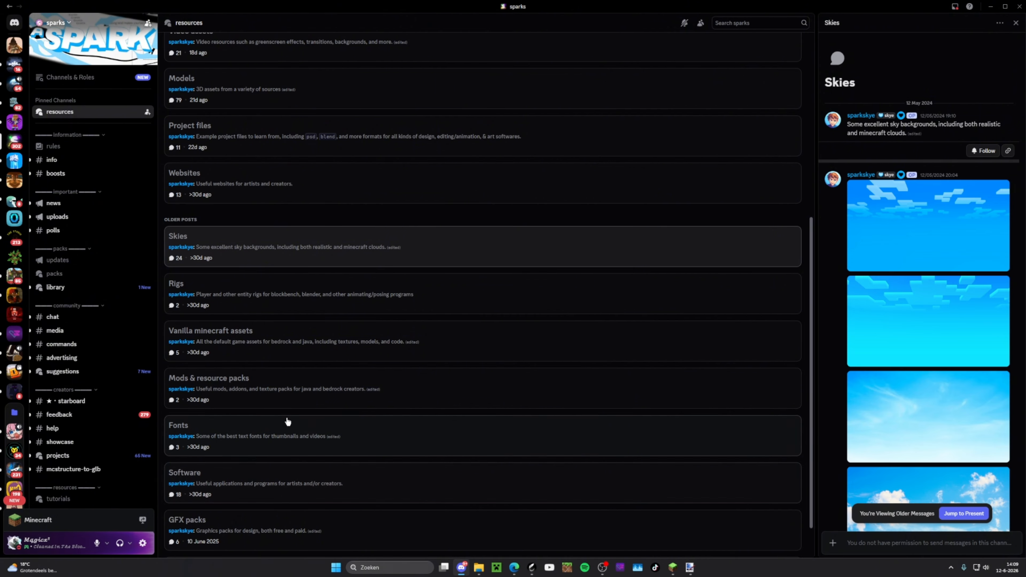
pyautogui.scroll(7, 286, 416)
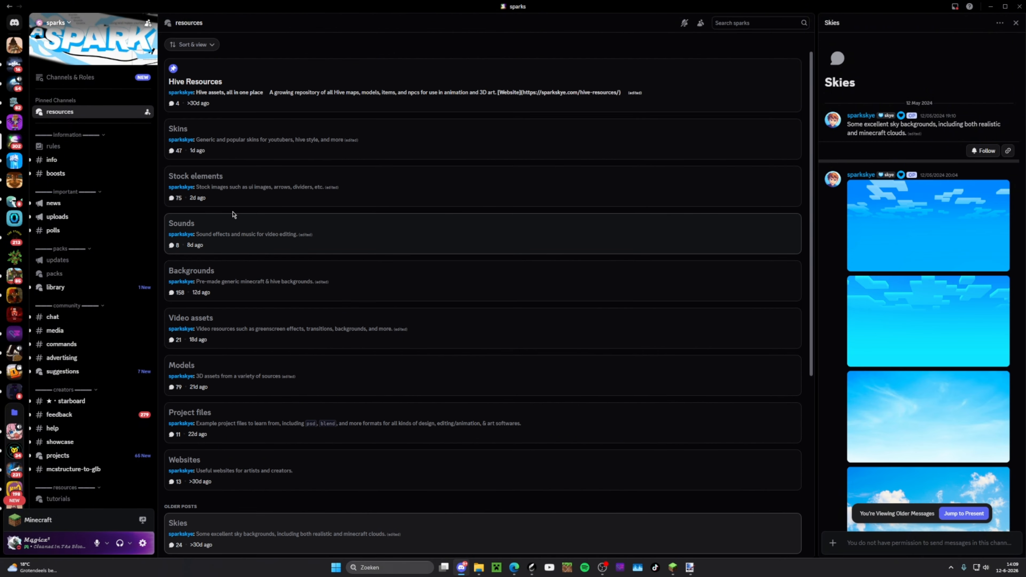
pyautogui.click(254, 200)
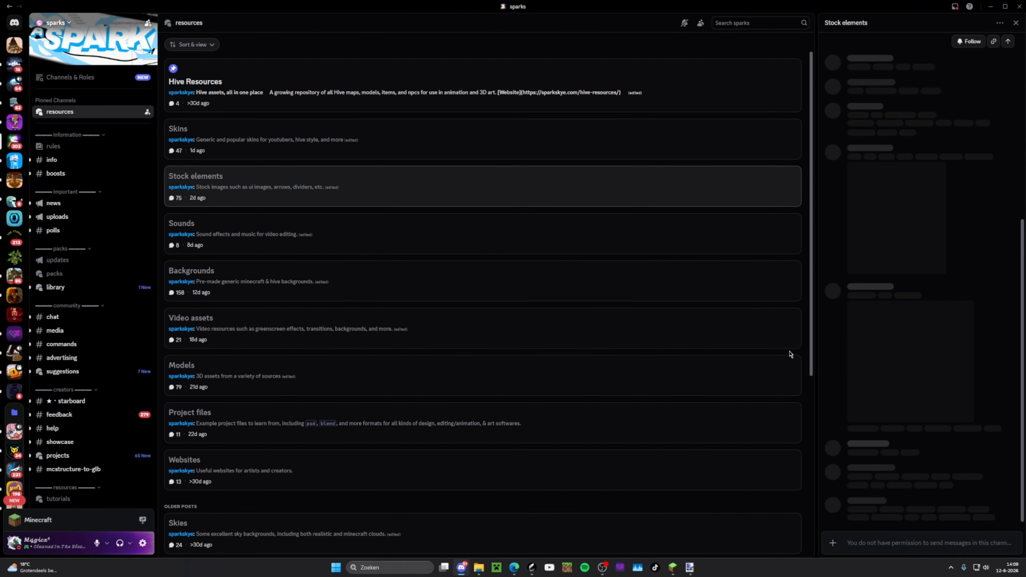
# Find the background with the wooden building and green trees in the Backgrounds post and copy the image
pyautogui.click(319, 278)
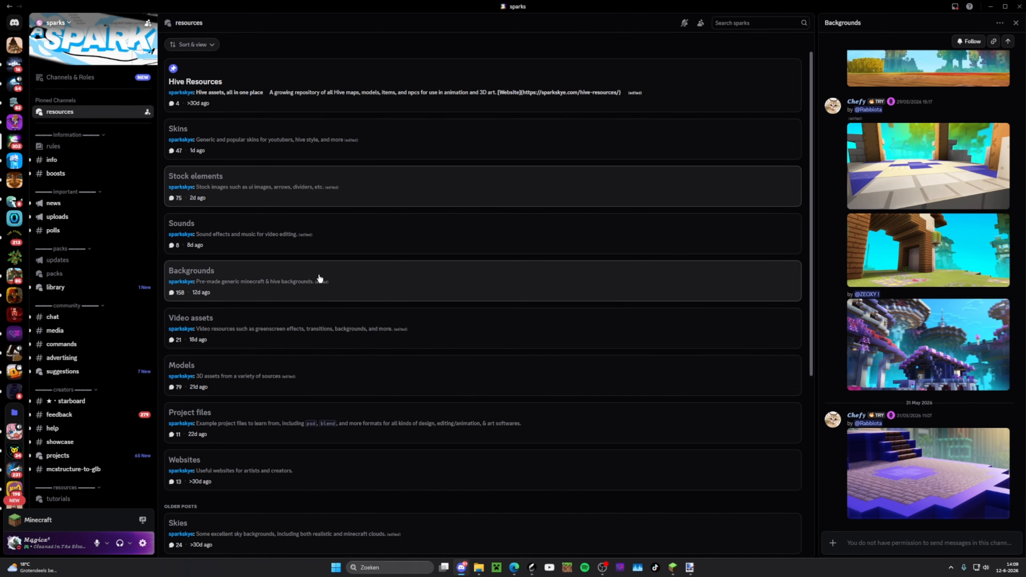
pyautogui.scroll(10, 864, 267)
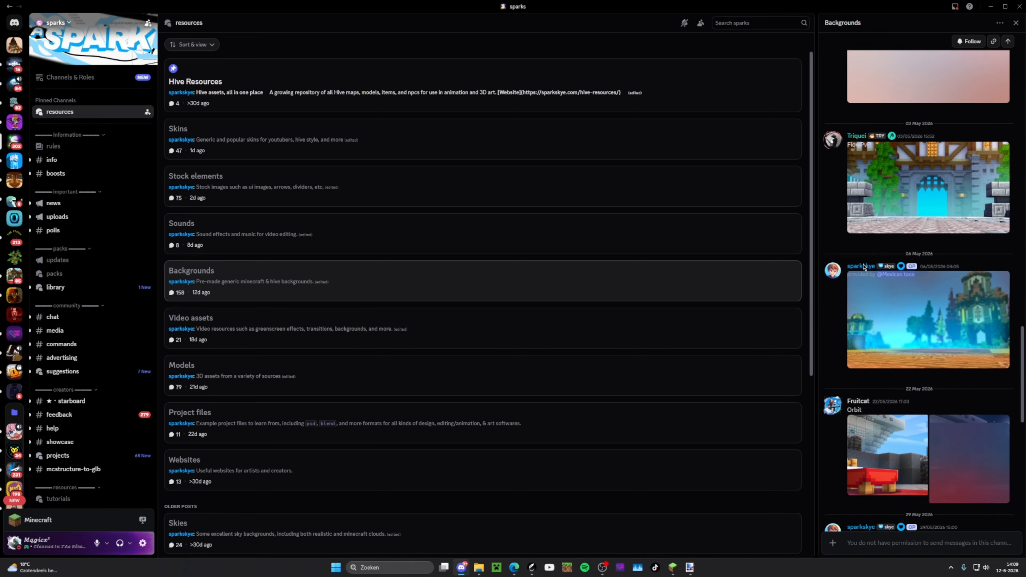
pyautogui.scroll(8, 864, 266)
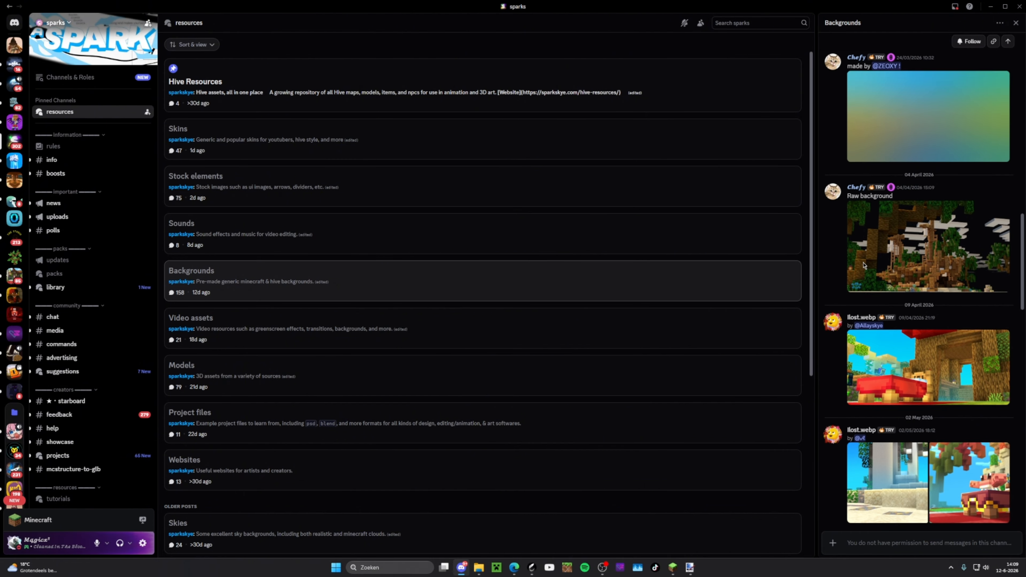
pyautogui.scroll(10, 870, 259)
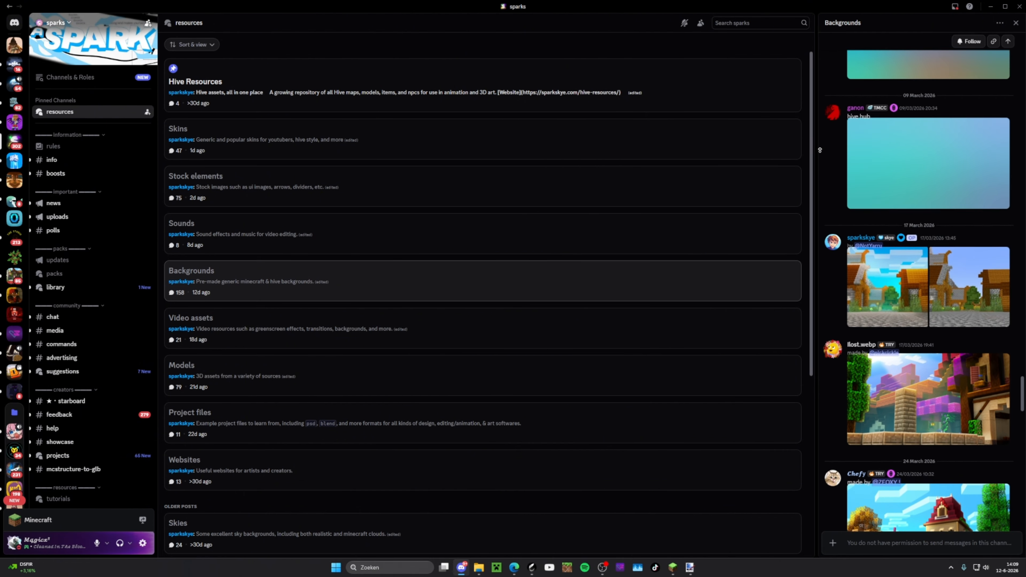
pyautogui.scroll(10, 870, 259)
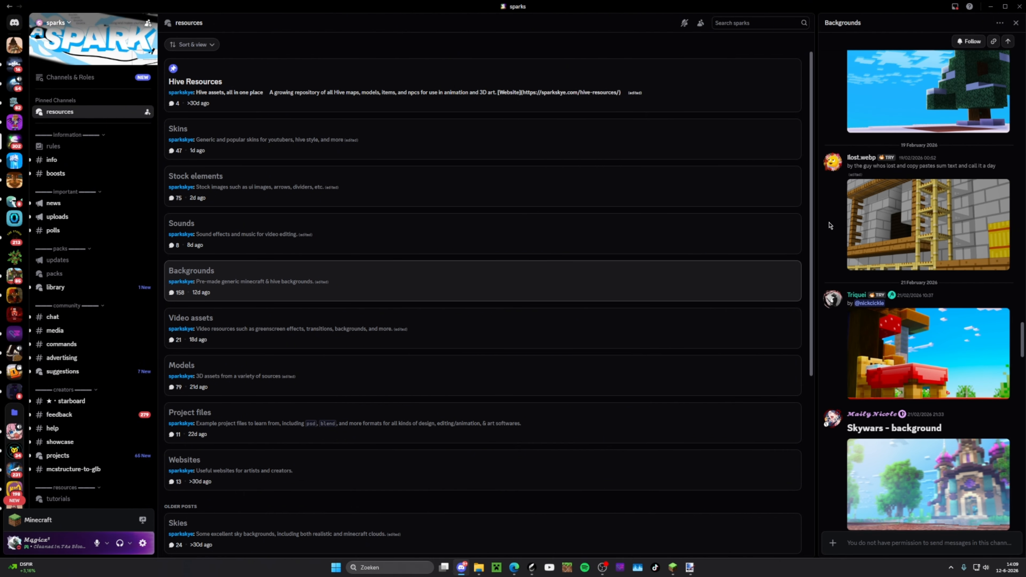
pyautogui.scroll(10, 826, 223)
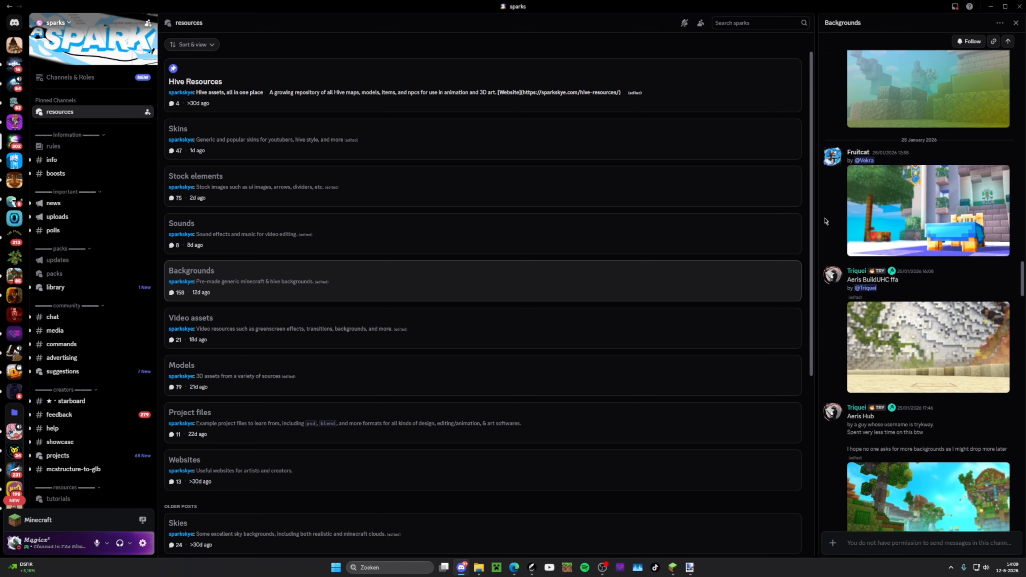
pyautogui.scroll(12, 825, 221)
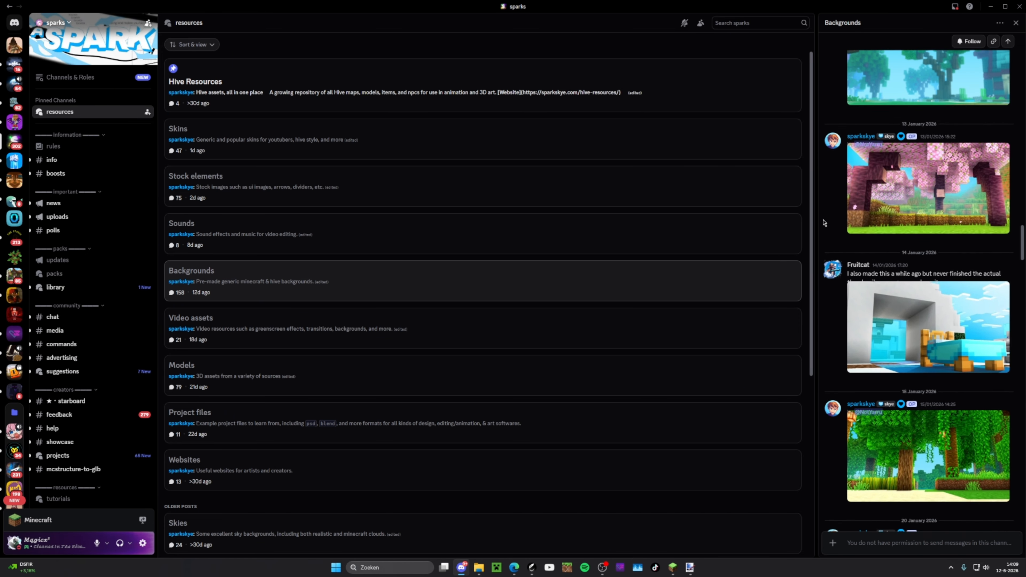
pyautogui.click(889, 174)
pyautogui.rightClick(603, 272)
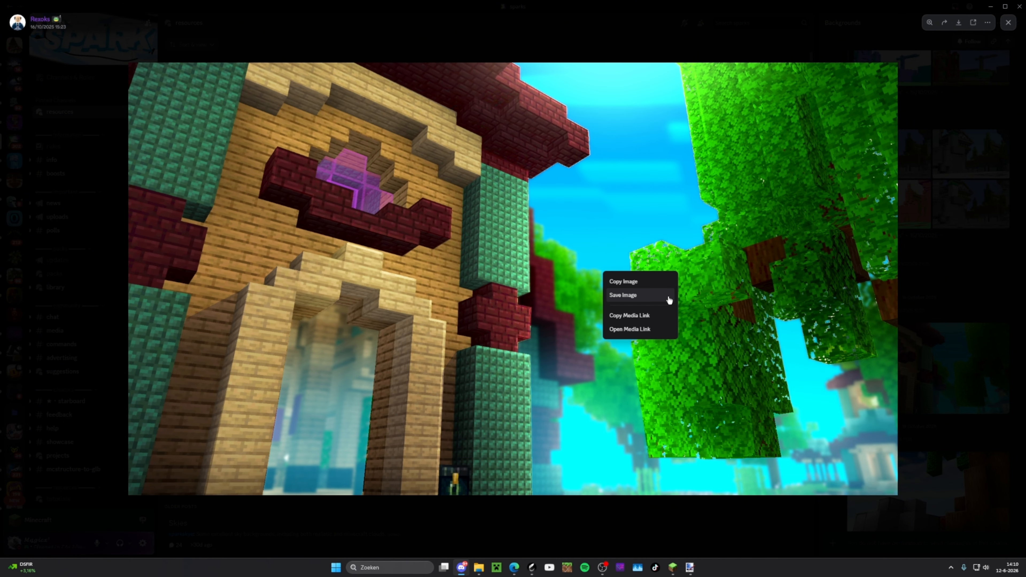
pyautogui.click(654, 278)
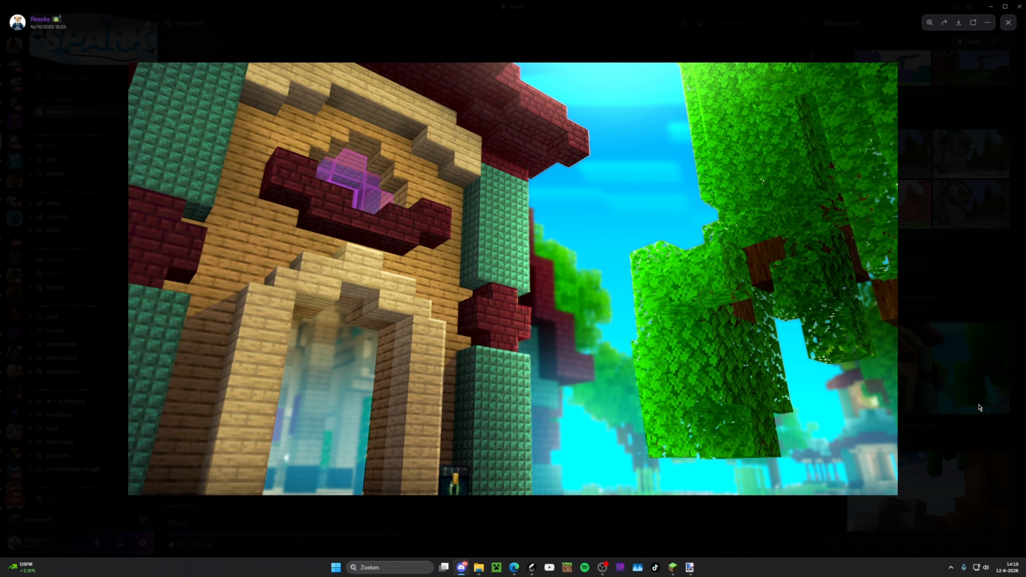
pyautogui.click(959, 408)
# Switch to Photopea, paste the copied background as a new layer and move it beneath the steve layer
pyautogui.moveTo(517, 570)
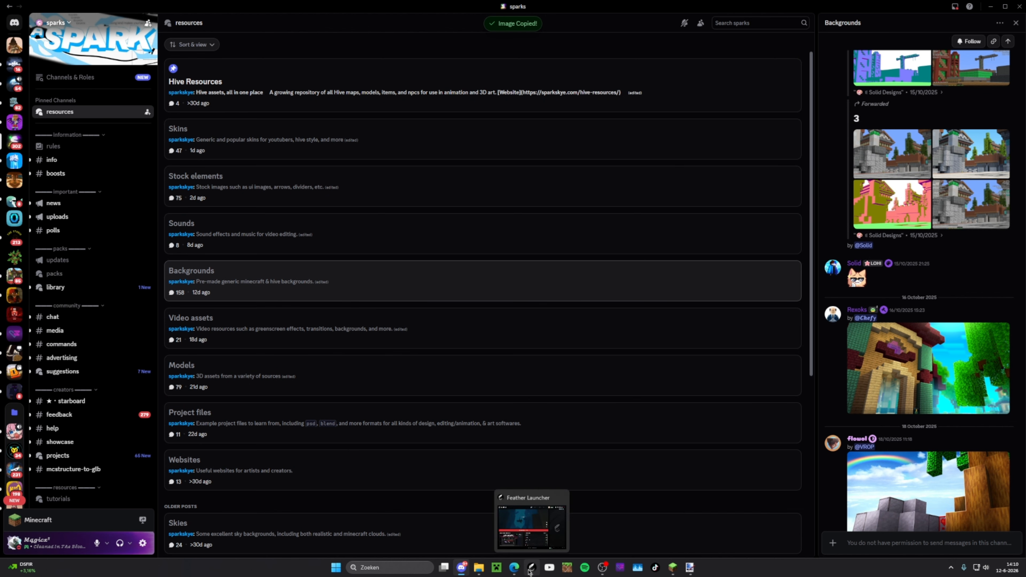
pyautogui.click(510, 526)
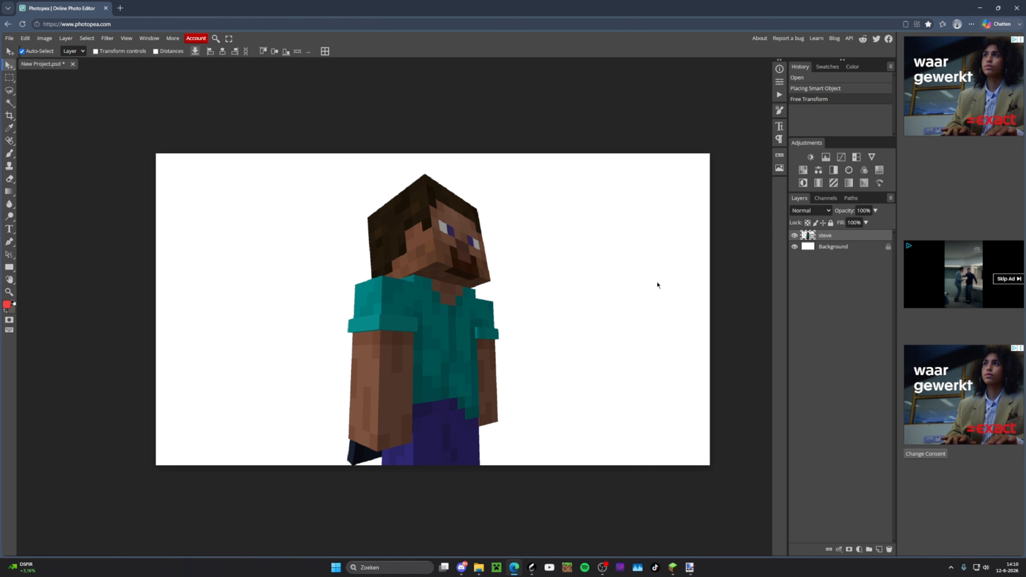
pyautogui.hotkey('ctrl', 'v')
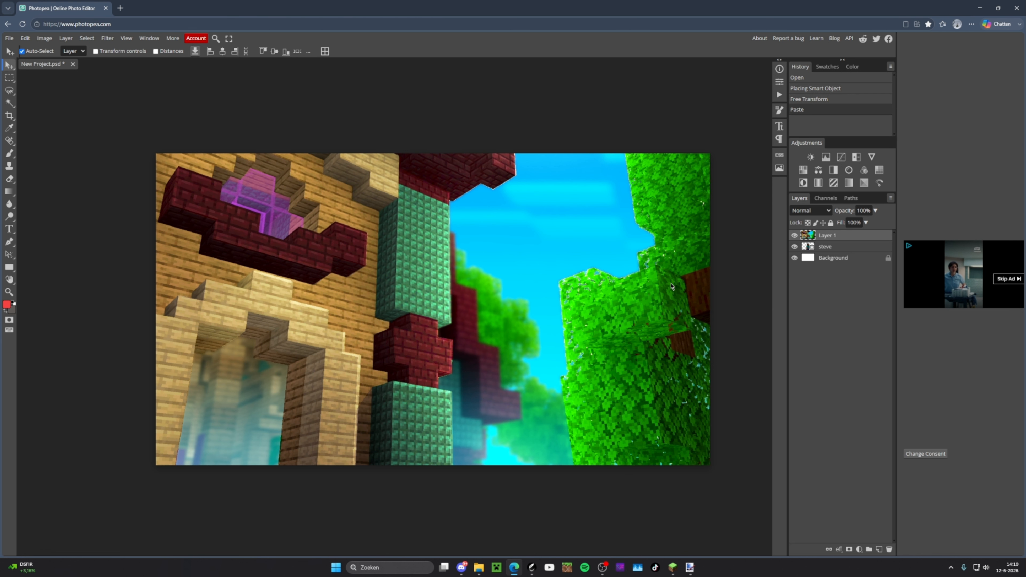
pyautogui.moveTo(816, 234); pyautogui.dragTo(842, 255)
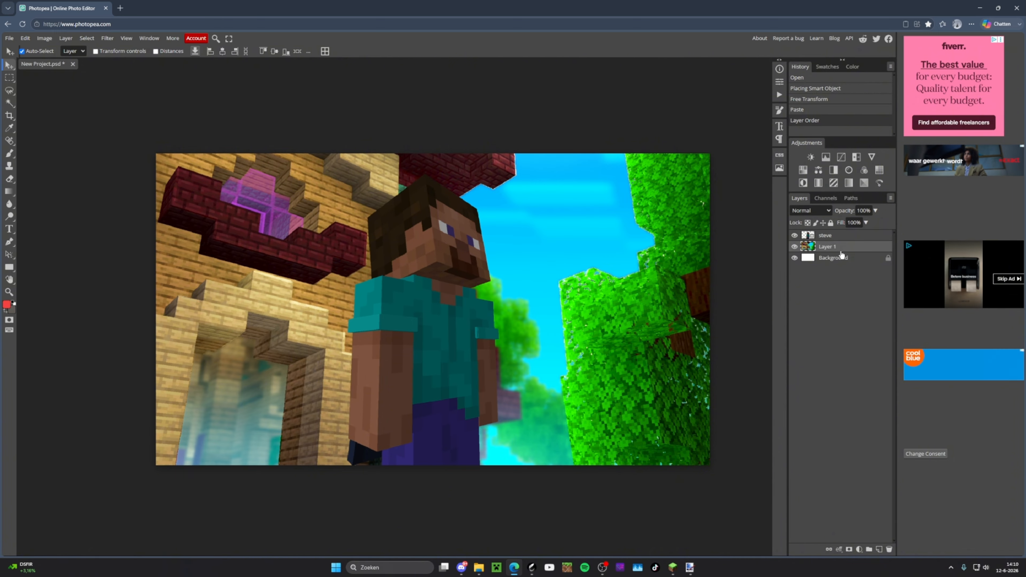
# Scale the pasted background layer to 67.19% and position it to cover the whole canvas, then select the steve layer
pyautogui.hotkey('ctrl', 'alt', 't')
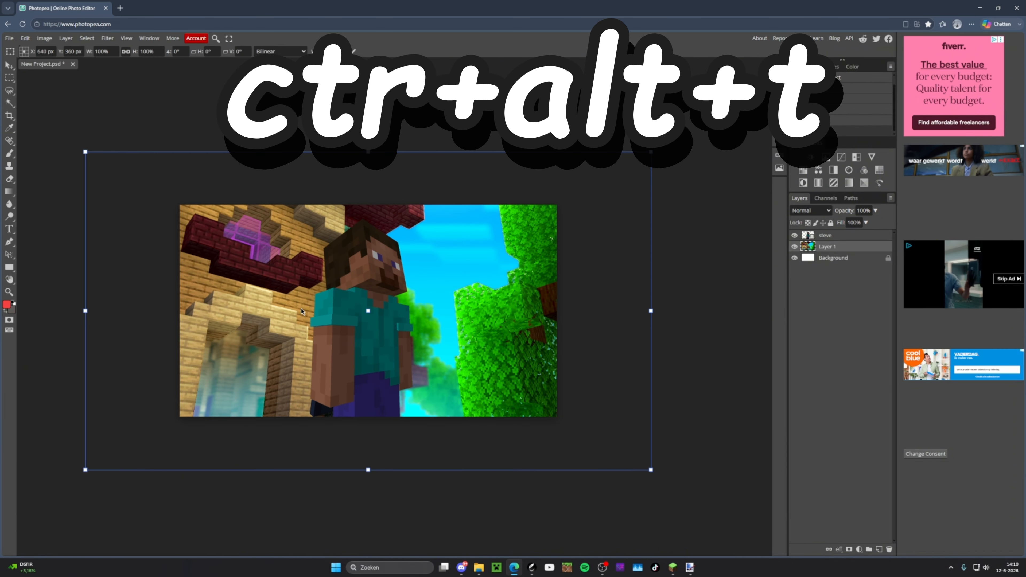
pyautogui.moveTo(303, 311); pyautogui.dragTo(375, 288)
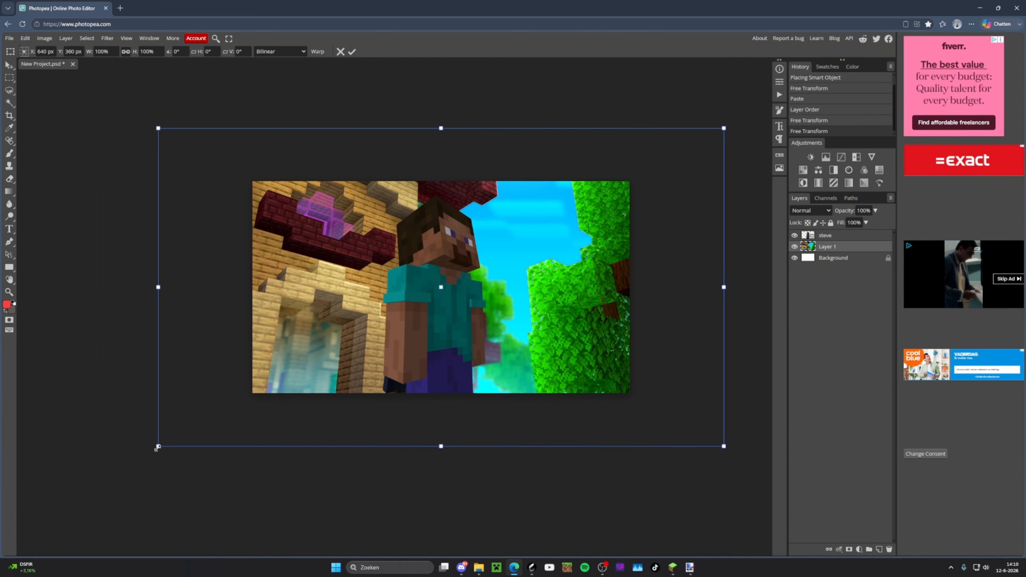
pyautogui.moveTo(157, 448); pyautogui.dragTo(266, 385)
pyautogui.moveTo(384, 330); pyautogui.dragTo(366, 337)
pyautogui.moveTo(249, 137); pyautogui.dragTo(323, 201)
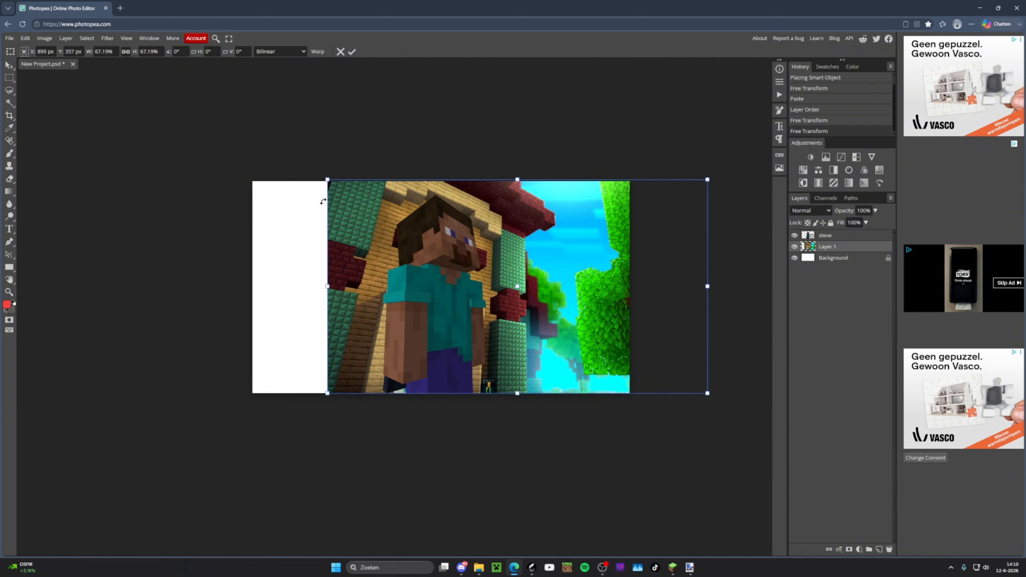
pyautogui.moveTo(428, 225); pyautogui.dragTo(351, 227)
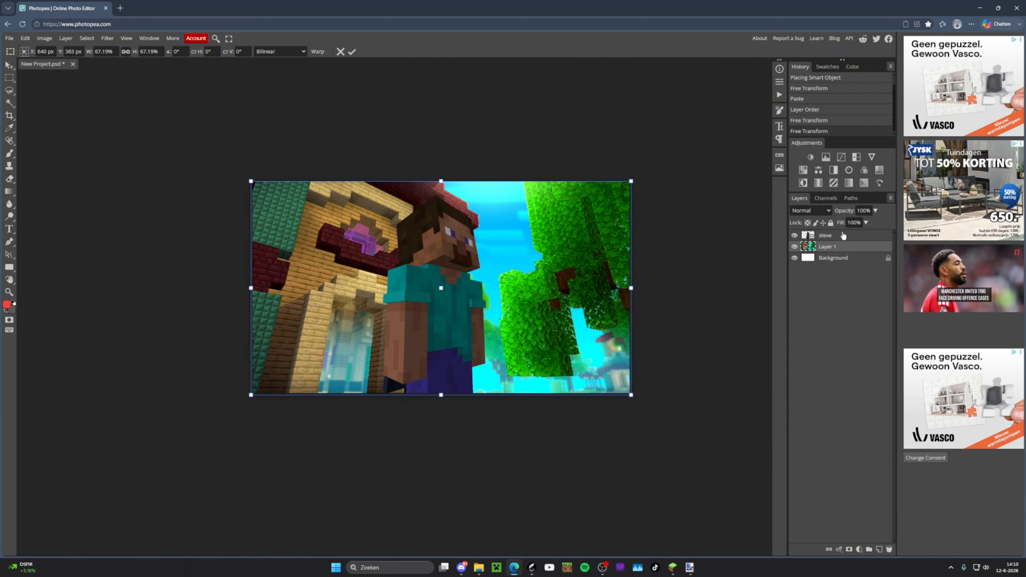
pyautogui.click(807, 238)
pyautogui.scroll(1, 425, 302)
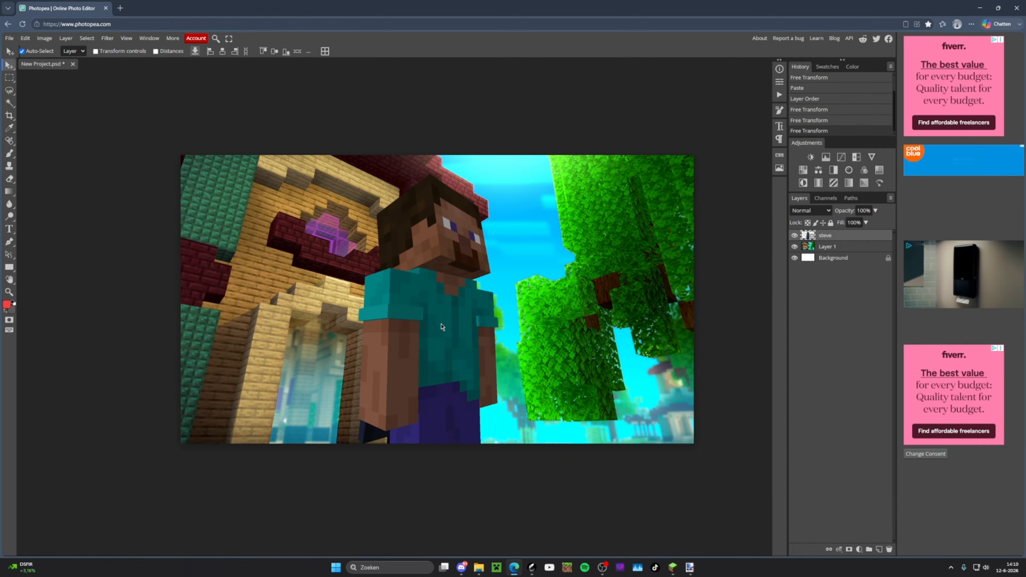
# Switch to Minecraft, load the singleplayer world "thumbnail world", and return to the Photopea composition
pyautogui.click(673, 568)
pyautogui.click(559, 229)
pyautogui.click(559, 134)
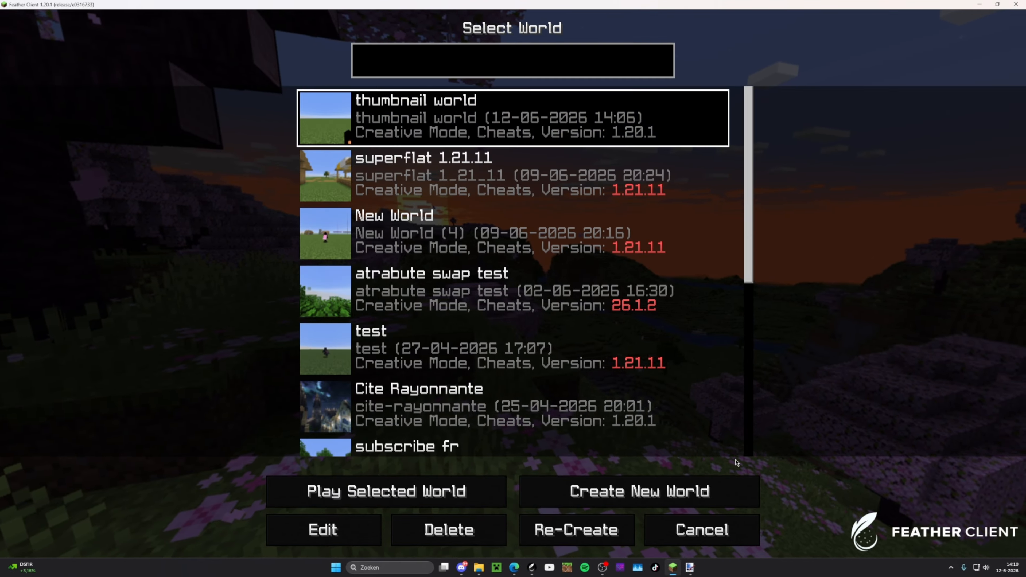
pyautogui.click(559, 134)
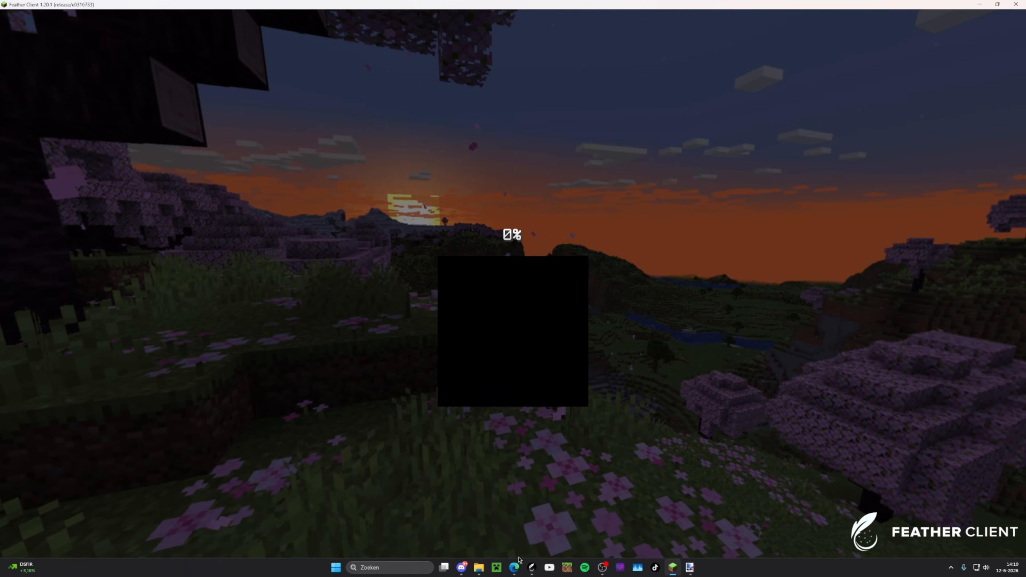
pyautogui.click(515, 567)
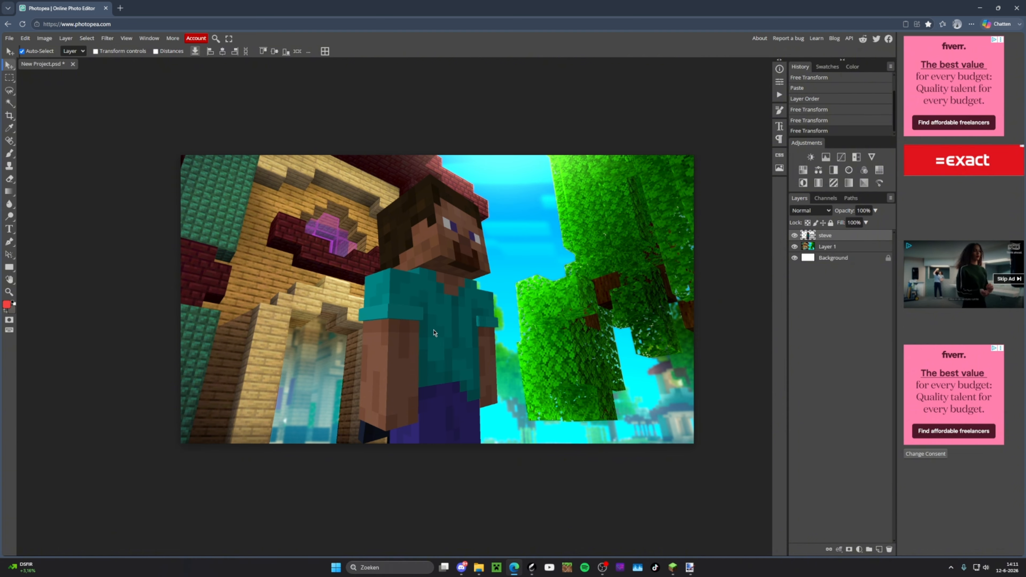
pyautogui.moveTo(471, 291); pyautogui.dragTo(458, 278)
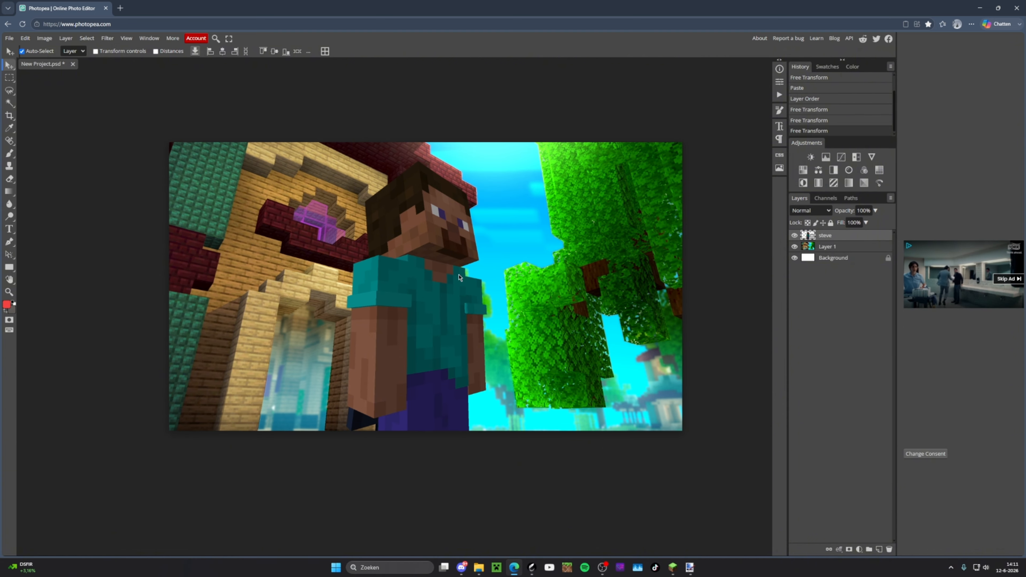
# Check the Camera Raw slider values in the Discord reference image and return to Photopea
pyautogui.scroll(1, 383, 300)
pyautogui.scroll(-3, 464, 289)
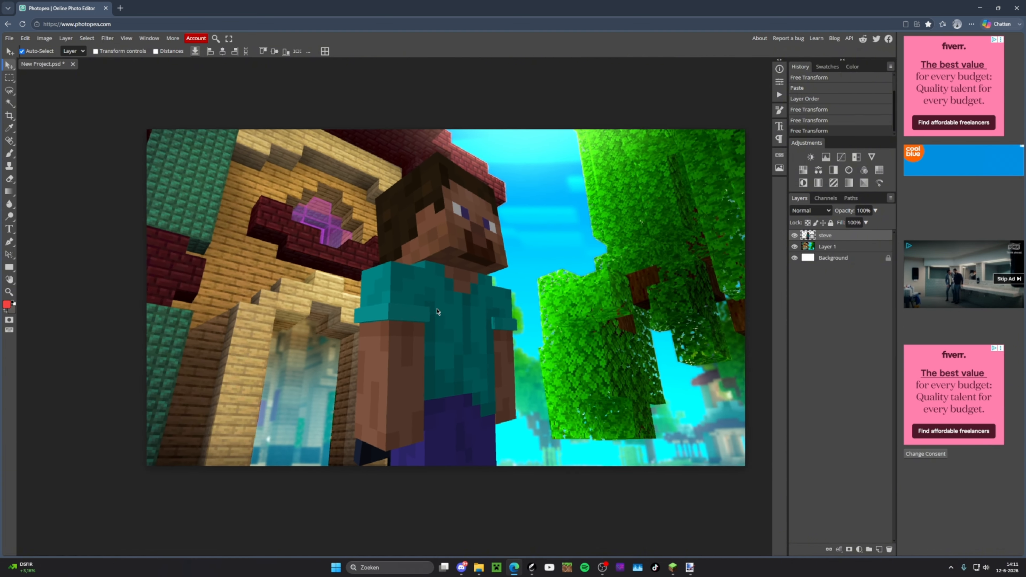
pyautogui.scroll(1, 472, 285)
pyautogui.scroll(-1, 266, 274)
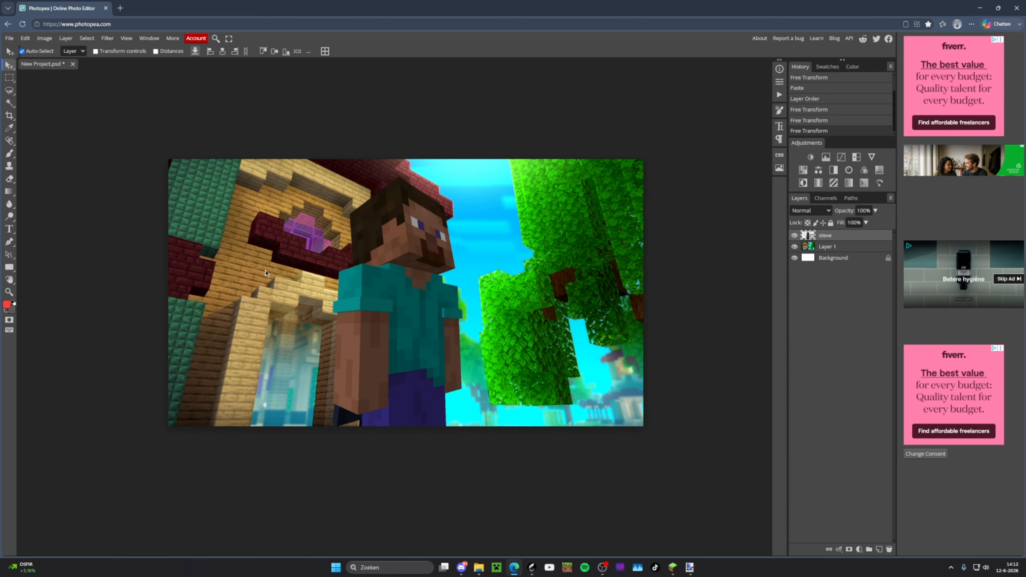
pyautogui.moveTo(441, 280); pyautogui.dragTo(448, 298)
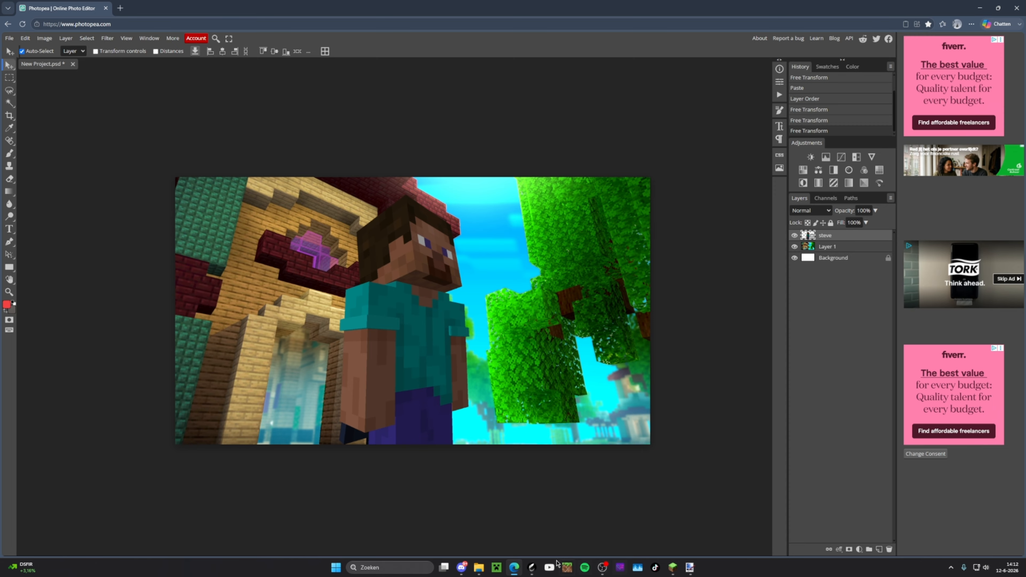
pyautogui.click(460, 569)
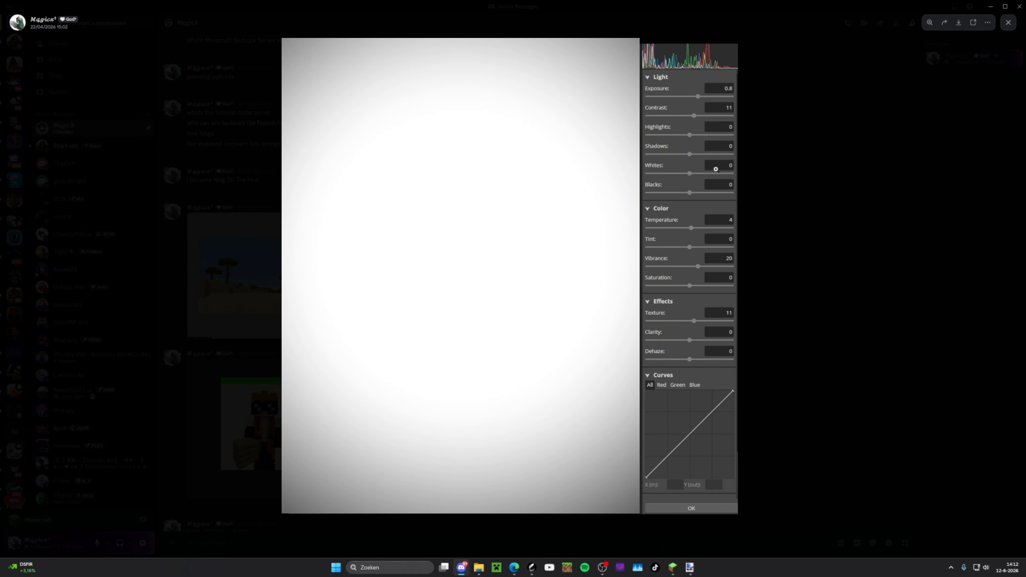
pyautogui.click(512, 569)
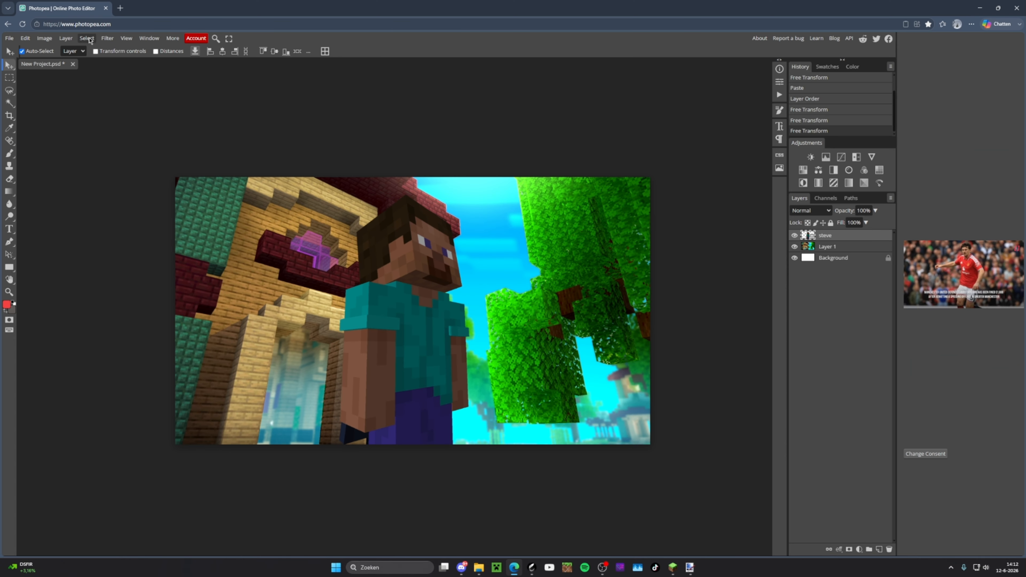
# Apply the Camera Raw filter to the steve layer with the reference exposure of 0.8 and contrast of 11
pyautogui.click(107, 39)
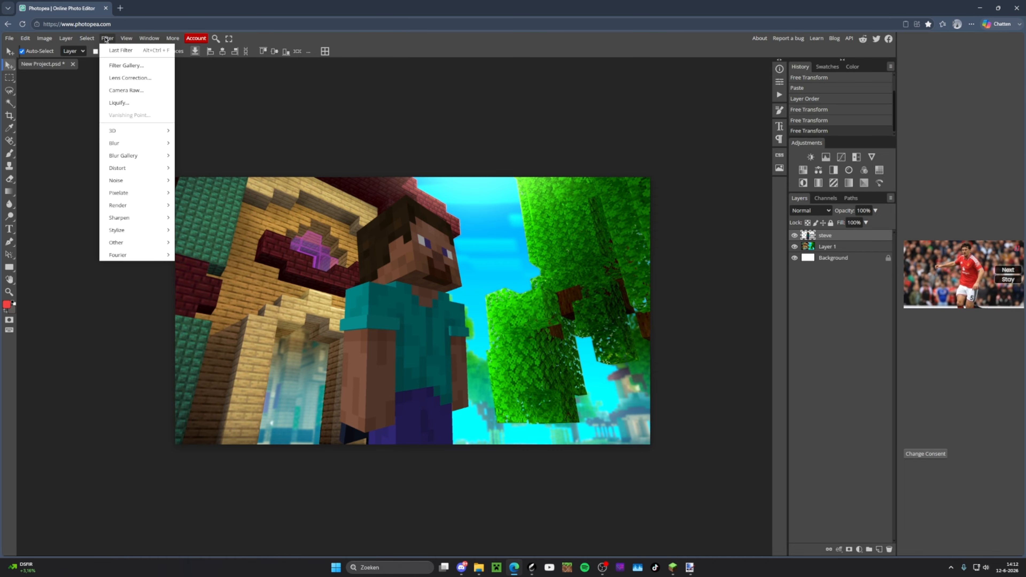
pyautogui.click(126, 90)
pyautogui.click(886, 105)
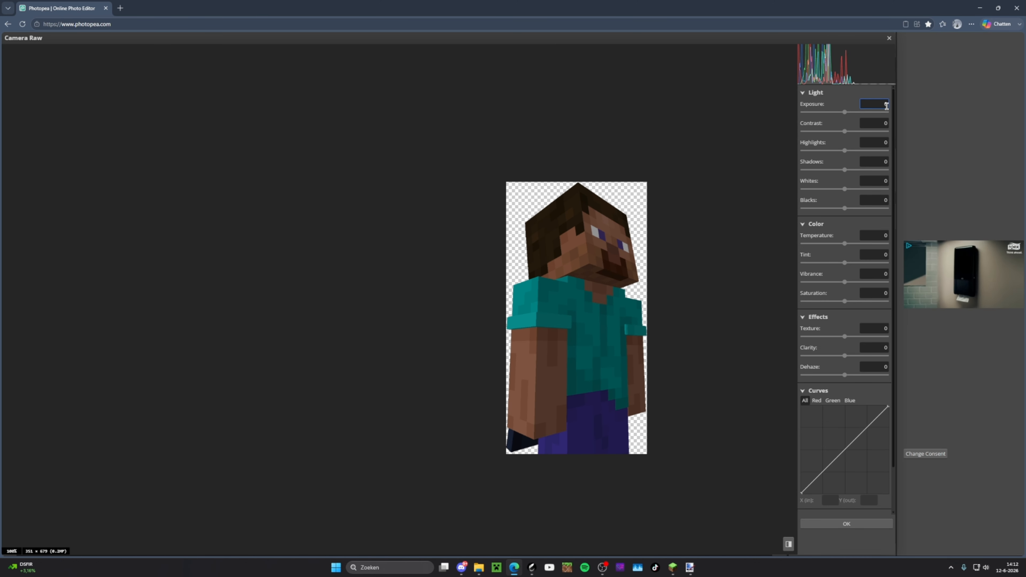
pyautogui.click(886, 105)
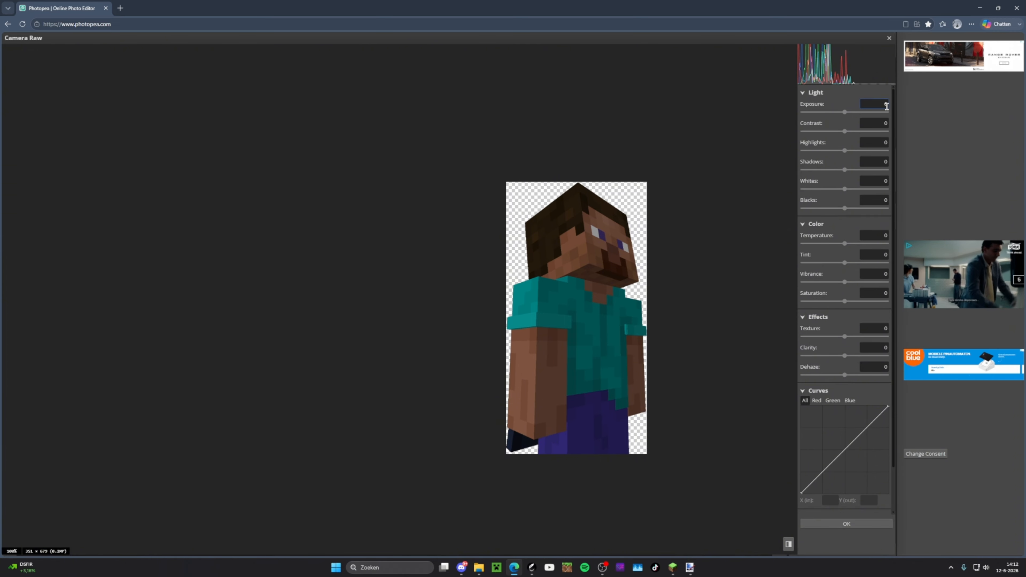
pyautogui.click(887, 121)
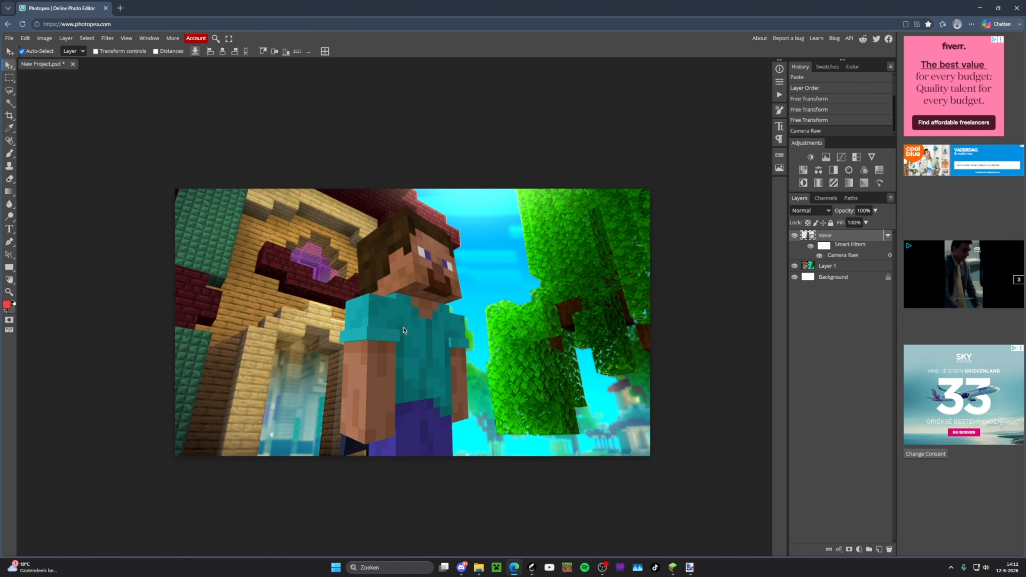
# Shift the steve layer slightly left over the background, towards the building
pyautogui.scroll(2, 403, 330)
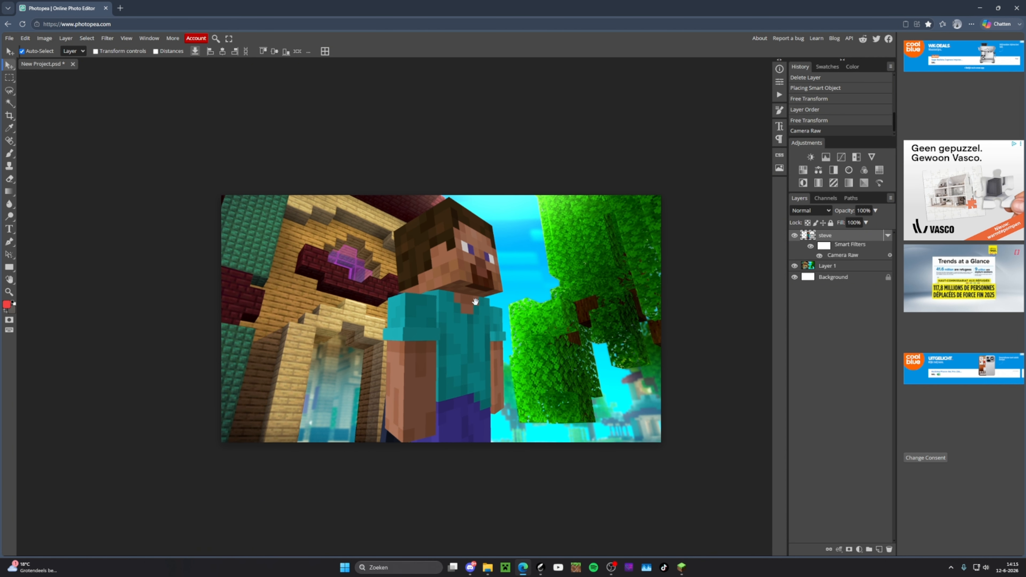
pyautogui.scroll(2, 357, 305)
pyautogui.moveTo(395, 301); pyautogui.dragTo(428, 292)
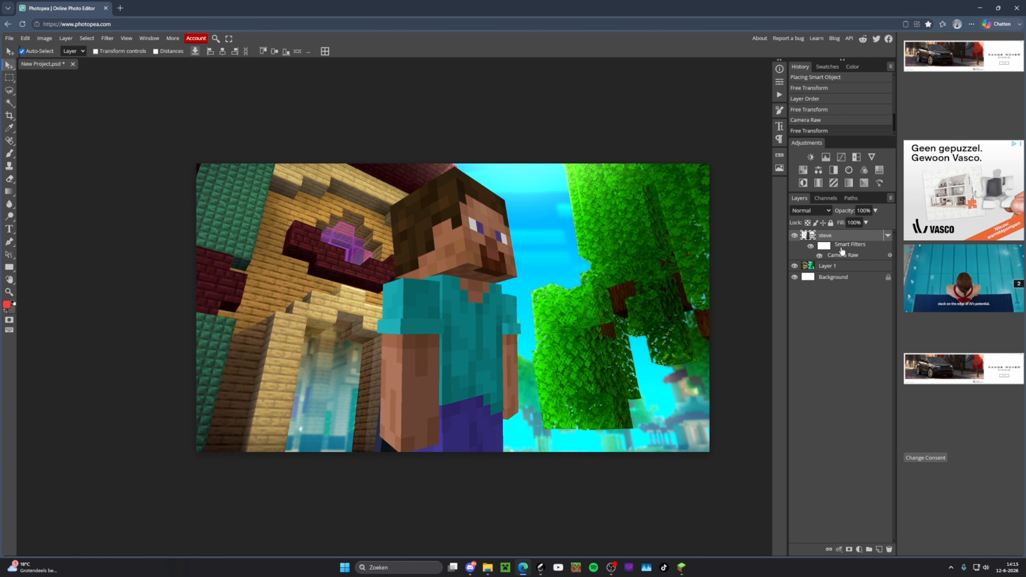
# Choose the Lasso tool and add a new empty layer above the steve layer
pyautogui.scroll(2, 434, 271)
pyautogui.moveTo(454, 268); pyautogui.dragTo(444, 310)
pyautogui.scroll(-2, 434, 274)
pyautogui.scroll(-1, 467, 307)
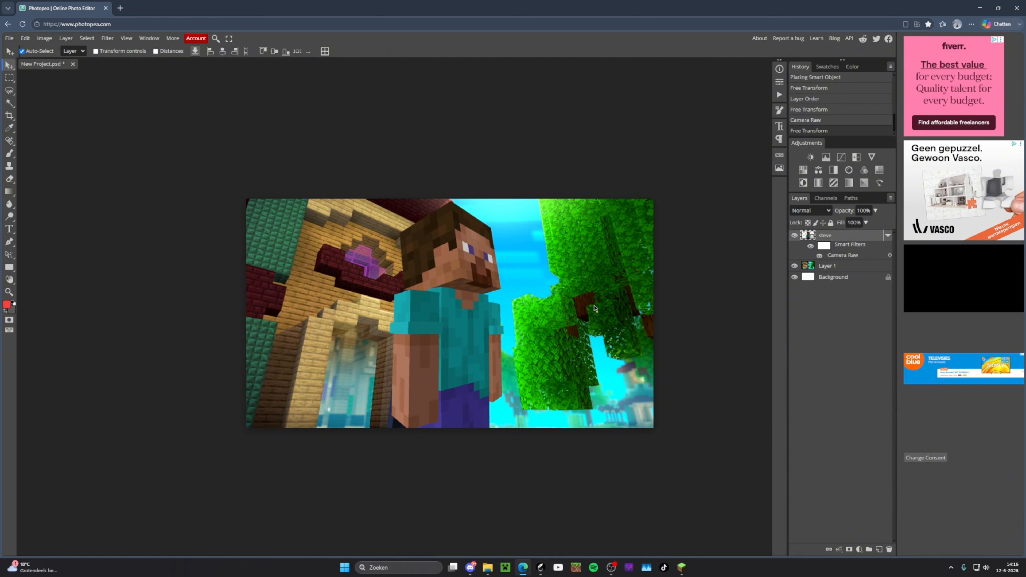
pyautogui.scroll(2, 456, 310)
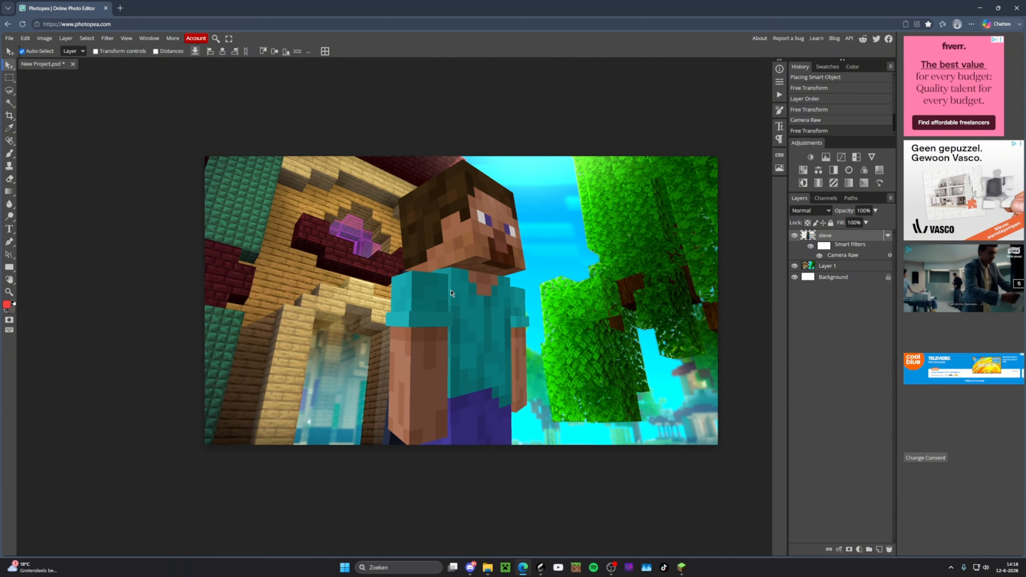
pyautogui.scroll(1, 444, 311)
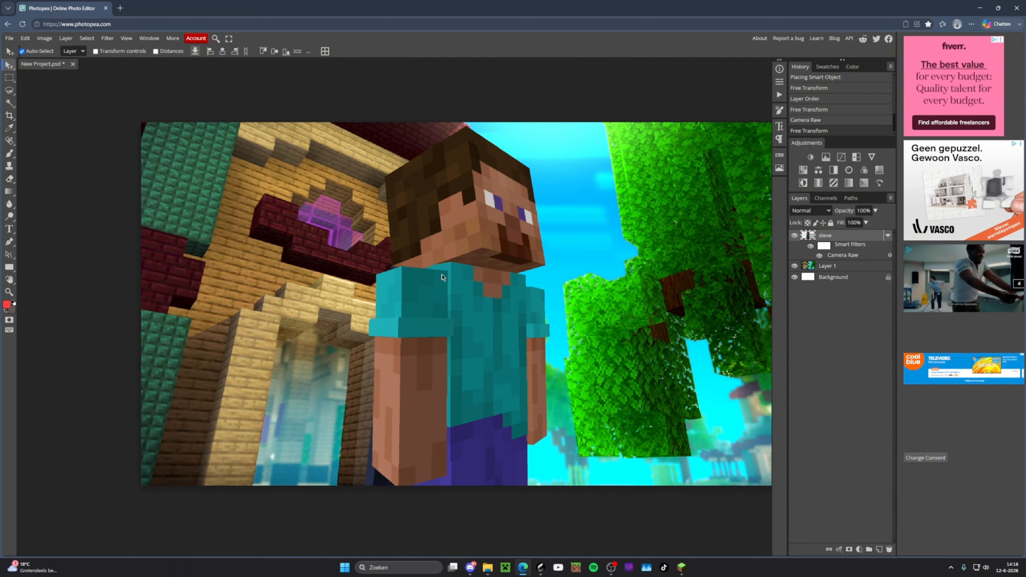
pyautogui.click(9, 92)
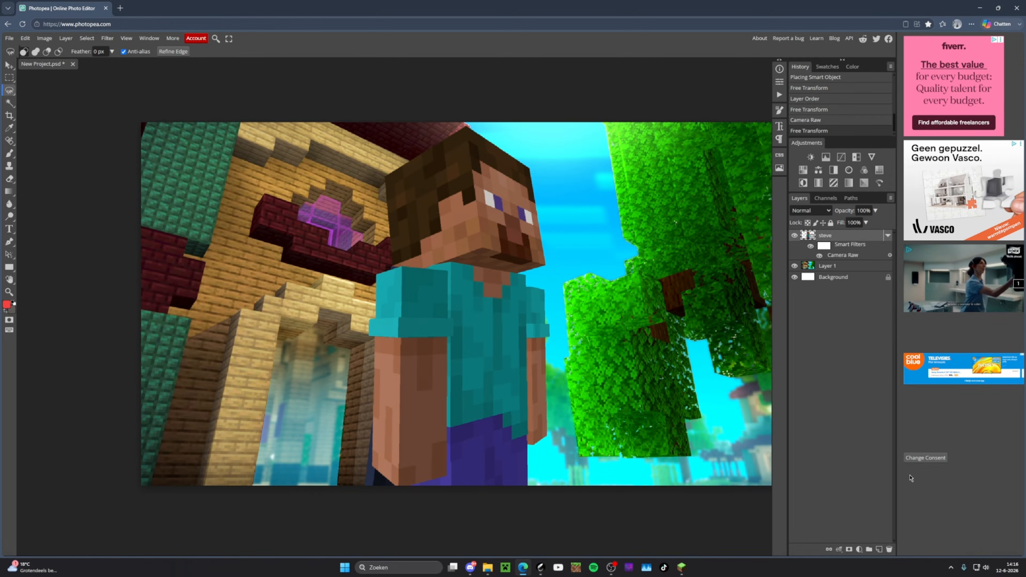
pyautogui.click(879, 550)
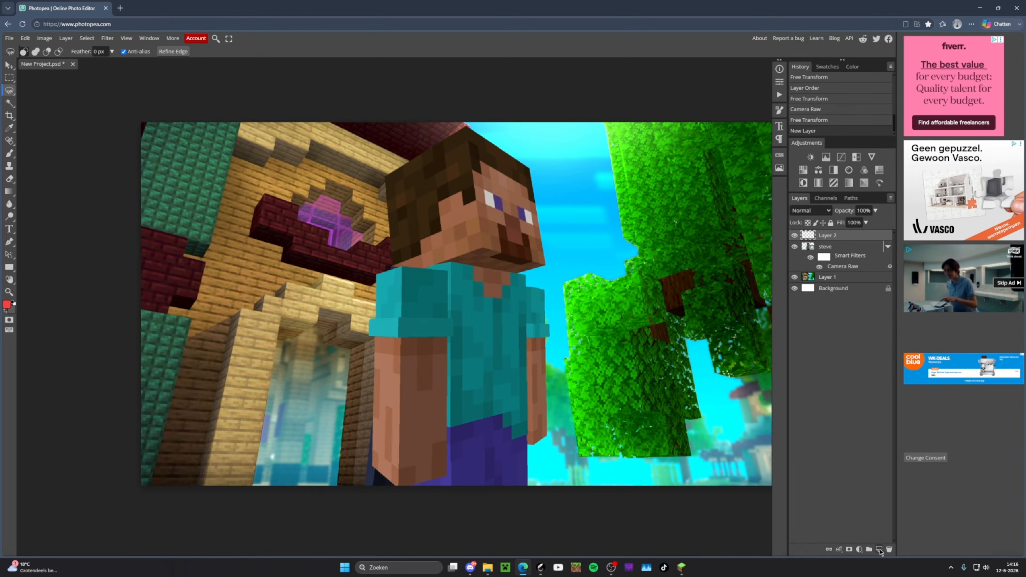
# Outline the front face of Steve's far arm, from hand to sleeve, with a polygonal lasso selection
pyautogui.scroll(5, 585, 432)
pyautogui.scroll(-6, 585, 432)
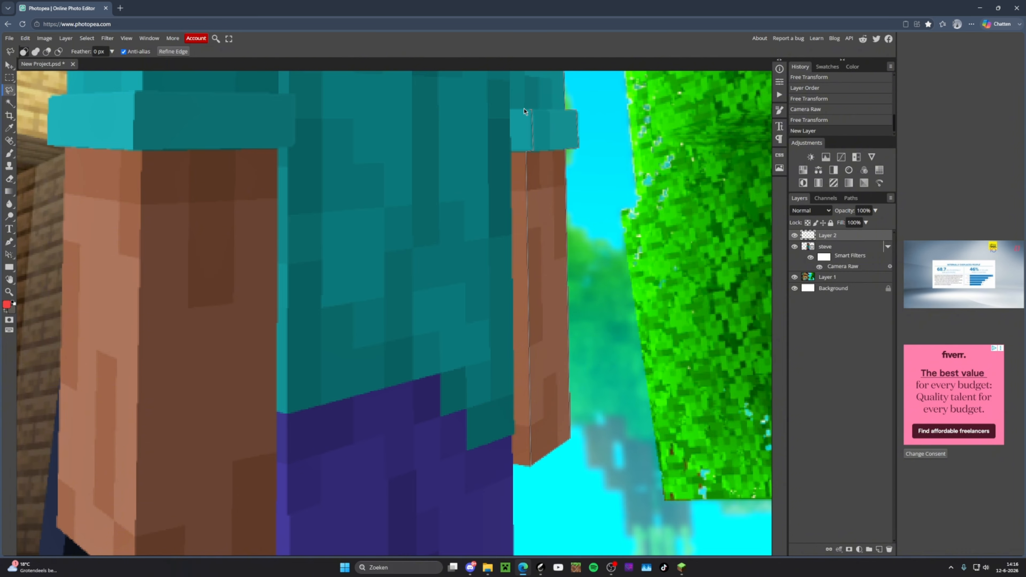
pyautogui.moveTo(518, 111); pyautogui.dragTo(468, 300)
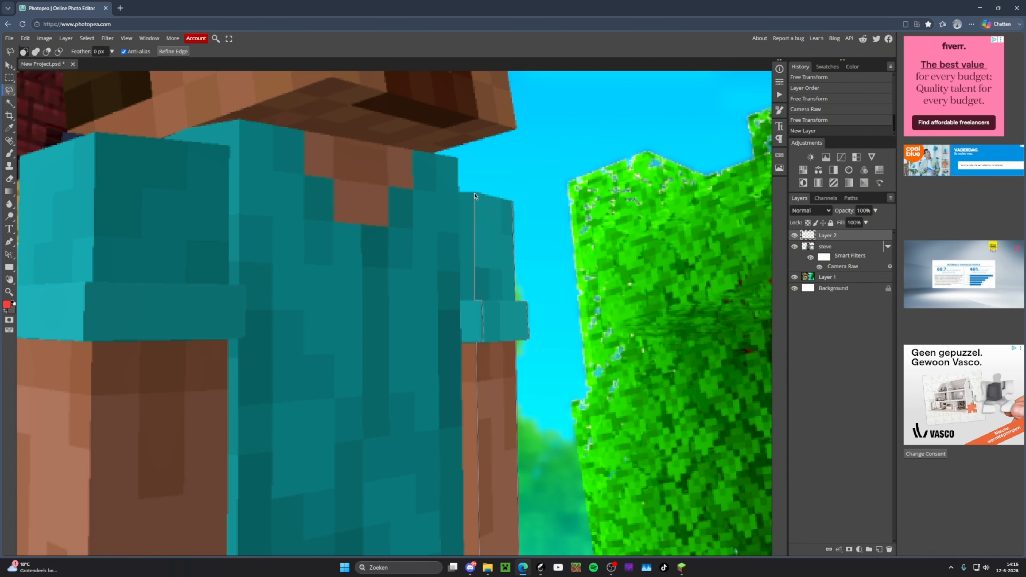
pyautogui.click(512, 206)
pyautogui.scroll(-1, 525, 283)
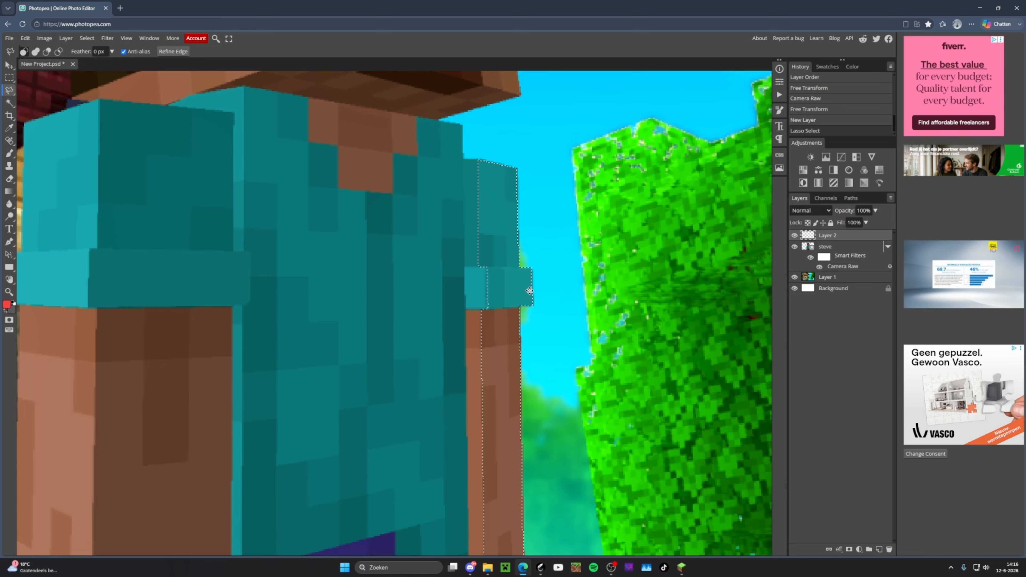
pyautogui.scroll(-5, 516, 339)
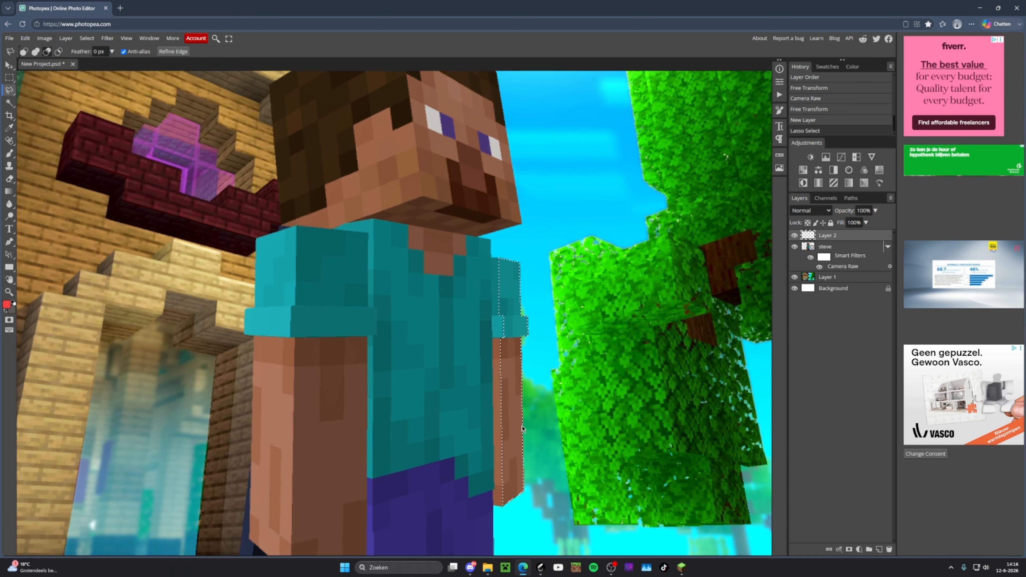
# Set up the Brush tool with white (ffffff) as the foreground colour and 51% opacity
pyautogui.scroll(4, 520, 457)
pyautogui.scroll(-2, 464, 404)
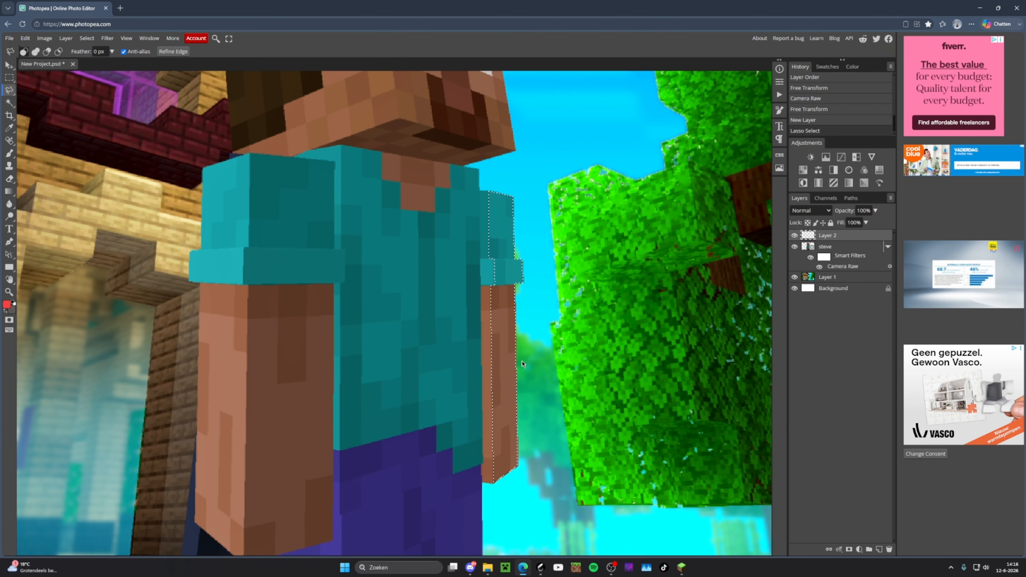
pyautogui.scroll(2, 419, 373)
pyautogui.press('b')
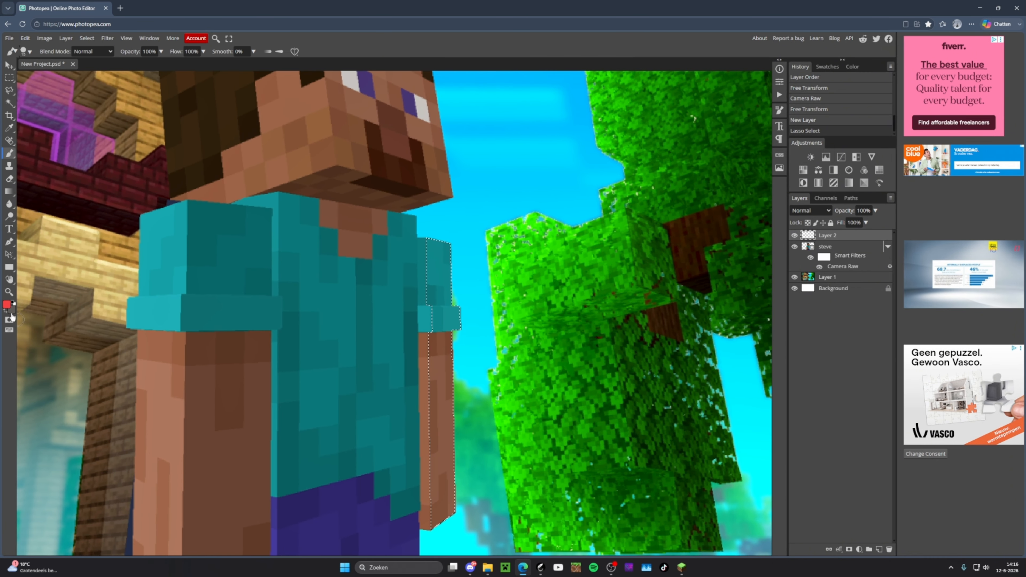
pyautogui.click(7, 305)
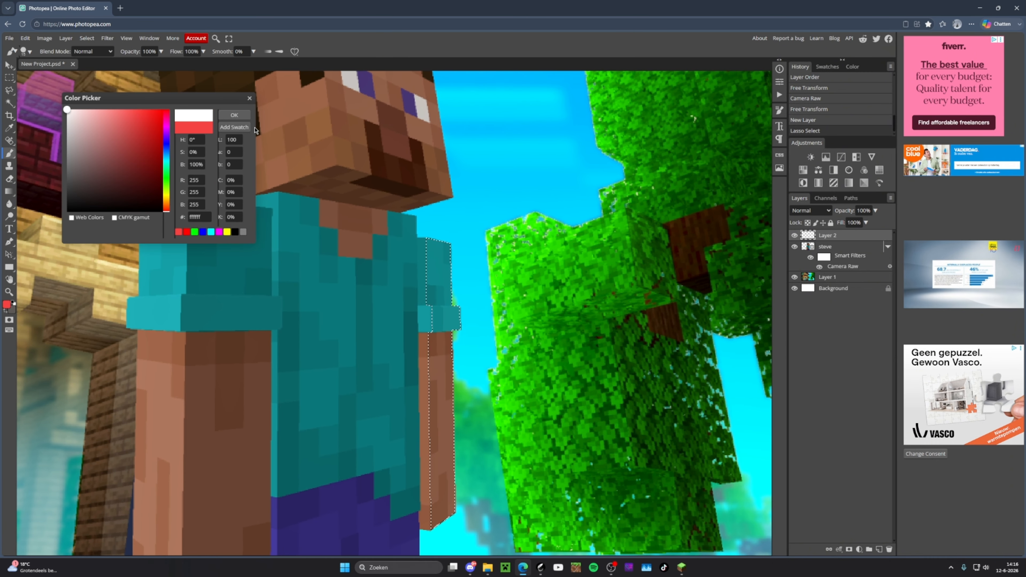
pyautogui.click(234, 116)
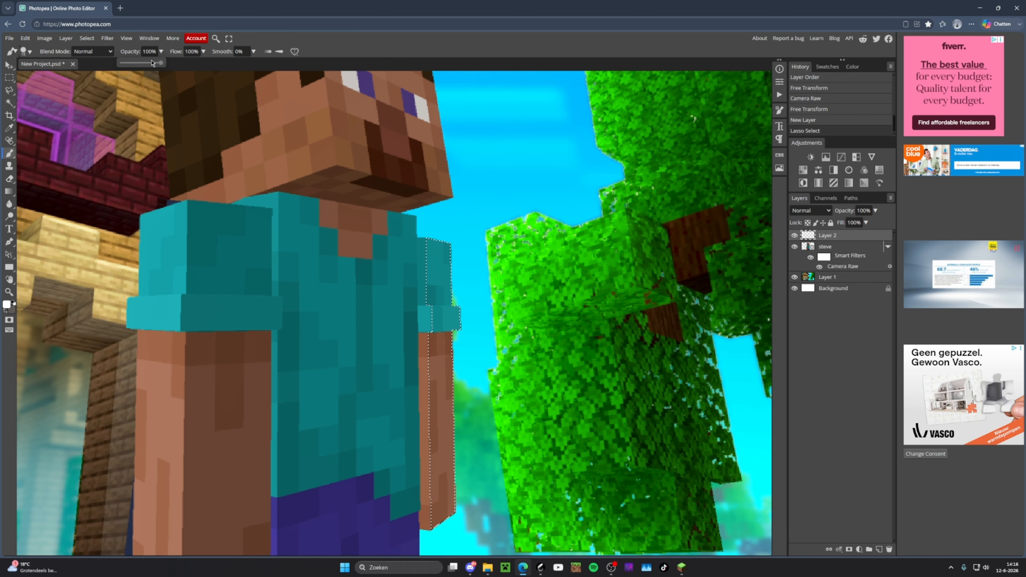
pyautogui.moveTo(141, 66); pyautogui.dragTo(143, 66)
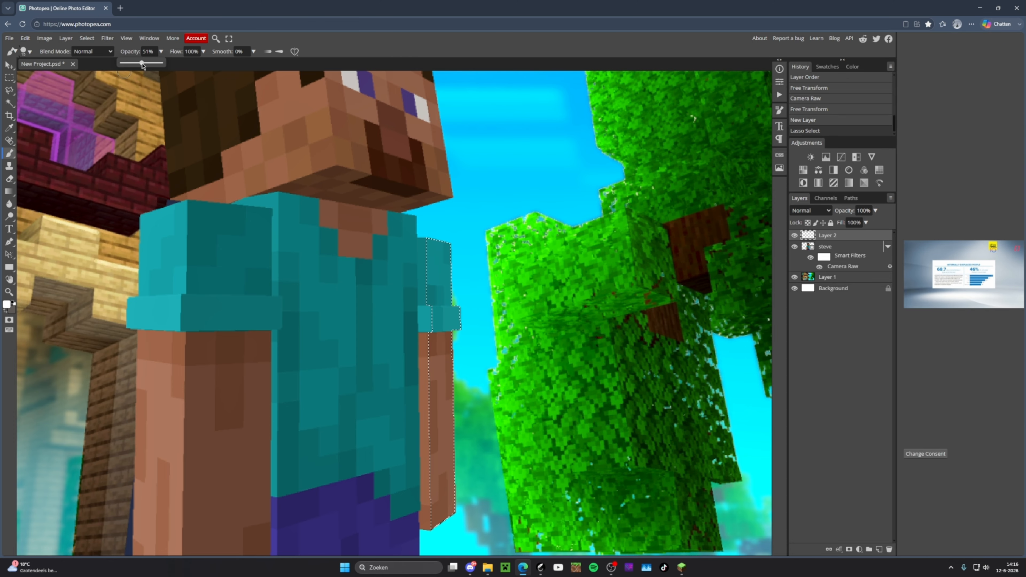
# Paint the selected front face of the far arm with the white brush and clear the selection
pyautogui.moveTo(444, 252)
pyautogui.mouseDown()
pyautogui.moveTo(417, 243)
pyautogui.moveTo(396, 265)
pyautogui.mouseUp()
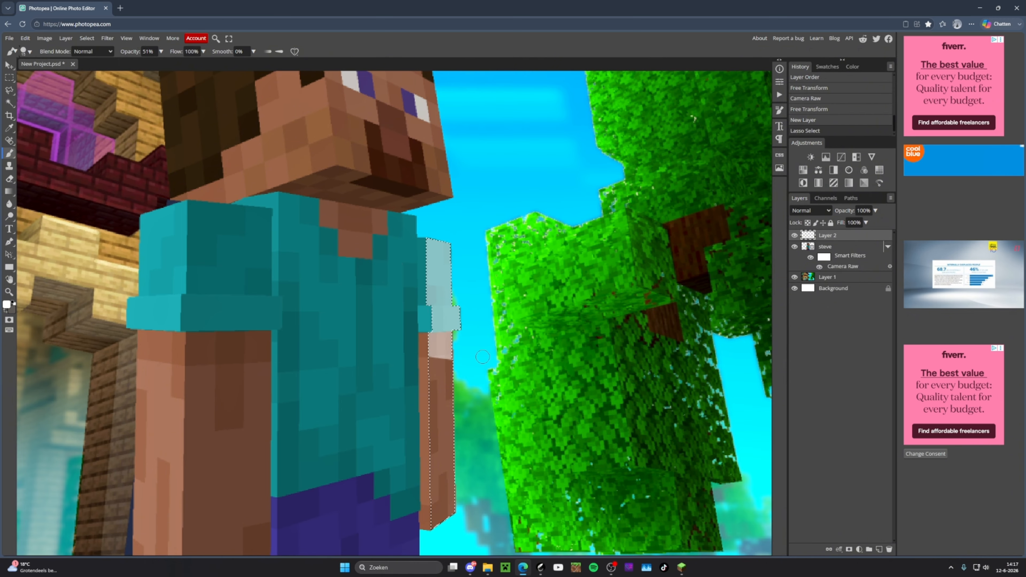
pyautogui.moveTo(483, 357); pyautogui.dragTo(444, 372)
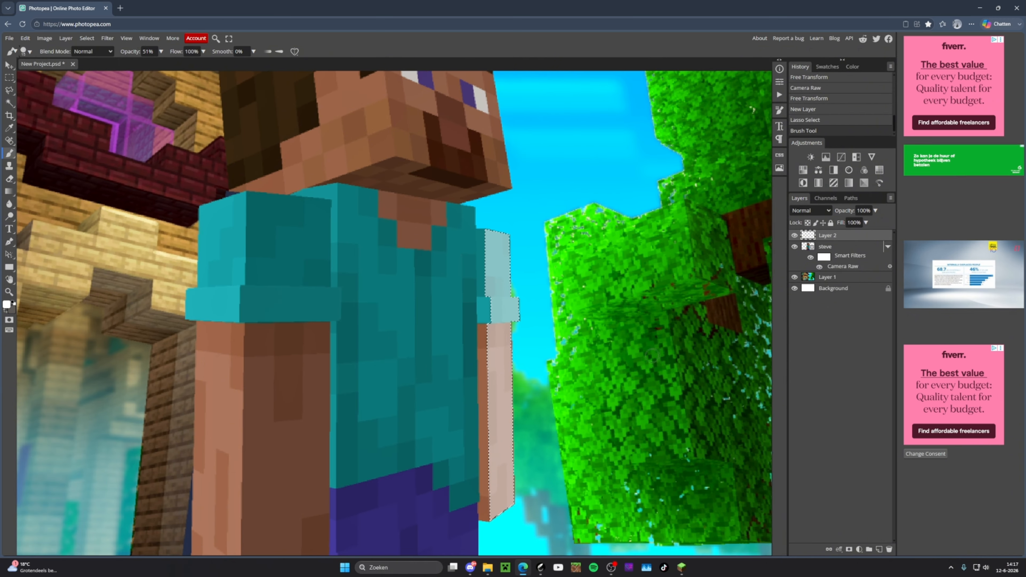
pyautogui.moveTo(596, 414); pyautogui.dragTo(557, 390)
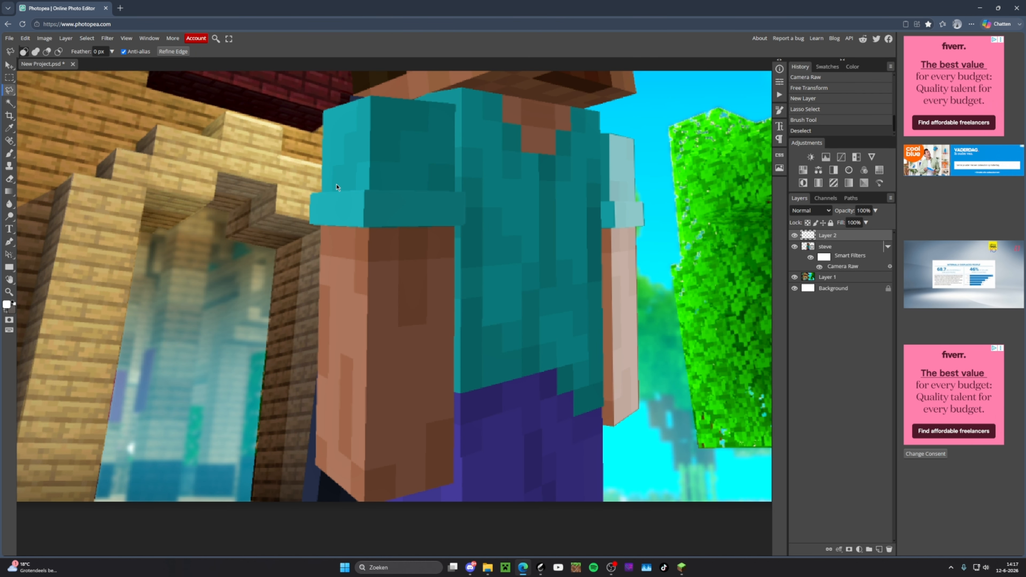
# Outline the front face of Steve's near arm, including the sleeve and its cuff, with a polygonal lasso selection
pyautogui.moveTo(341, 188); pyautogui.dragTo(348, 231)
pyautogui.click(377, 141)
pyautogui.click(375, 233)
pyautogui.click(370, 234)
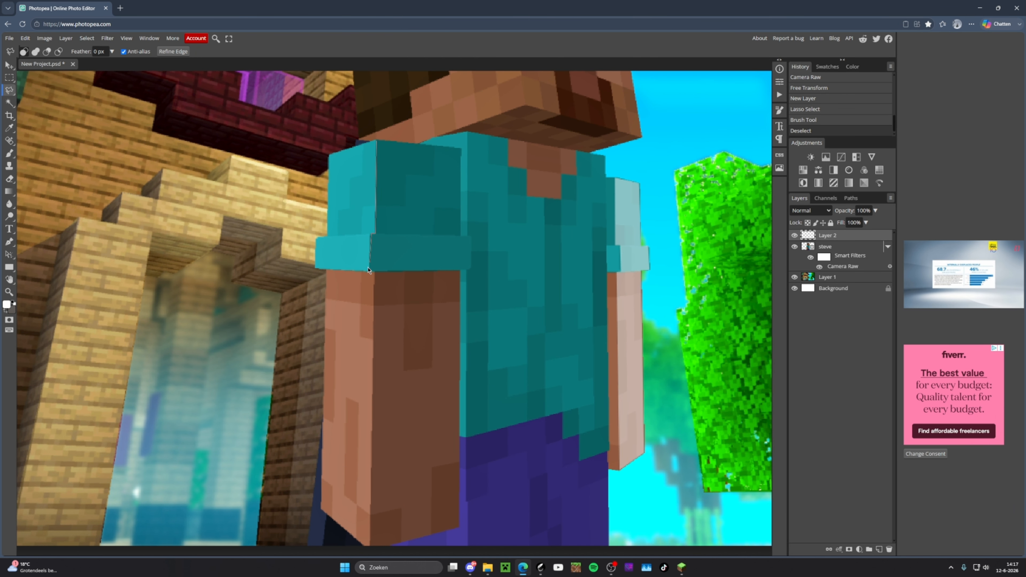
pyautogui.click(369, 270)
pyautogui.click(375, 271)
pyautogui.scroll(-1, 373, 405)
pyautogui.click(370, 511)
pyautogui.click(460, 493)
pyautogui.click(459, 236)
pyautogui.click(470, 234)
pyautogui.click(471, 202)
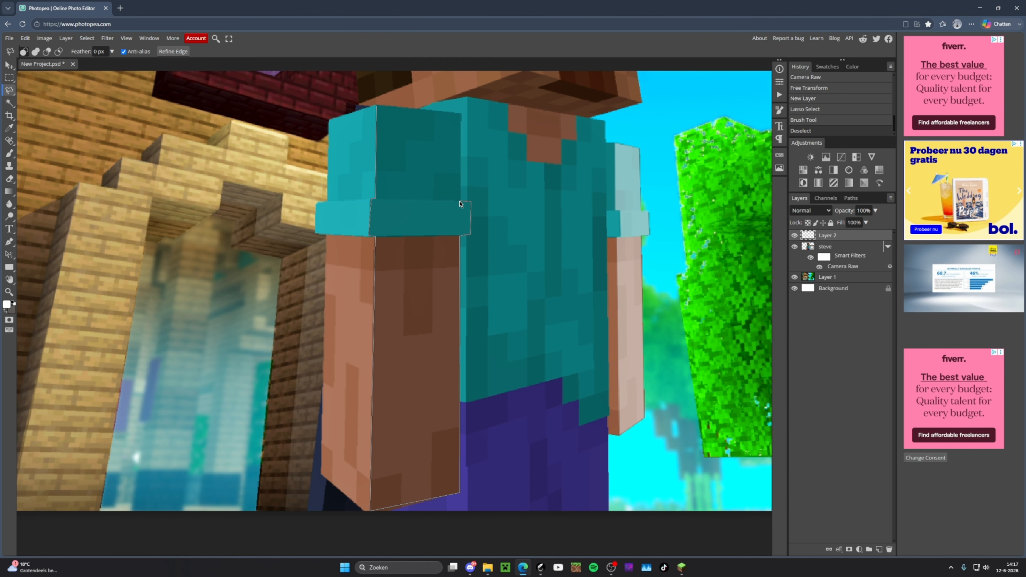
pyautogui.click(375, 106)
# Brush semi-transparent white over the near arm's selected front face and deselect
pyautogui.click(10, 154)
pyautogui.moveTo(375, 107)
pyautogui.mouseDown()
pyautogui.moveTo(393, 133)
pyautogui.moveTo(392, 299)
pyautogui.moveTo(431, 461)
pyautogui.moveTo(422, 448)
pyautogui.moveTo(492, 450)
pyautogui.mouseUp()
pyautogui.click(27, 52)
pyautogui.hotkey('ctrl', 'd')
# Outline the front of Steve's torso and trousers between the two arms with a polygonal lasso selection
pyautogui.click(10, 91)
pyautogui.scroll(4, 389, 513)
pyautogui.scroll(-5, 309, 500)
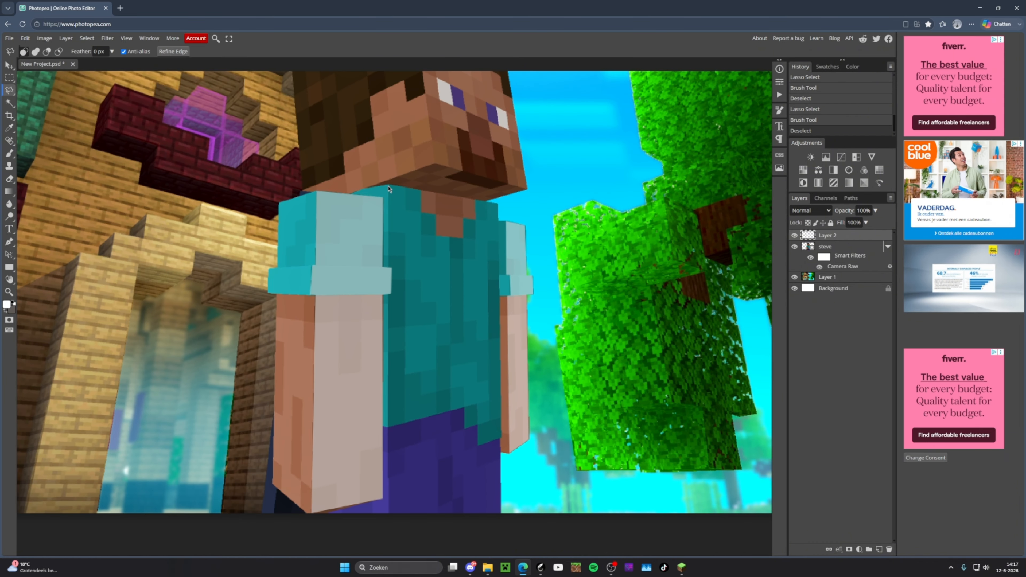
pyautogui.click(388, 522)
pyautogui.click(513, 531)
pyautogui.scroll(4, 502, 510)
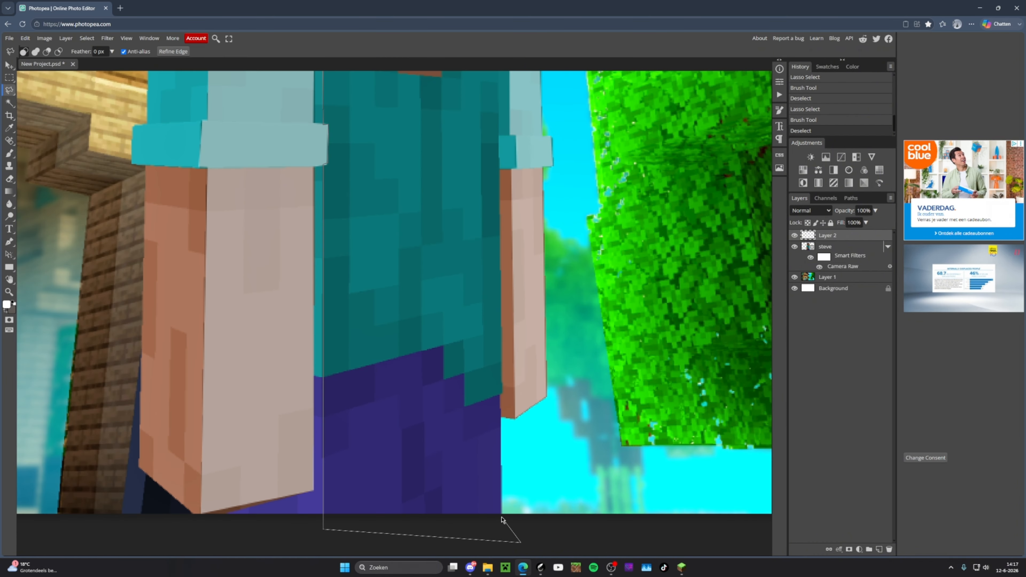
pyautogui.click(504, 519)
pyautogui.click(470, 199)
pyautogui.click(291, 167)
# Fill the selected torso and trousers front with semi-transparent white brush strokes and deselect
pyautogui.click(10, 154)
pyautogui.moveTo(418, 207)
pyautogui.mouseDown()
pyautogui.moveTo(167, 217)
pyautogui.moveTo(364, 452)
pyautogui.moveTo(364, 501)
pyautogui.mouseUp()
pyautogui.hotkey('ctrl', 'd')
# Outline the front face of Steve's head, from hairline to chin, with a polygonal lasso selection
pyautogui.click(9, 78)
pyautogui.scroll(-3, 364, 283)
pyautogui.scroll(4, 366, 154)
pyautogui.click(9, 90)
pyautogui.click(522, 427)
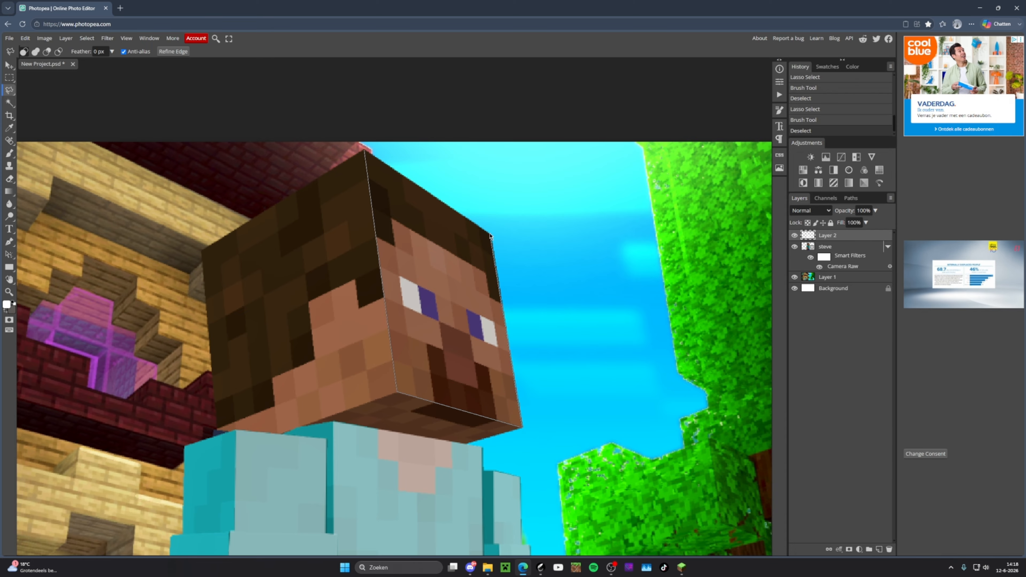
pyautogui.click(491, 235)
pyautogui.click(364, 150)
# Brush semi-transparent white over the selected face of the head and remove the selection
pyautogui.press('b')
pyautogui.moveTo(388, 170)
pyautogui.mouseDown()
pyautogui.moveTo(453, 267)
pyautogui.moveTo(501, 412)
pyautogui.mouseUp()
pyautogui.press('m')
pyautogui.hotkey('ctrl', 'd')
pyautogui.scroll(-5, 545, 387)
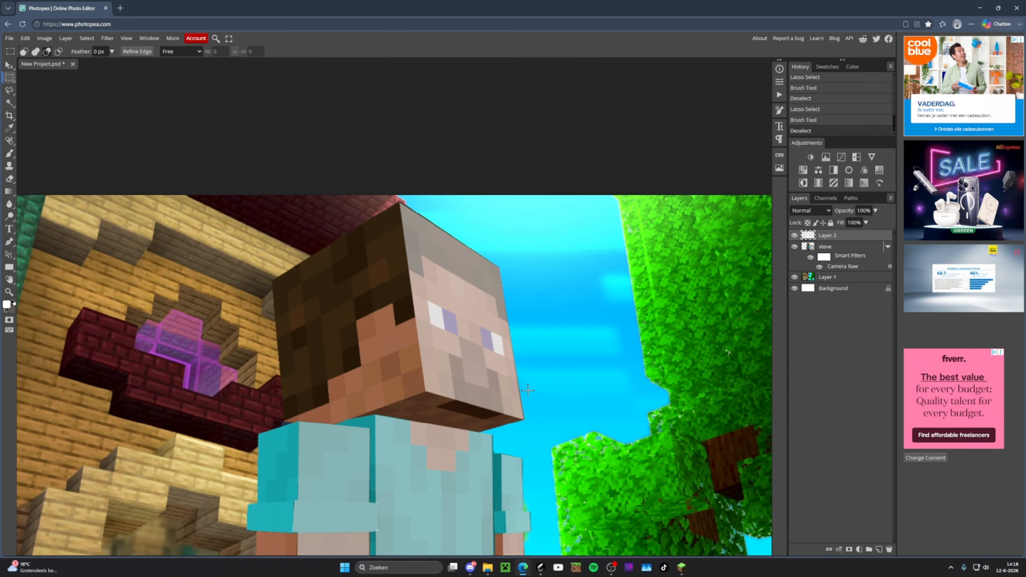
pyautogui.scroll(4, 423, 311)
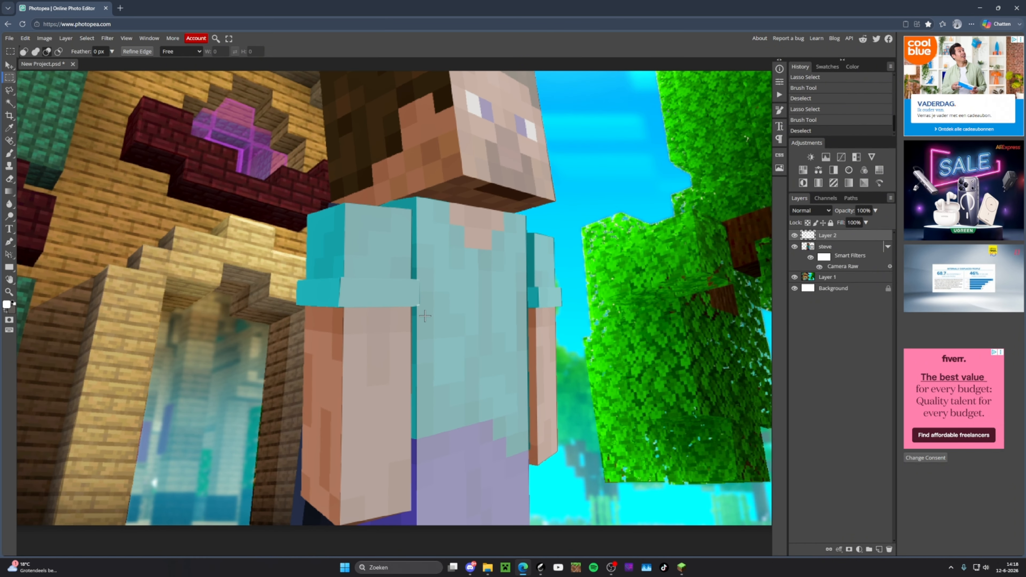
# Add a new layer above the white highlight layer and set the foreground colour to black
pyautogui.scroll(-3, 429, 307)
pyautogui.moveTo(407, 227); pyautogui.dragTo(454, 253)
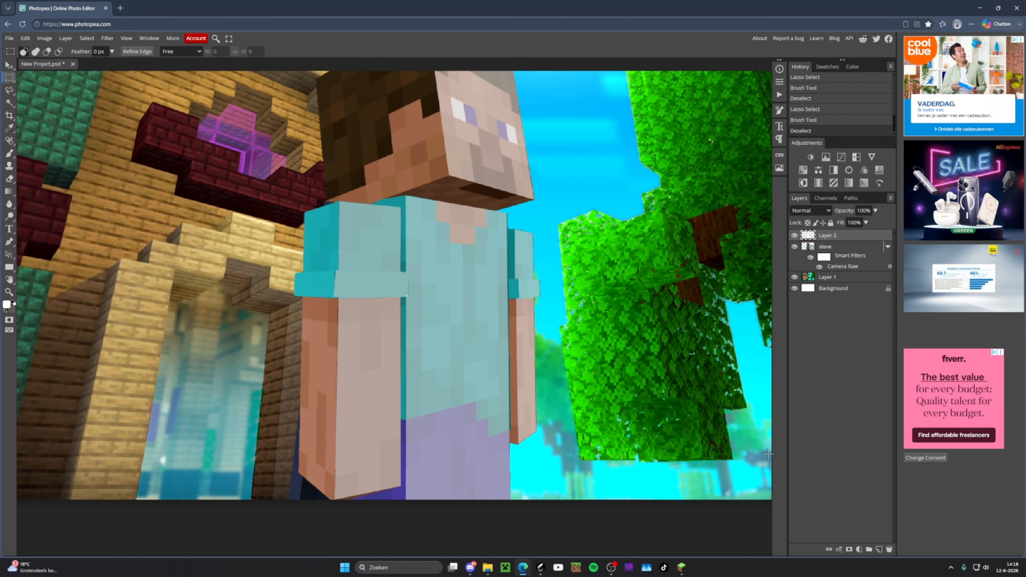
pyautogui.click(880, 549)
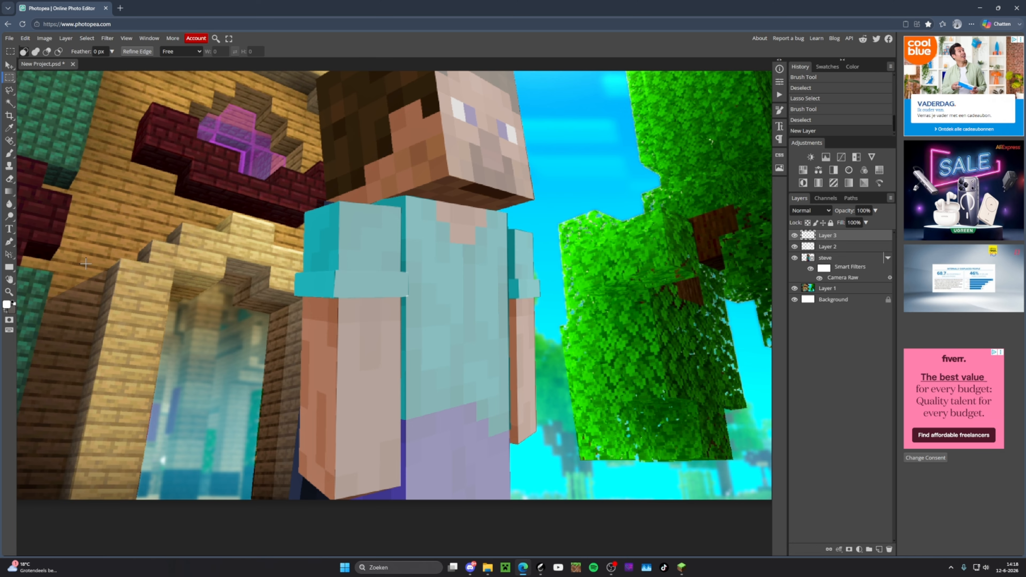
pyautogui.click(6, 305)
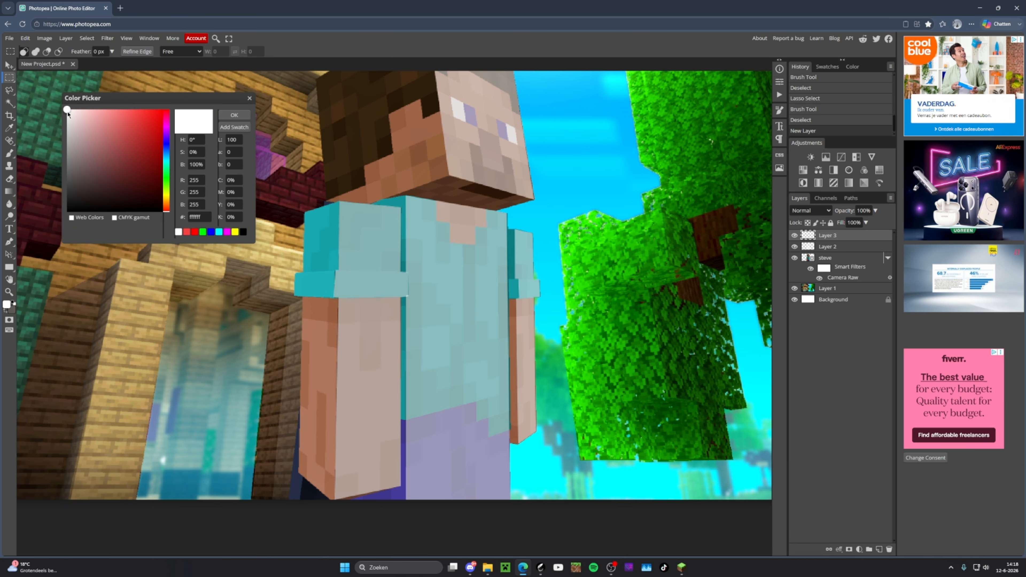
pyautogui.moveTo(113, 154); pyautogui.dragTo(230, 267)
# Outline the inner side of Steve's far arm and sleeve with the polygonal lasso, brush it semi-transparent black and deselect
pyautogui.scroll(5, 515, 232)
pyautogui.press('l')
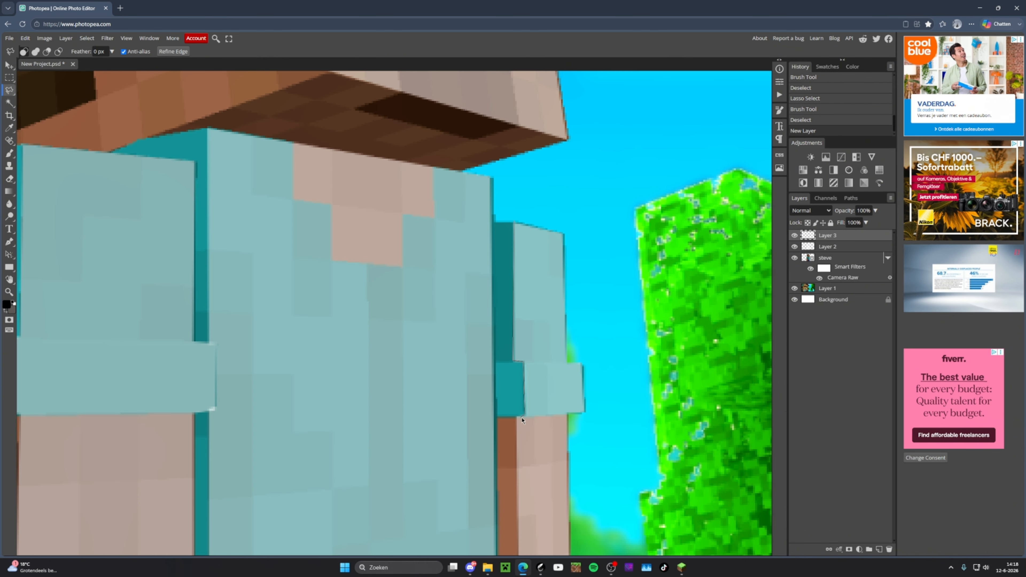
pyautogui.click(517, 416)
pyautogui.scroll(-12, 517, 418)
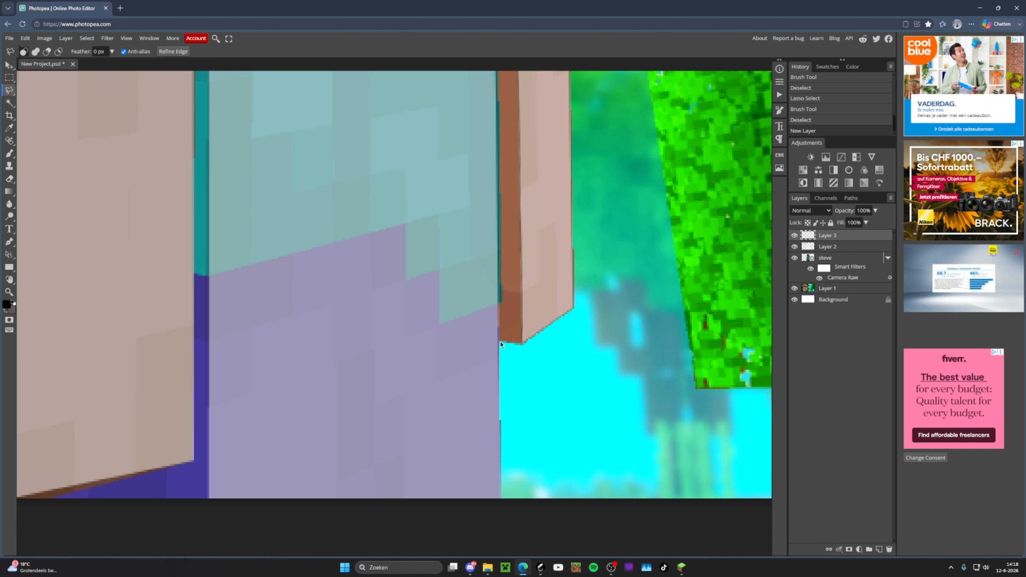
pyautogui.scroll(10, 502, 235)
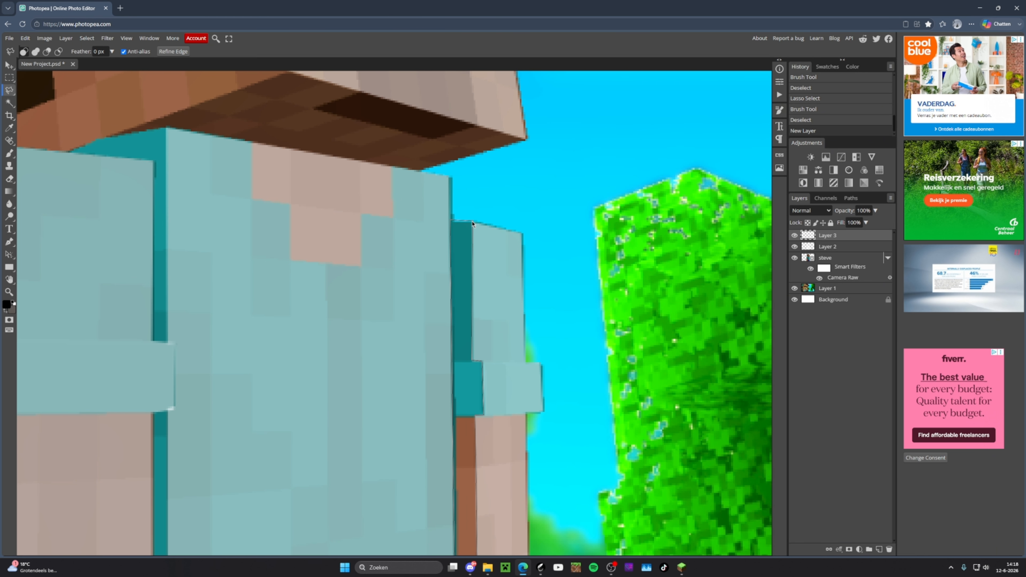
pyautogui.click(473, 223)
pyautogui.scroll(-5, 475, 244)
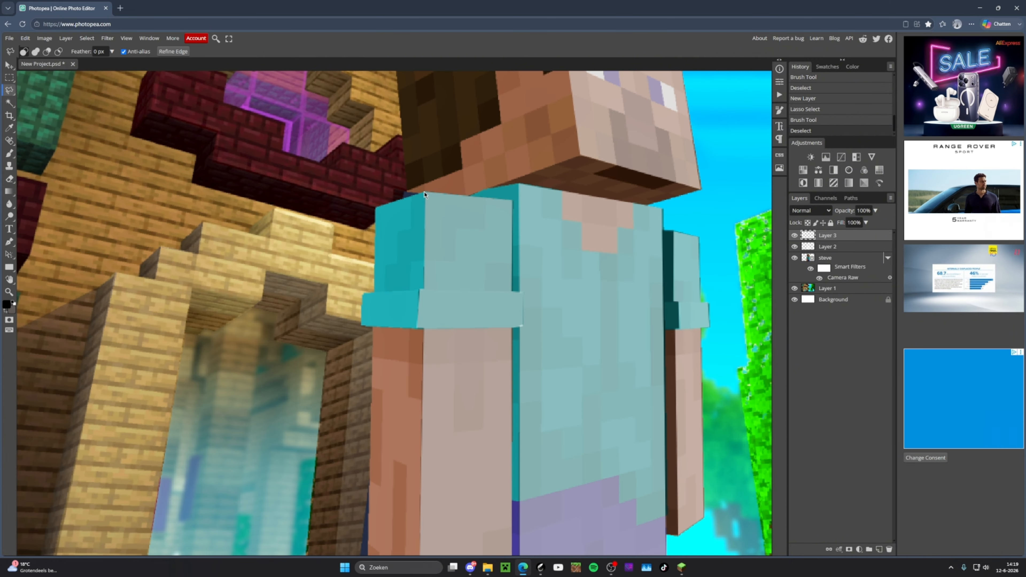
# Outline the outer side face of Steve's near arm, including the sleeve cuff, with a polygonal lasso selection
pyautogui.scroll(1, 425, 196)
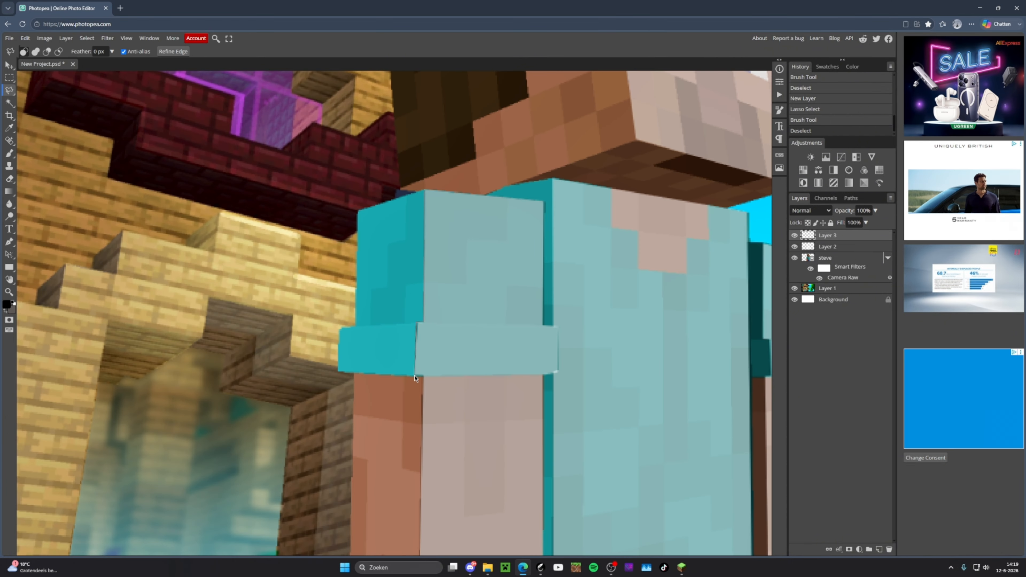
pyautogui.scroll(-5, 415, 378)
pyautogui.click(346, 312)
pyautogui.scroll(4, 348, 309)
pyautogui.click(355, 194)
pyautogui.click(343, 154)
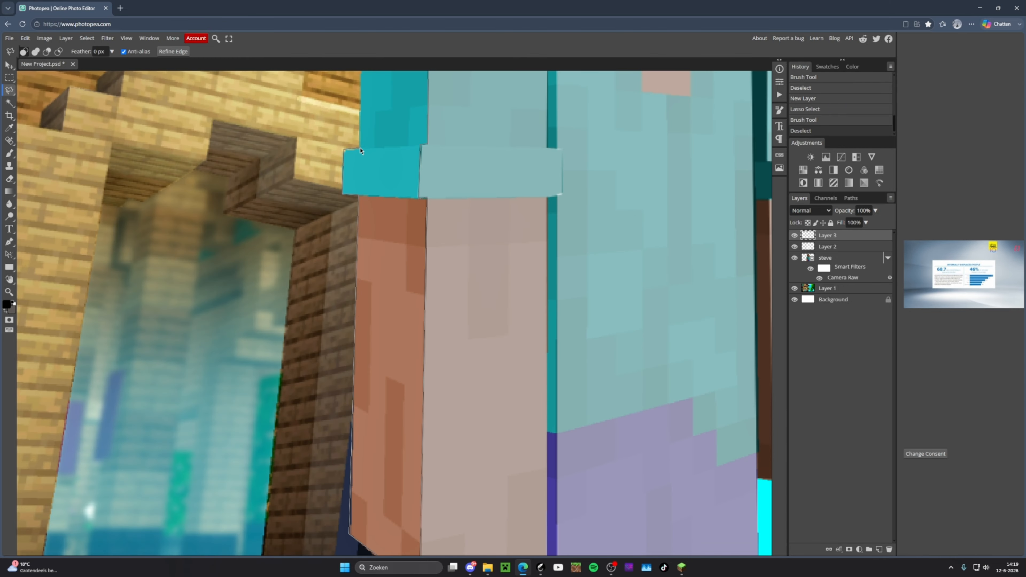
pyautogui.scroll(4, 357, 152)
pyautogui.click(359, 229)
pyautogui.click(424, 211)
# Brush black at 51% opacity over the selected side of the near arm and remove the selection
pyautogui.scroll(-3, 409, 244)
pyautogui.press('b')
pyautogui.moveTo(406, 244); pyautogui.dragTo(394, 517)
pyautogui.moveTo(518, 148); pyautogui.dragTo(436, 277)
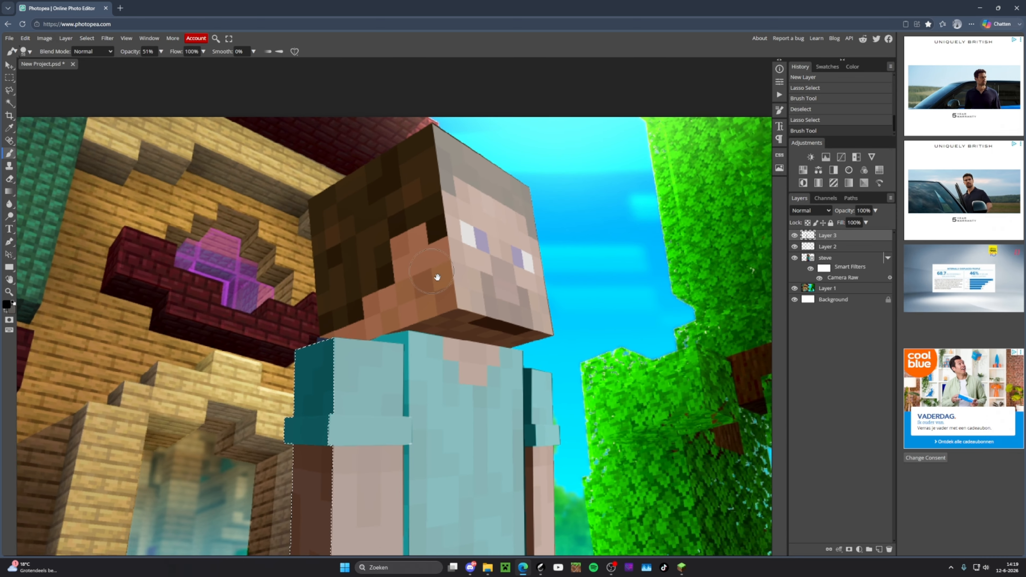
pyautogui.scroll(3, 433, 259)
pyautogui.press('m')
pyautogui.click(426, 222)
# Outline the side of Steve's head with the polygonal lasso, darken it with semi-transparent black brush strokes and deselect
pyautogui.press('l')
pyautogui.click(481, 107)
pyautogui.click(380, 450)
pyautogui.click(303, 446)
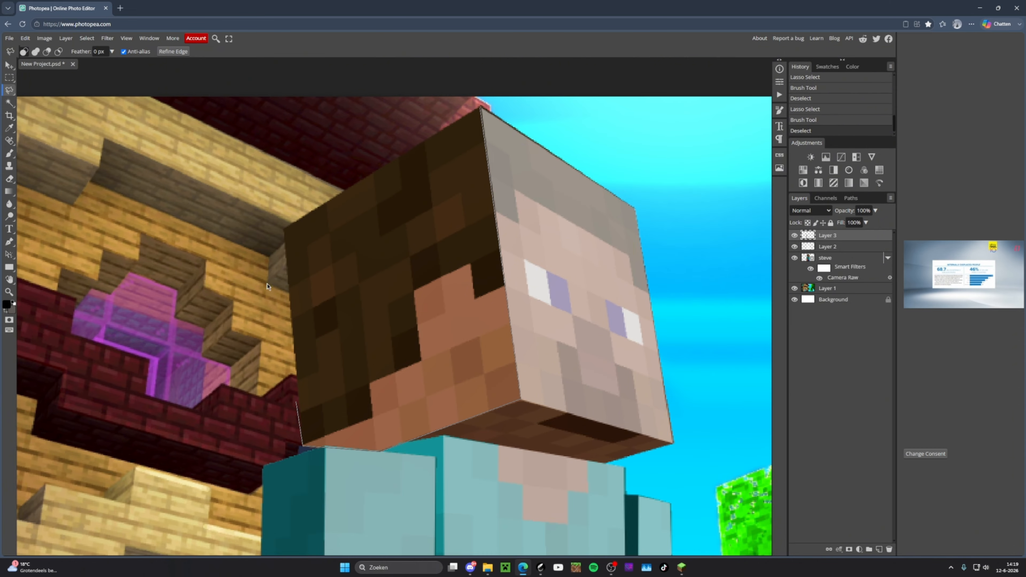
pyautogui.click(284, 229)
pyautogui.click(481, 107)
pyautogui.press('b')
pyautogui.moveTo(456, 161)
pyautogui.mouseDown()
pyautogui.moveTo(323, 279)
pyautogui.moveTo(404, 429)
pyautogui.mouseUp()
pyautogui.scroll(2, 420, 306)
pyautogui.scroll(2, 419, 304)
# Outline the underside of Steve's head with the polygonal lasso, shade it with semi-transparent black and deselect
pyautogui.press('l')
pyautogui.click(683, 366)
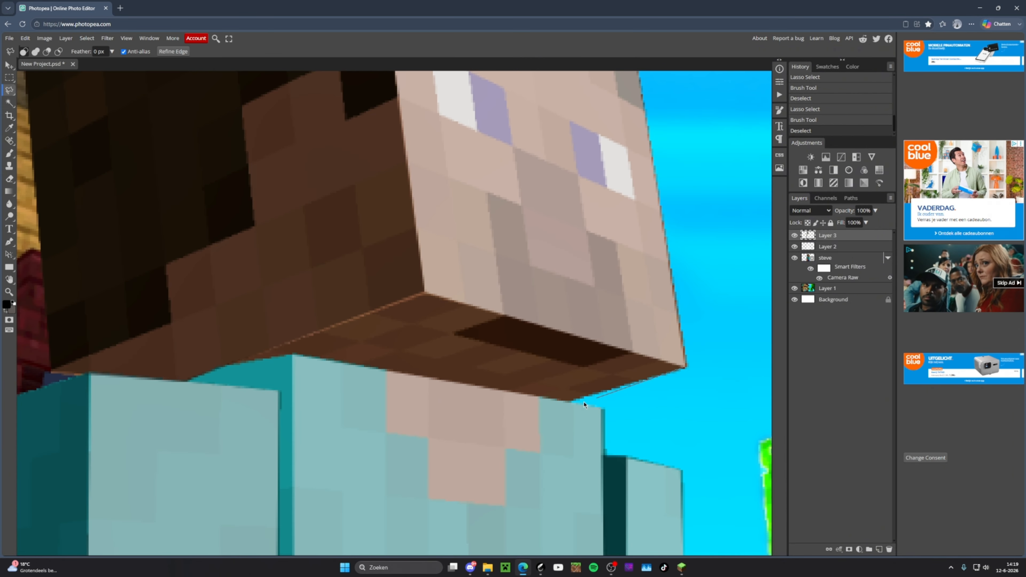
pyautogui.click(572, 399)
pyautogui.click(302, 353)
pyautogui.click(244, 362)
pyautogui.click(427, 295)
pyautogui.click(682, 366)
pyautogui.press('b')
pyautogui.moveTo(663, 366); pyautogui.dragTo(405, 355)
pyautogui.scroll(-4, 394, 362)
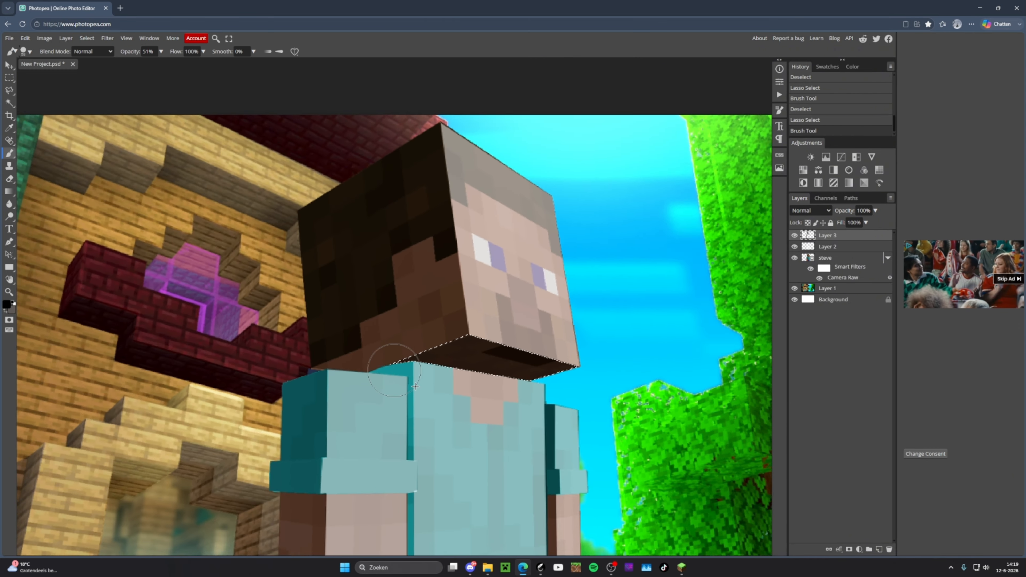
pyautogui.press('m')
pyautogui.click(380, 315)
# Outline the visible side strip of the torso from the neck down to the near sleeve cuff with a polygonal lasso selection
pyautogui.scroll(-3, 378, 301)
pyautogui.scroll(2, 377, 298)
pyautogui.scroll(6, 397, 329)
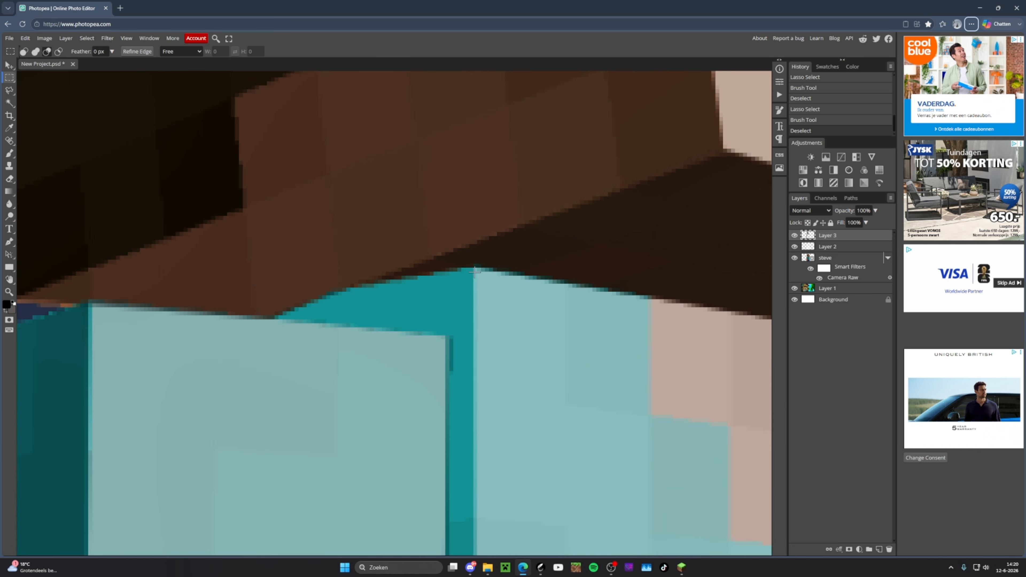
pyautogui.click(473, 268)
pyautogui.press('l')
pyautogui.click(473, 269)
pyautogui.click(276, 318)
pyautogui.click(447, 337)
pyautogui.scroll(-3, 447, 337)
pyautogui.moveTo(481, 443); pyautogui.dragTo(447, 325)
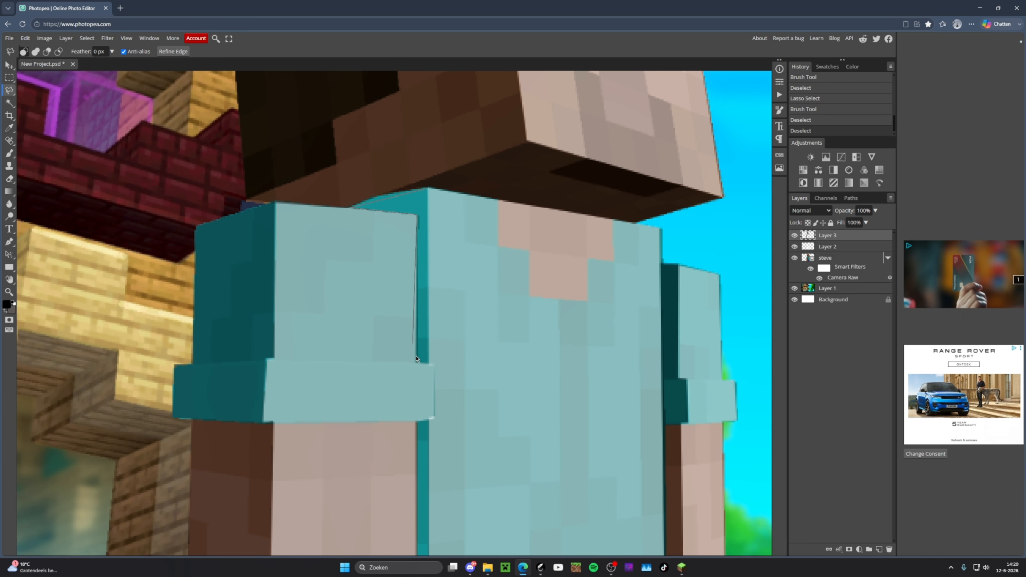
pyautogui.click(414, 366)
pyautogui.click(425, 367)
pyautogui.click(425, 191)
# Brush semi-transparent black over the selected upper torso strip and remove the selection
pyautogui.press('b')
pyautogui.moveTo(421, 184); pyautogui.dragTo(418, 340)
pyautogui.hotkey('ctrl', 'd')
# Outline the torso and trousers side strip below the near sleeve cuff, brush it semi-transparent black and deselect
pyautogui.press('l')
pyautogui.scroll(-3, 436, 350)
pyautogui.scroll(-6, 435, 350)
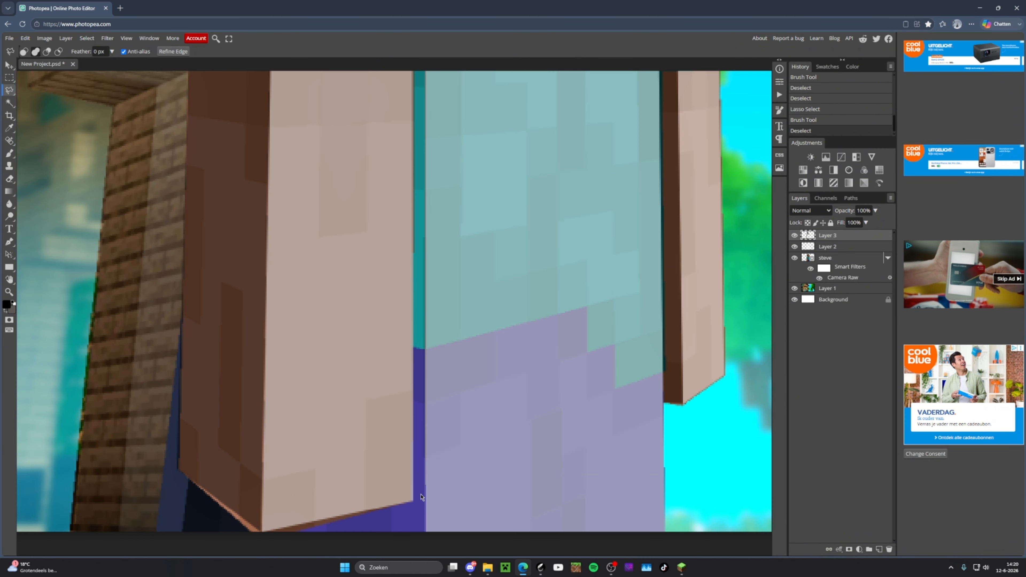
pyautogui.click(413, 137)
pyautogui.scroll(9, 413, 139)
pyautogui.click(416, 230)
pyautogui.click(428, 231)
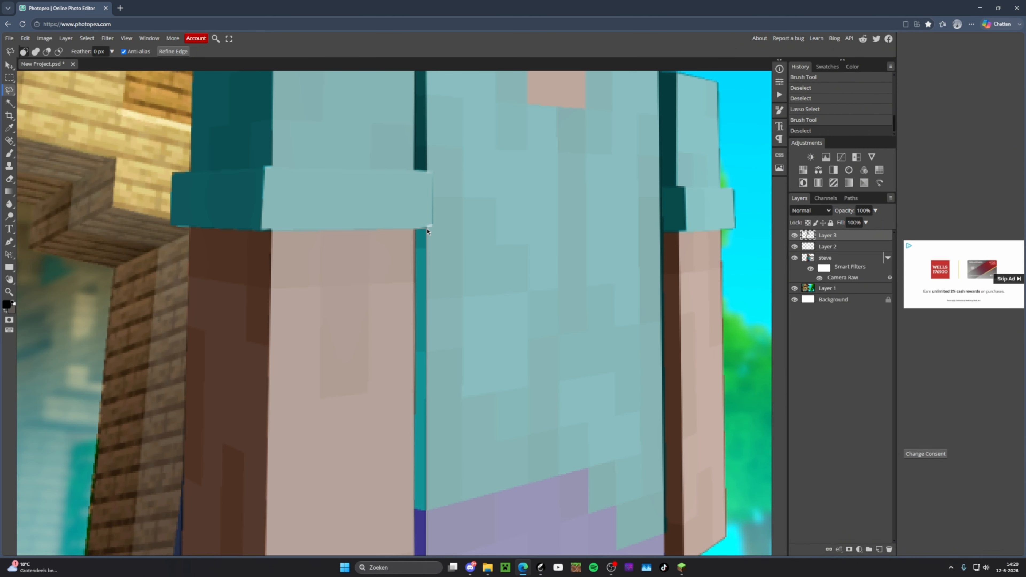
pyautogui.scroll(-4, 428, 231)
pyautogui.press('b')
pyautogui.moveTo(424, 243)
pyautogui.mouseDown()
pyautogui.moveTo(424, 384)
pyautogui.moveTo(376, 445)
pyautogui.mouseUp()
pyautogui.hotkey('ctrl', 'd')
pyautogui.press('m')
# Set the blending mode of both the white highlight layer and the black shading layer to Overlay
pyautogui.scroll(-8, 427, 362)
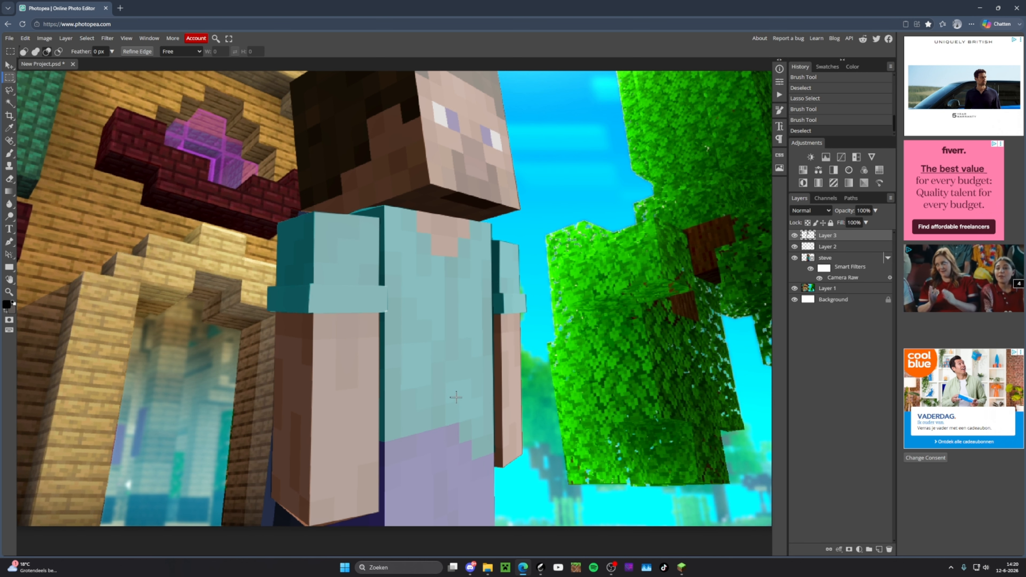
pyautogui.scroll(2, 418, 300)
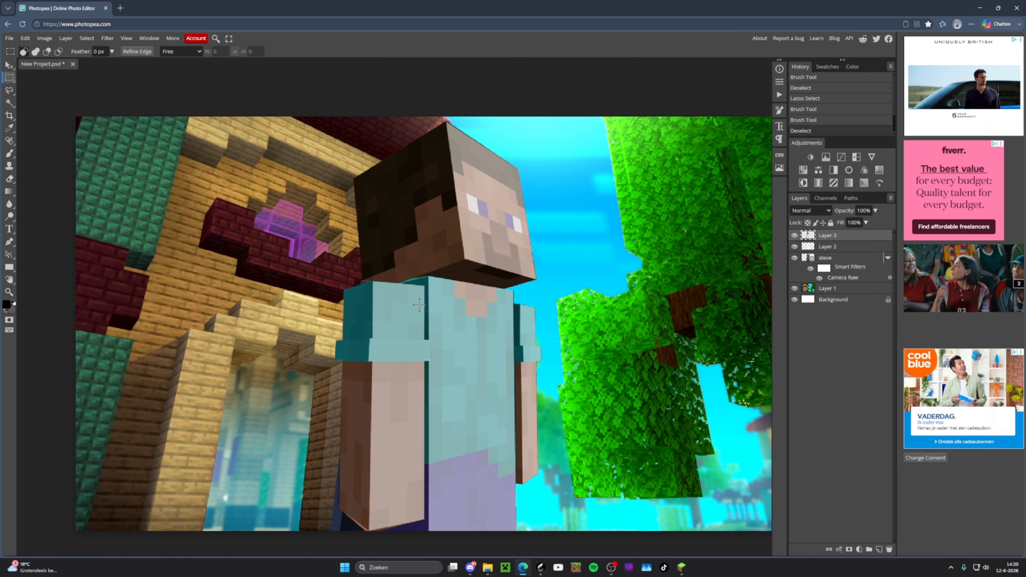
pyautogui.scroll(-2, 419, 304)
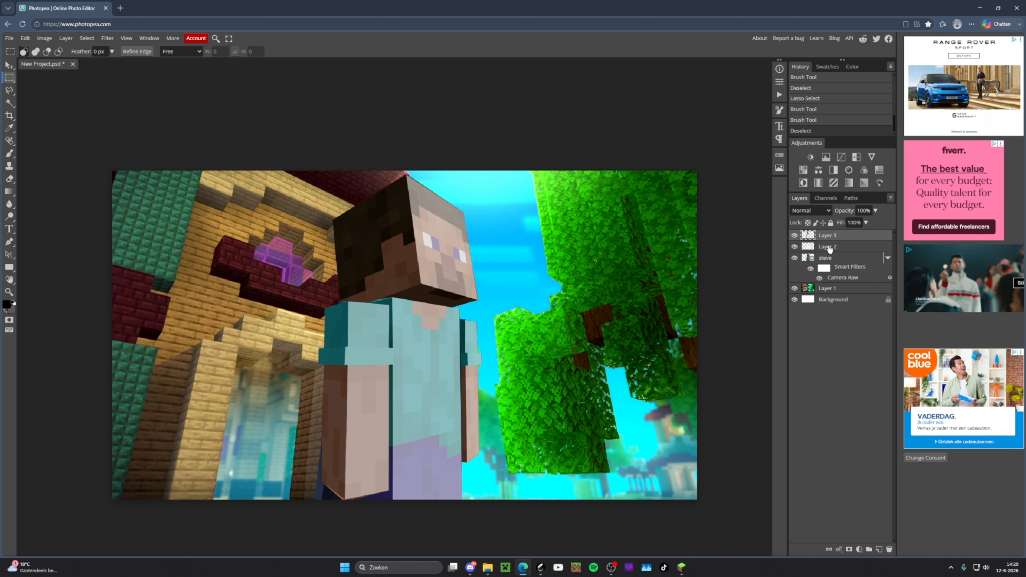
pyautogui.click(829, 248)
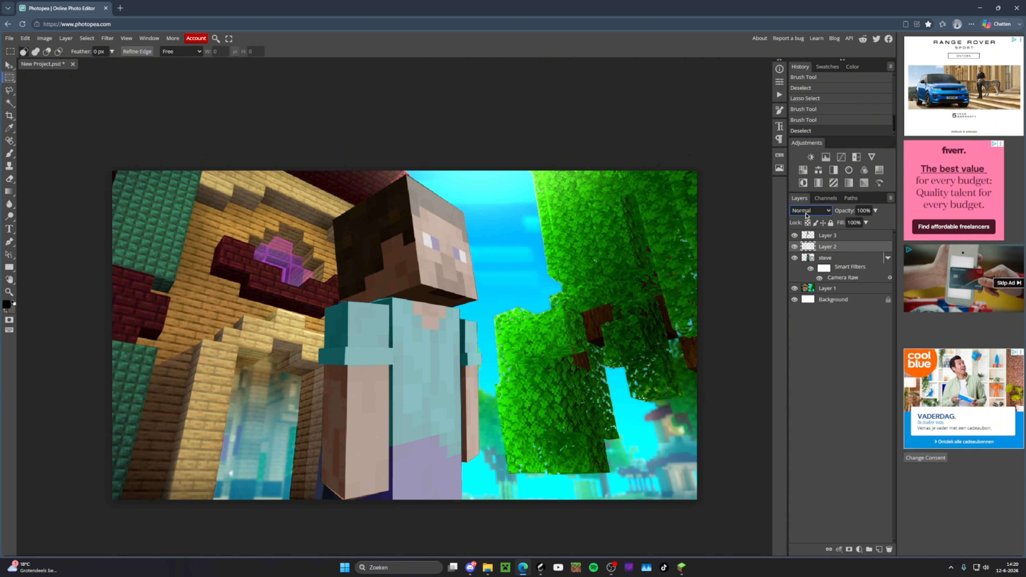
pyautogui.click(806, 211)
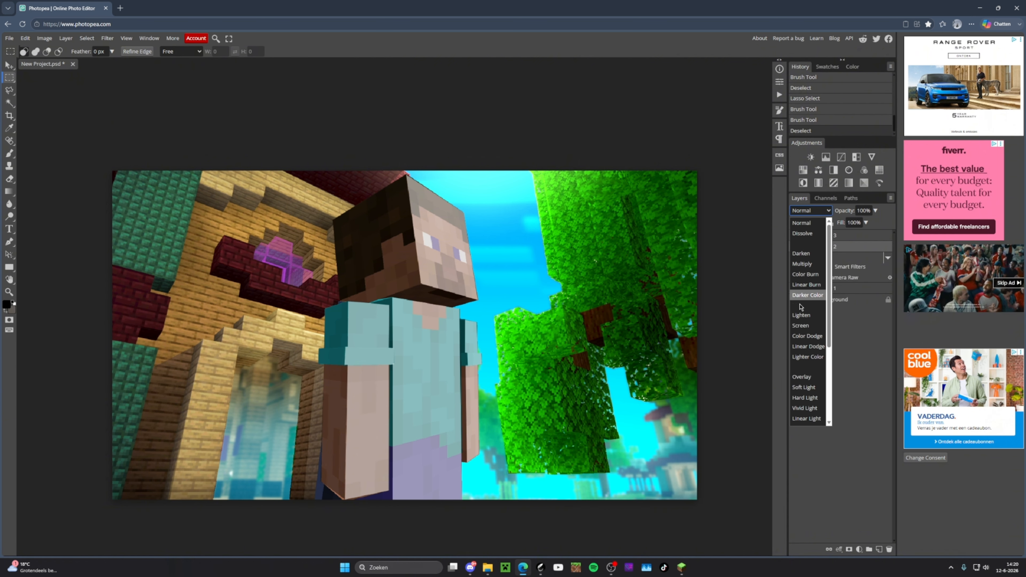
pyautogui.click(801, 378)
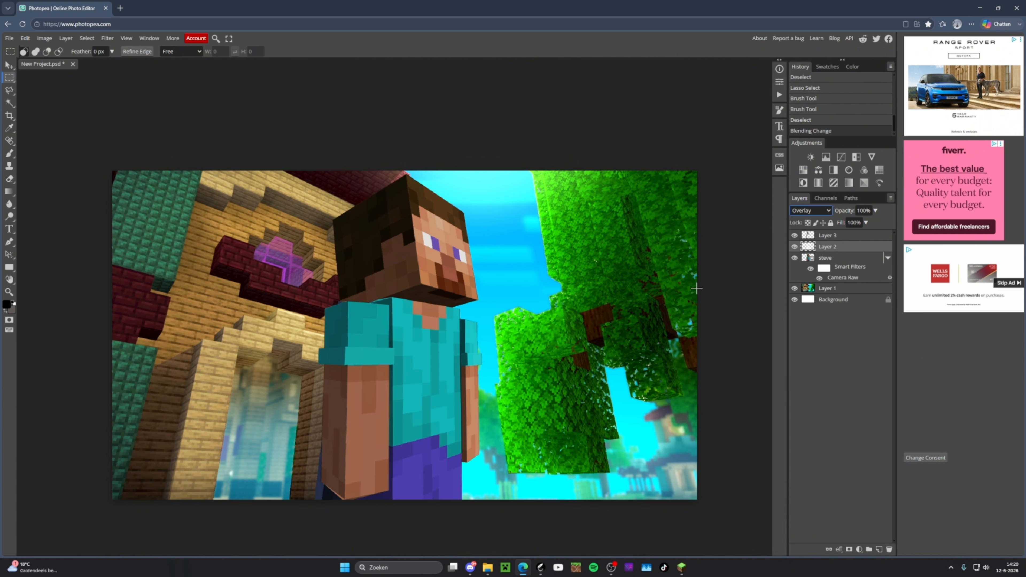
pyautogui.click(837, 237)
pyautogui.hotkey('alt', 'shift', 'o')
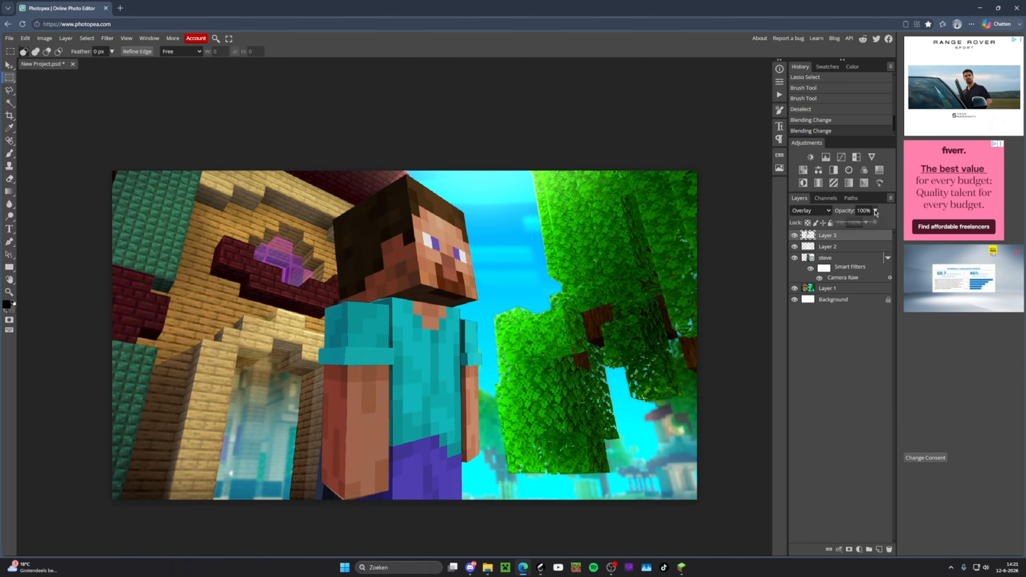
# Reduce the black shading layer's opacity to 46% and slightly lower the white highlight layer's opacity
pyautogui.moveTo(870, 222); pyautogui.dragTo(850, 223)
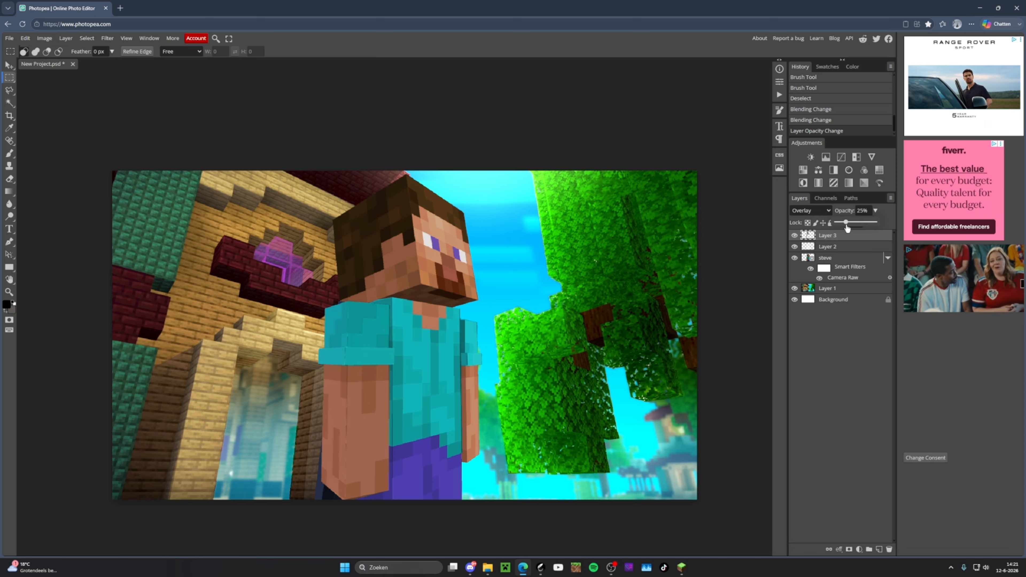
pyautogui.click(824, 246)
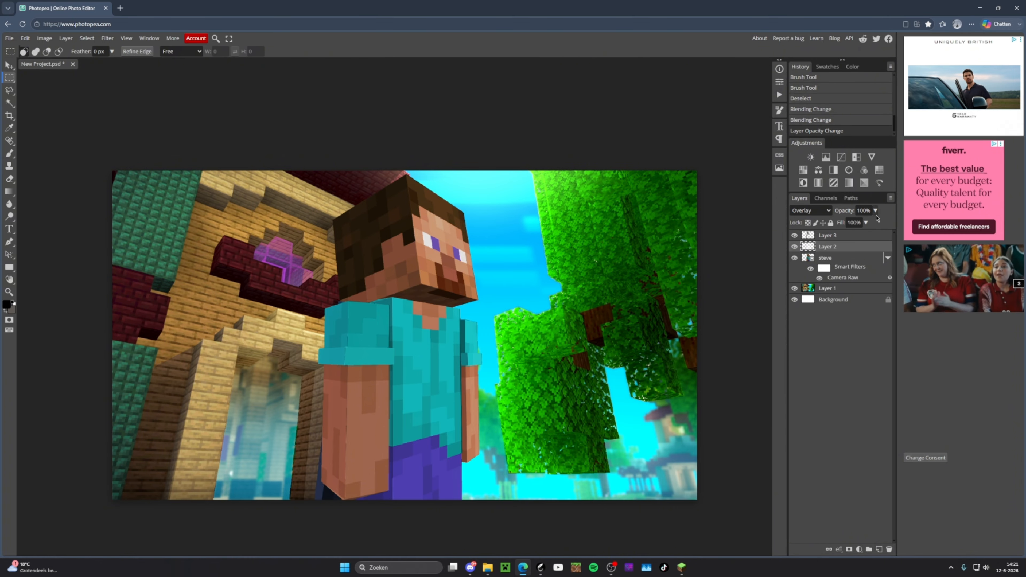
pyautogui.moveTo(877, 222); pyautogui.dragTo(870, 223)
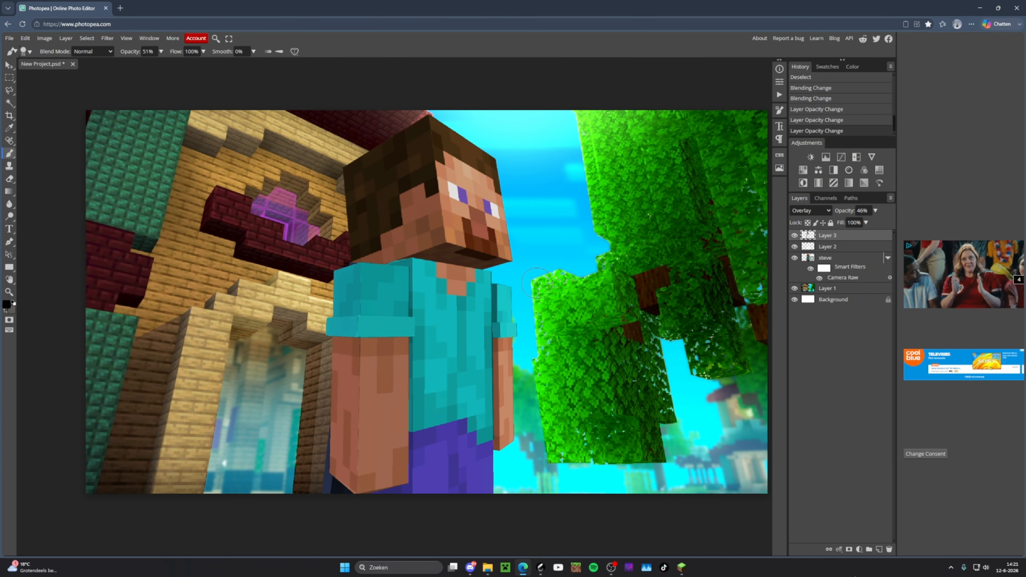
# Add a new top layer and set up a white brush only a few pixels wide with 100% opacity
pyautogui.click(880, 549)
pyautogui.press('x')
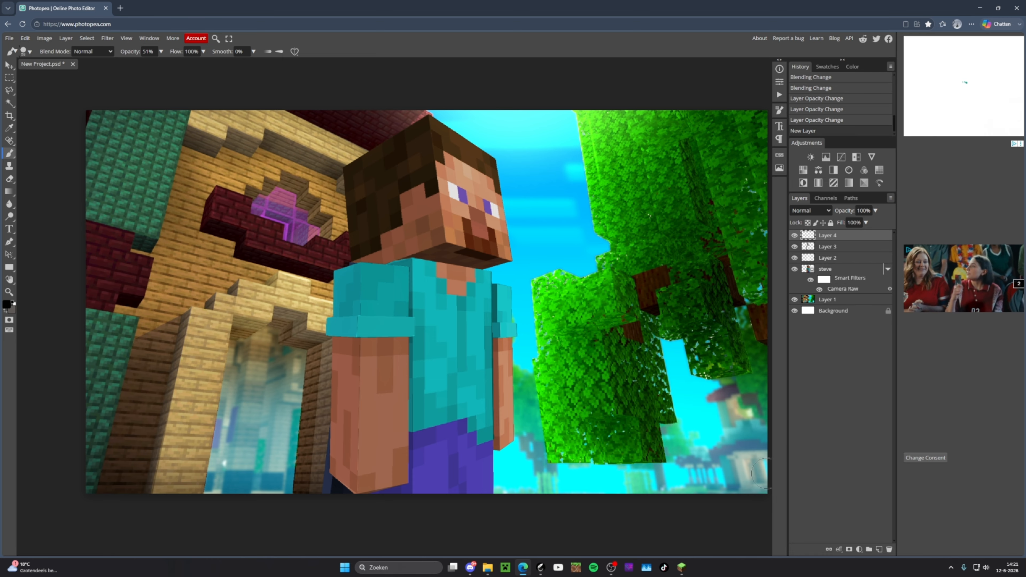
pyautogui.click(25, 51)
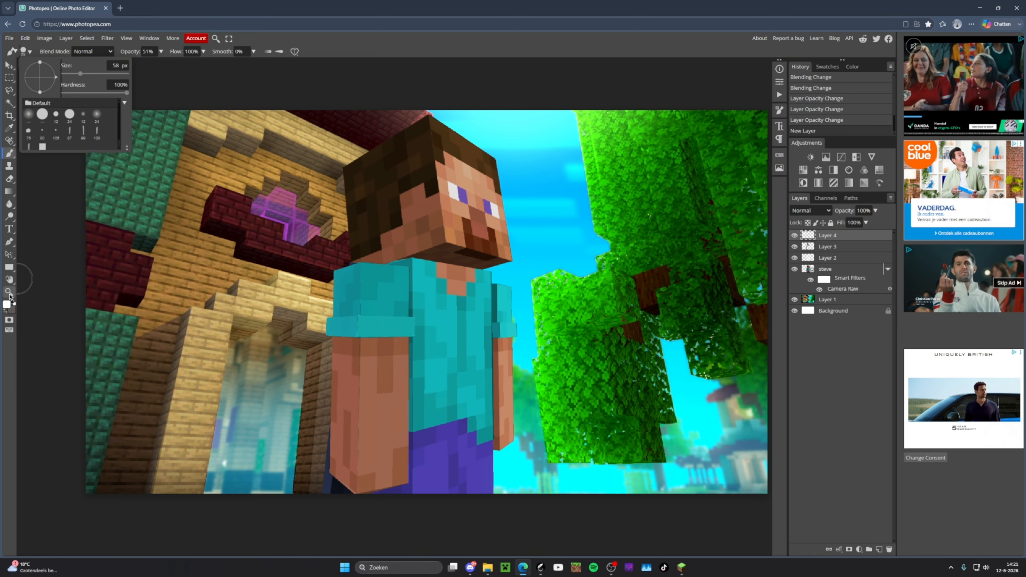
pyautogui.click(9, 305)
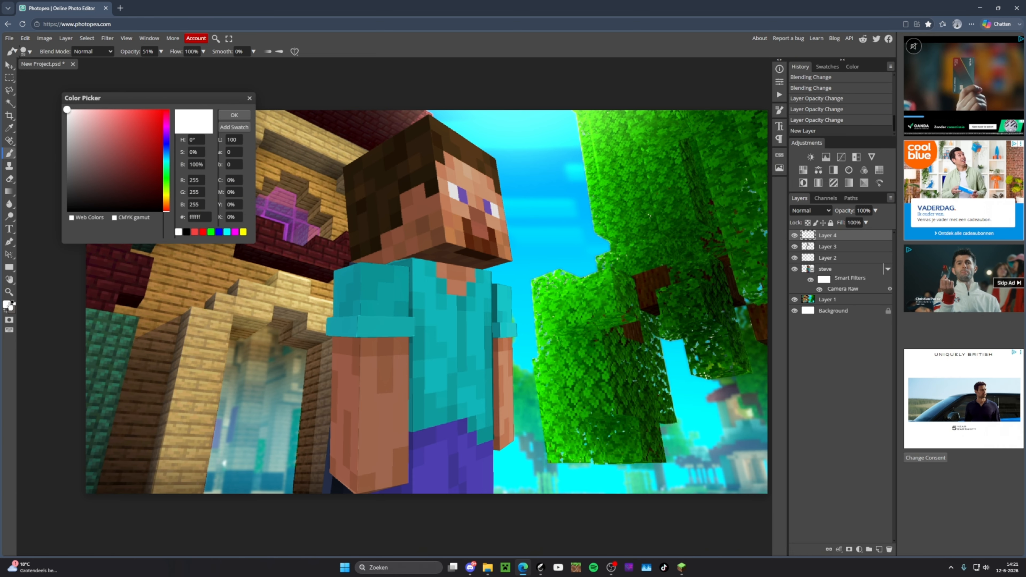
pyautogui.click(233, 115)
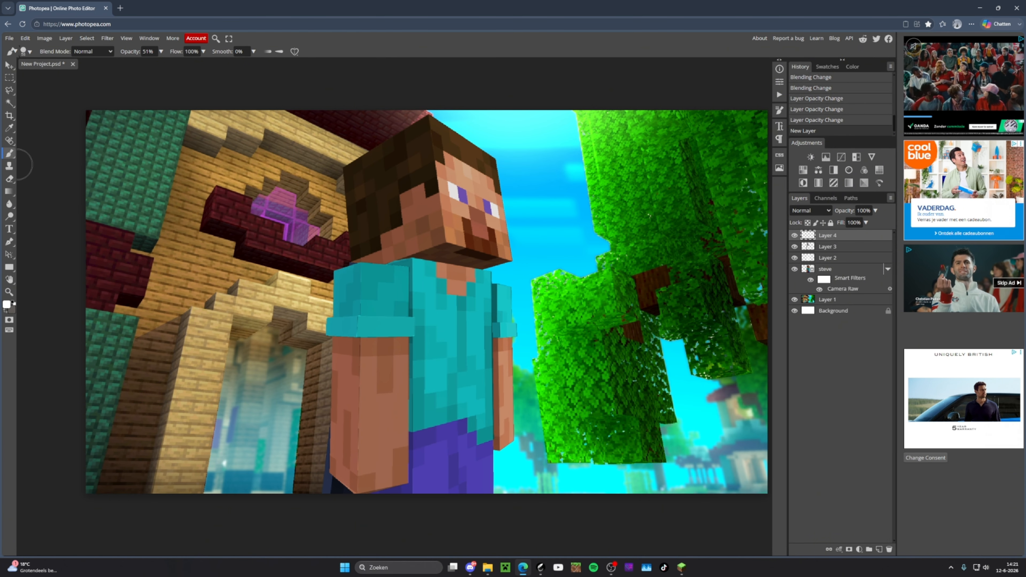
pyautogui.click(25, 52)
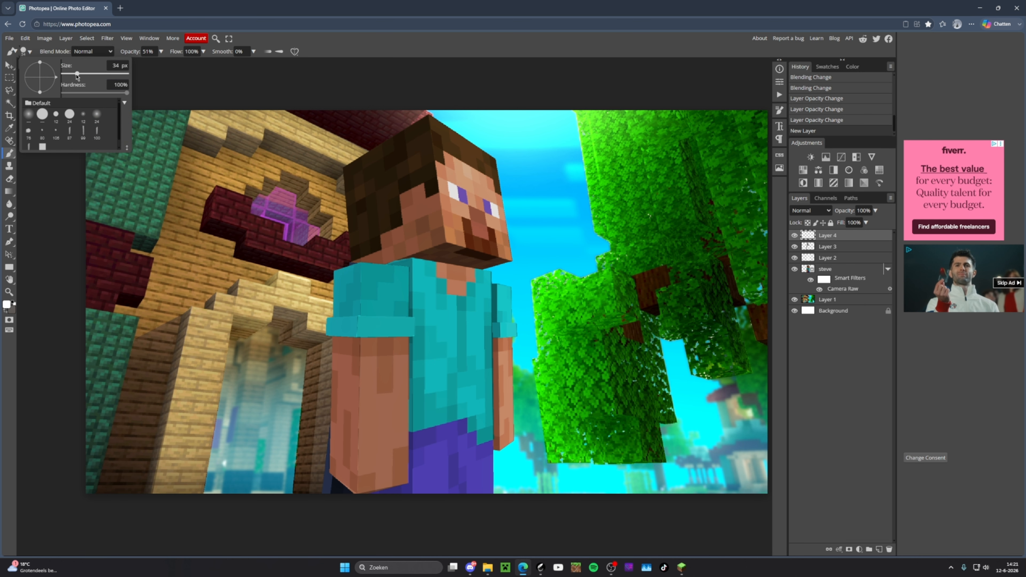
pyautogui.moveTo(67, 74); pyautogui.dragTo(68, 75)
pyautogui.press('Return')
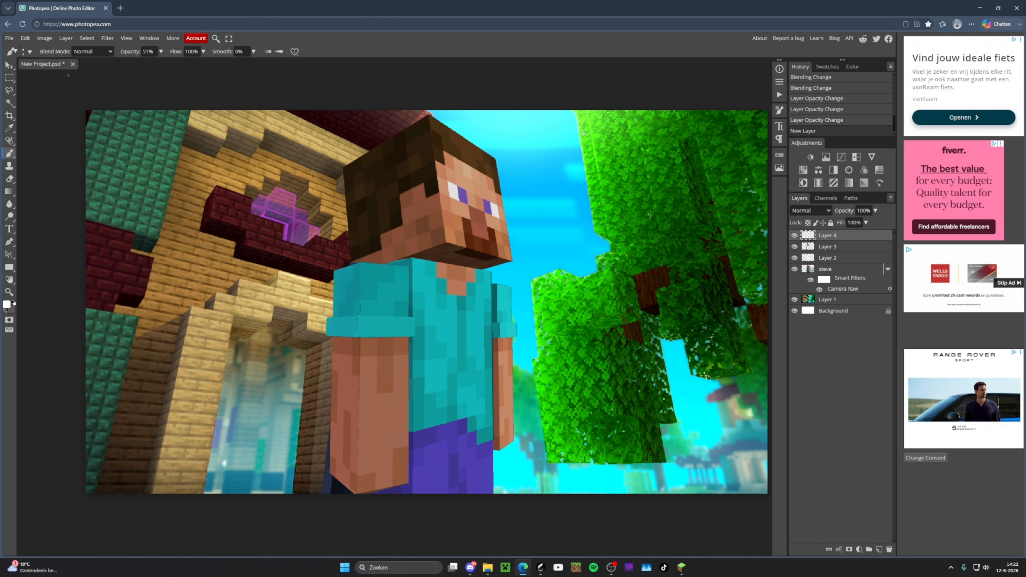
pyautogui.scroll(5, 502, 128)
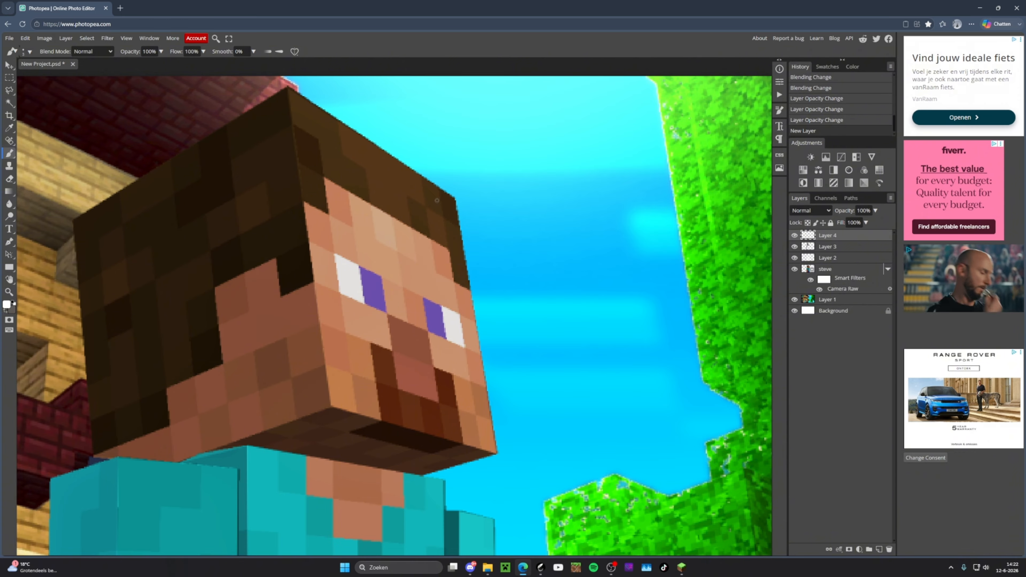
pyautogui.scroll(-4, 437, 200)
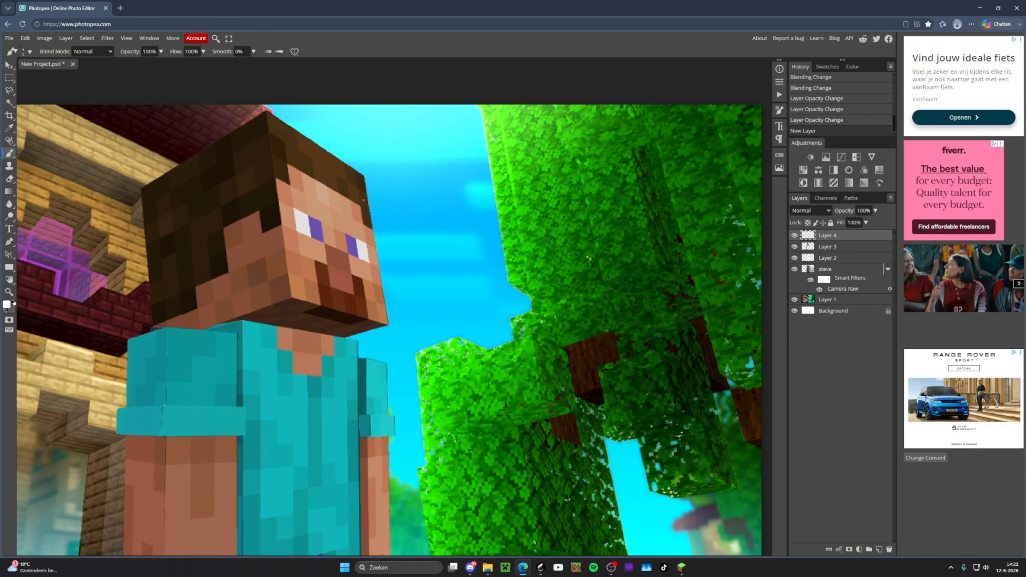
# Try painting a freehand white line down the far vertical edge of the face, and undo it
pyautogui.scroll(4, 411, 261)
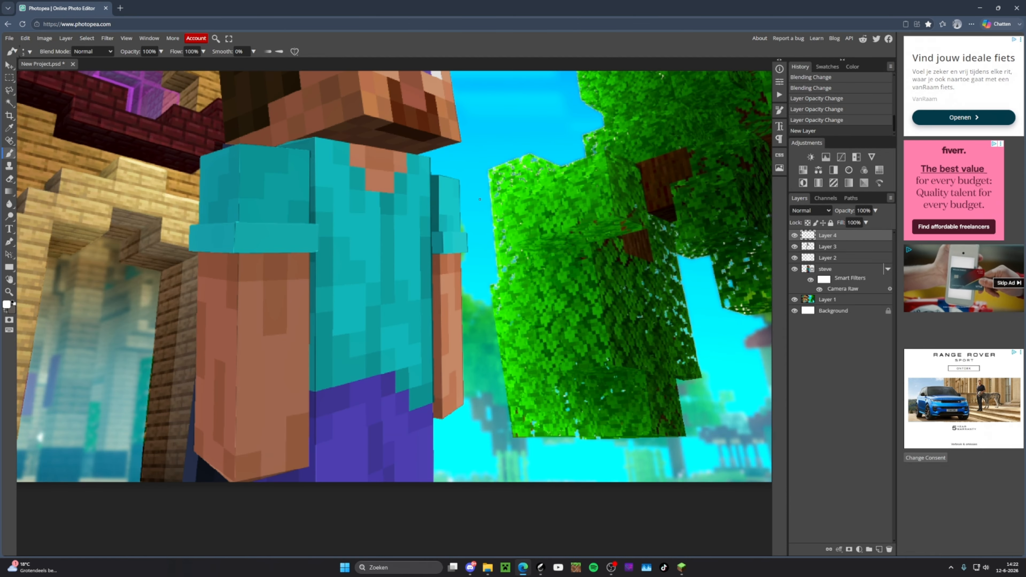
pyautogui.scroll(-3, 480, 199)
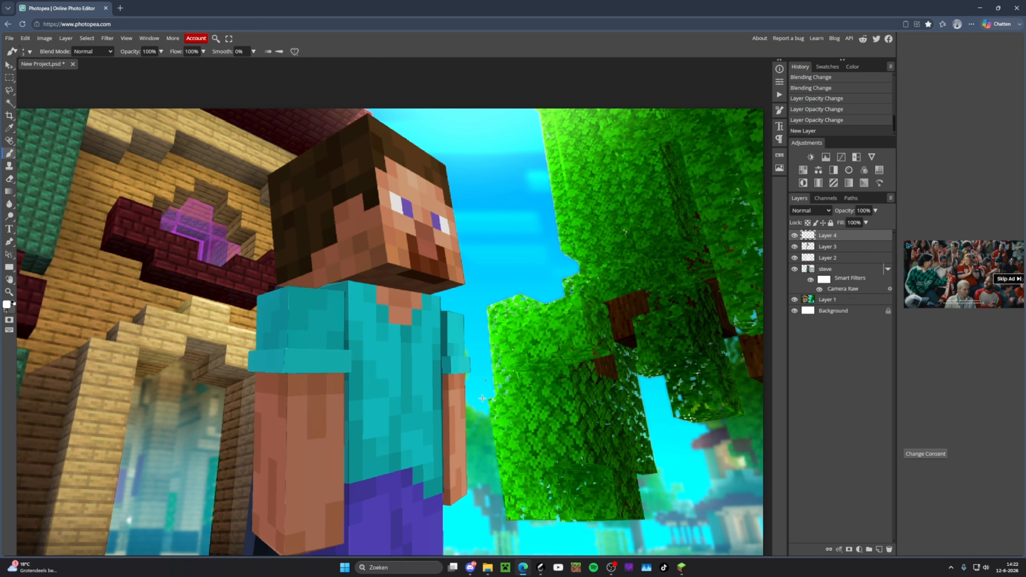
pyautogui.scroll(3, 535, 176)
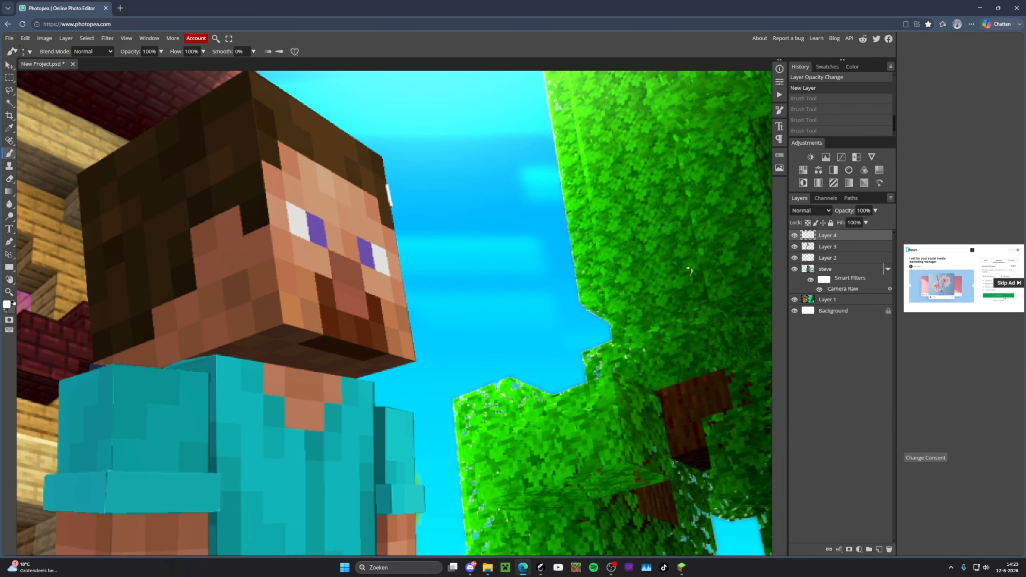
pyautogui.moveTo(390, 205); pyautogui.dragTo(394, 236)
pyautogui.moveTo(401, 279); pyautogui.dragTo(411, 328)
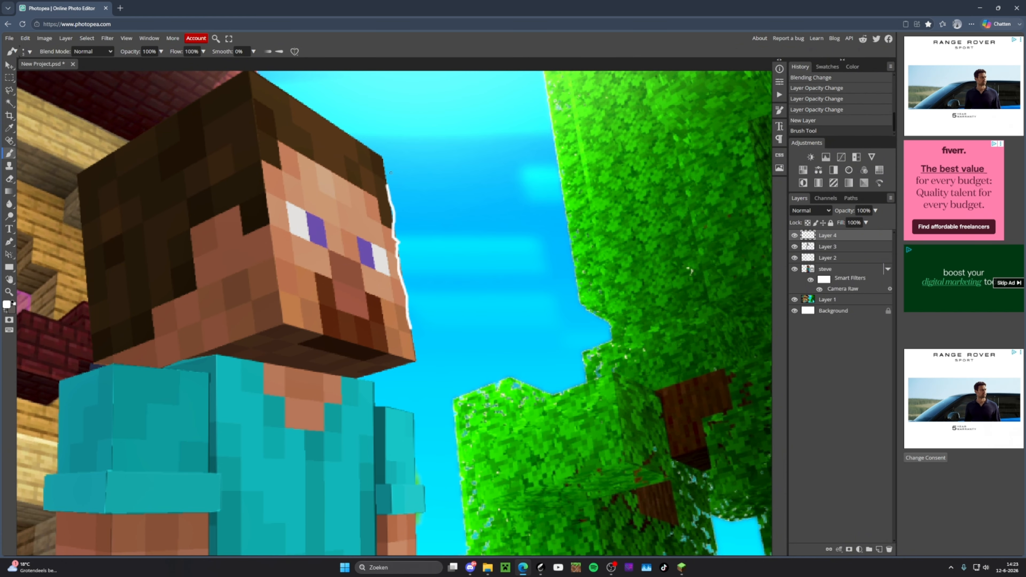
pyautogui.hotkey('ctrl', 'z')
# Paint one straight white line down the far vertical edge of the face, from the top corner to the chin corner
pyautogui.scroll(2, 391, 173)
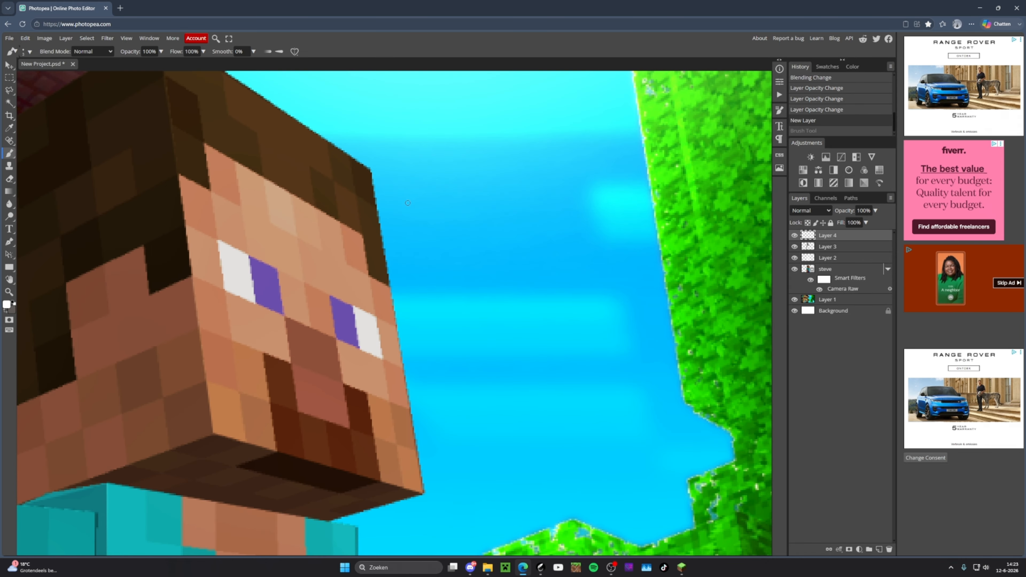
pyautogui.click(369, 170)
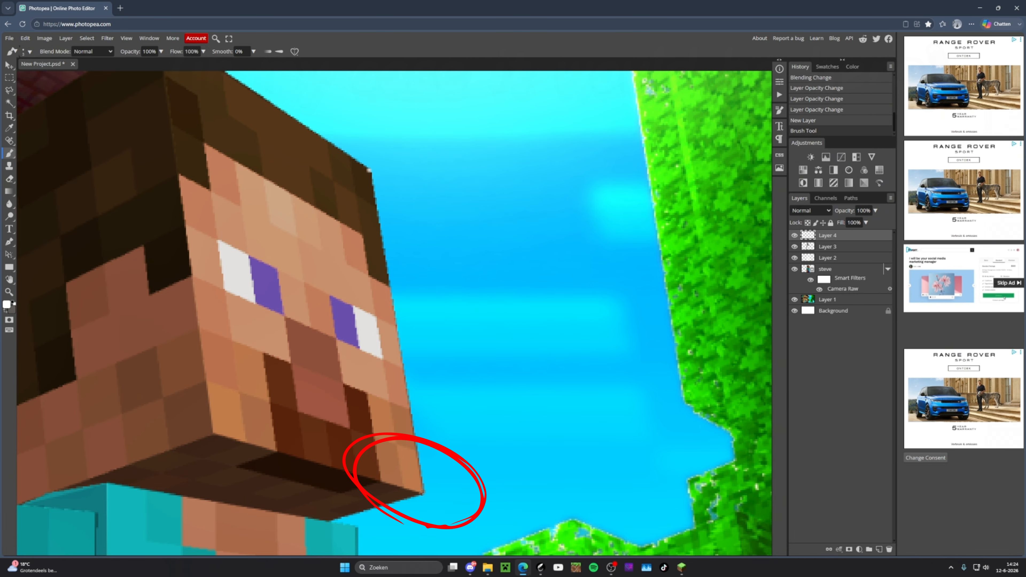
pyautogui.keyDown('shift'); pyautogui.click(424, 492); pyautogui.keyUp('shift')
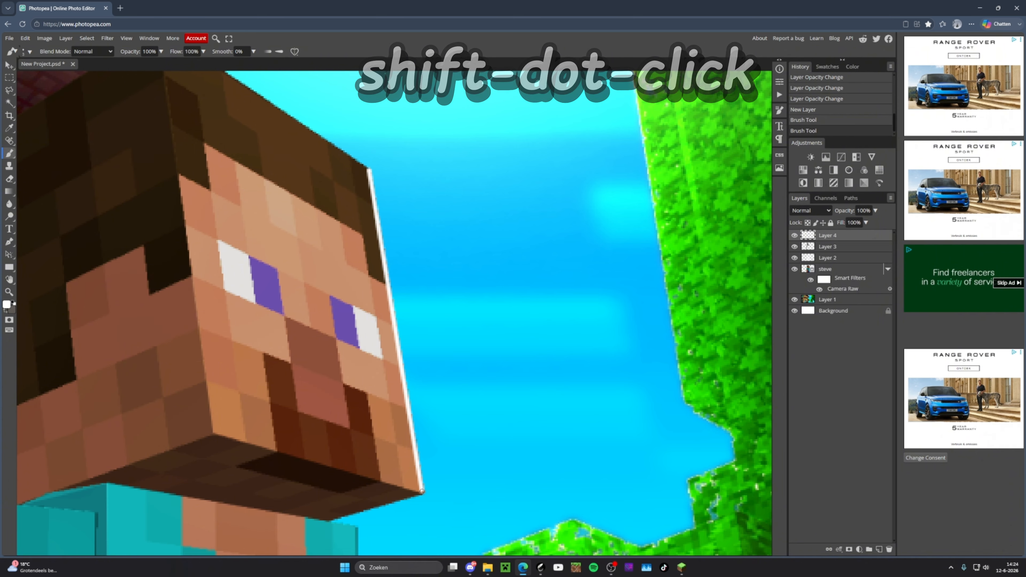
# Continue the straight white outline along the bottom, near vertical and top edges of the face
pyautogui.moveTo(386, 224); pyautogui.dragTo(417, 222)
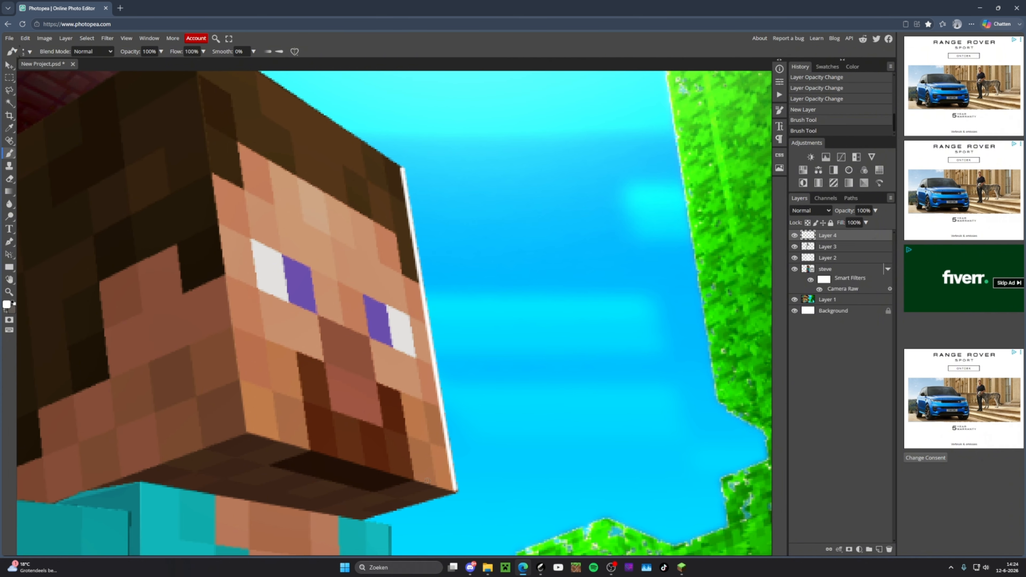
pyautogui.moveTo(427, 481); pyautogui.dragTo(508, 423)
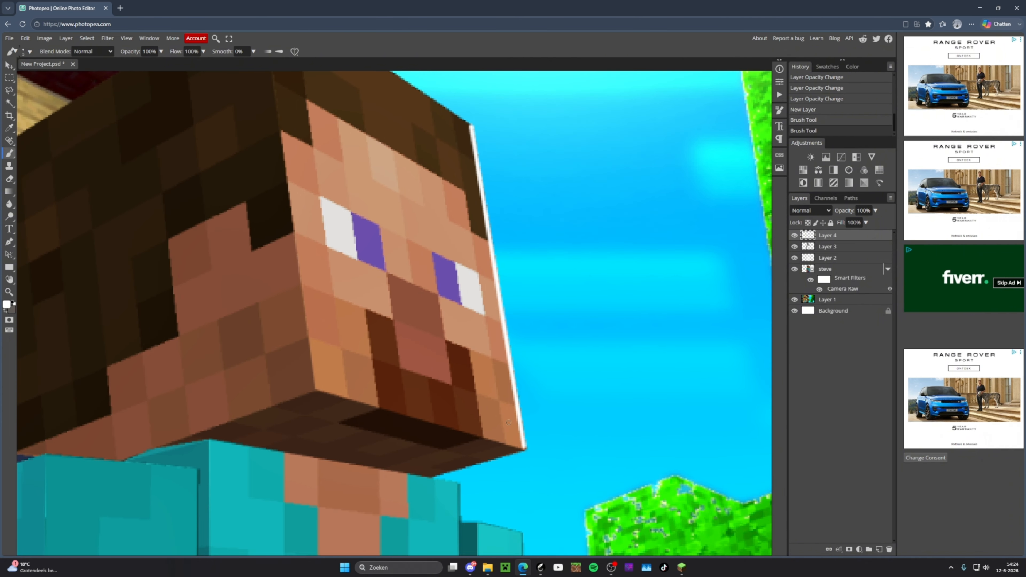
pyautogui.keyDown('shift'); pyautogui.click(314, 390); pyautogui.keyUp('shift')
pyautogui.moveTo(279, 188); pyautogui.dragTo(325, 289)
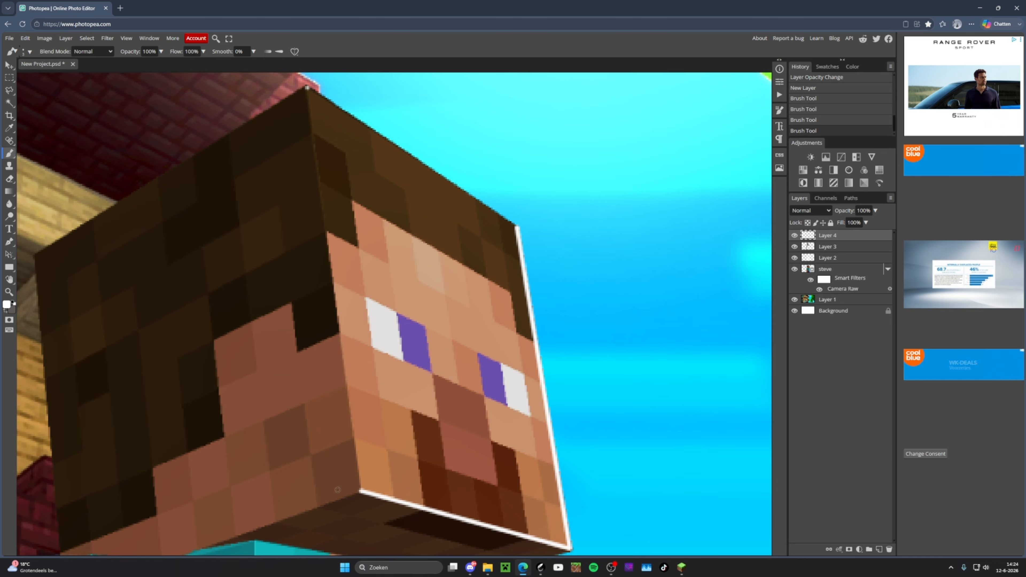
pyautogui.keyDown('shift'); pyautogui.click(307, 87); pyautogui.keyUp('shift')
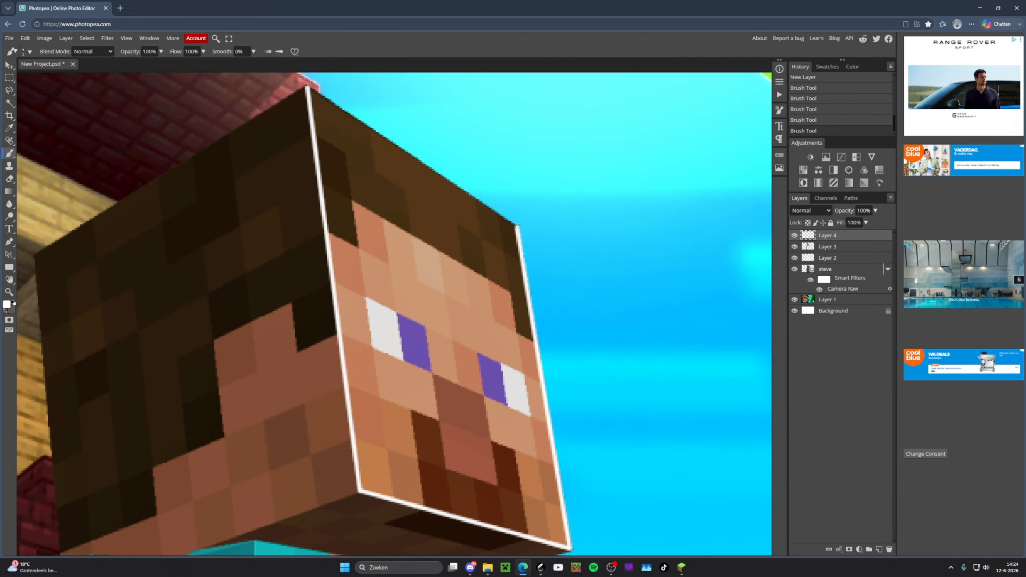
pyautogui.scroll(-3, 320, 192)
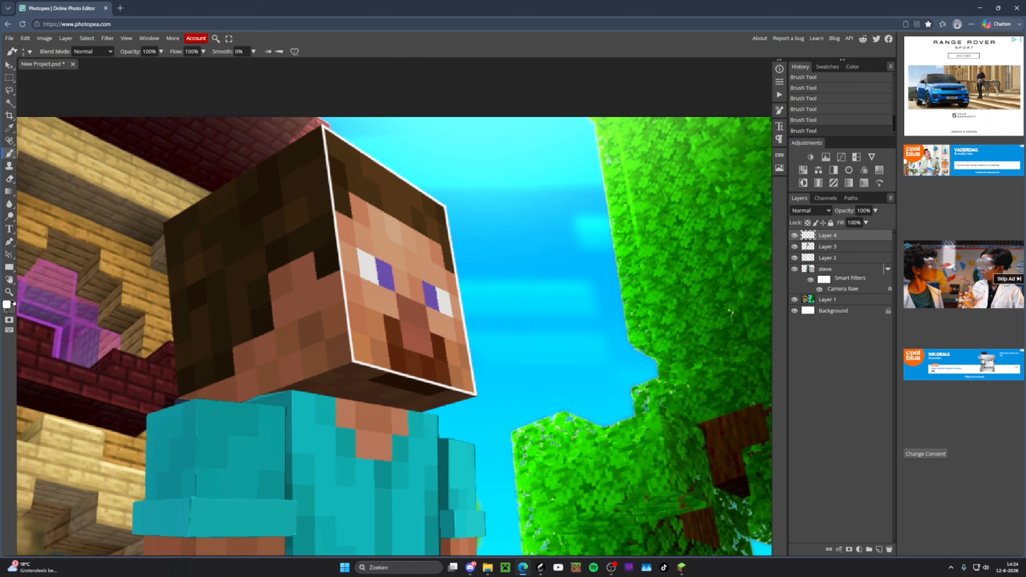
# Paint straight white lines down the far arm's outer edge, around the sleeve cuff and along the bottom of the hand
pyautogui.scroll(3, 453, 239)
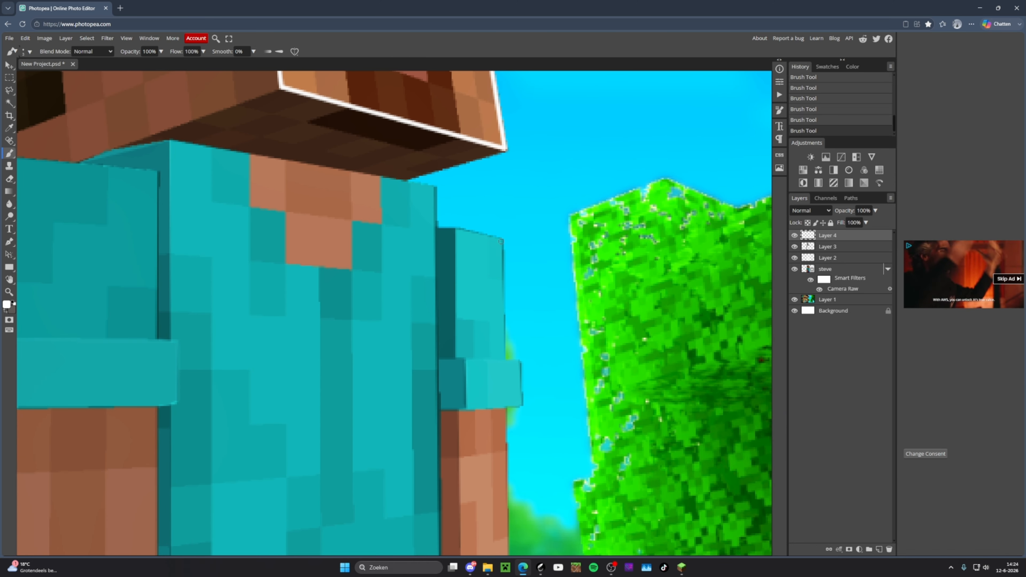
pyautogui.keyDown('shift'); pyautogui.click(505, 359); pyautogui.keyUp('shift')
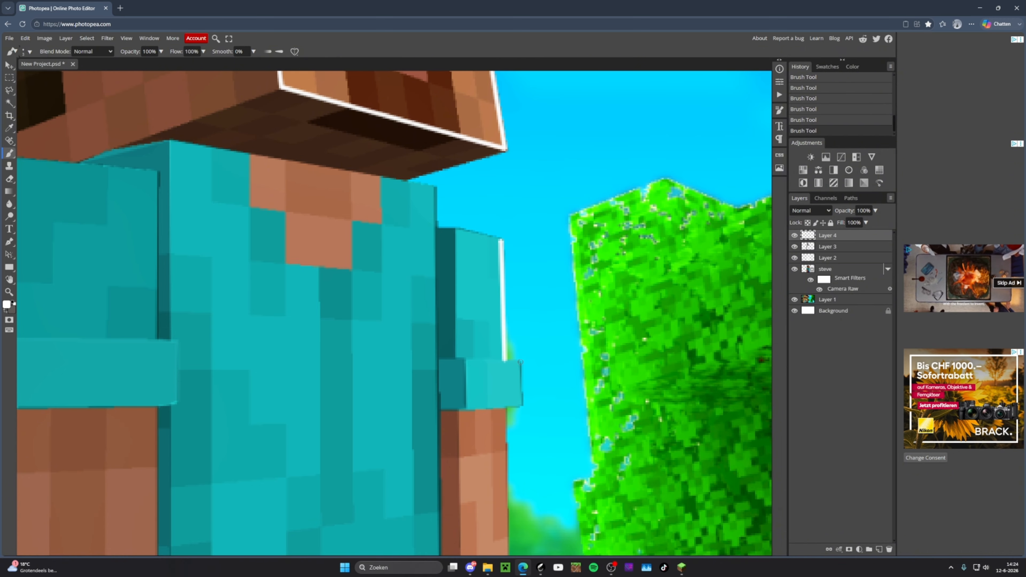
pyautogui.keyDown('shift'); pyautogui.click(521, 406); pyautogui.keyUp('shift')
pyautogui.scroll(-5, 521, 406)
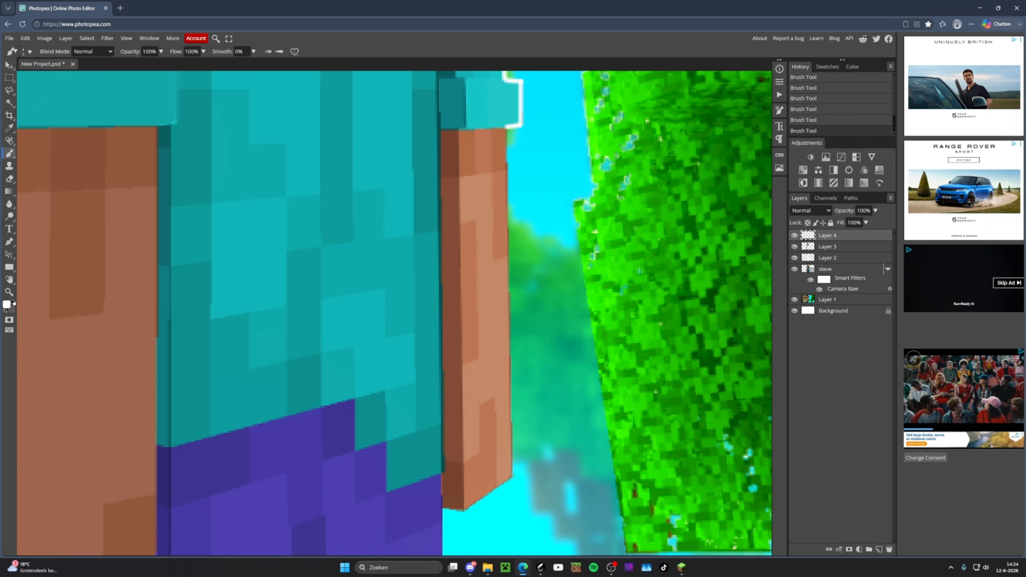
pyautogui.keyDown('shift'); pyautogui.click(512, 476); pyautogui.keyUp('shift')
pyautogui.keyDown('shift'); pyautogui.click(464, 510); pyautogui.keyUp('shift')
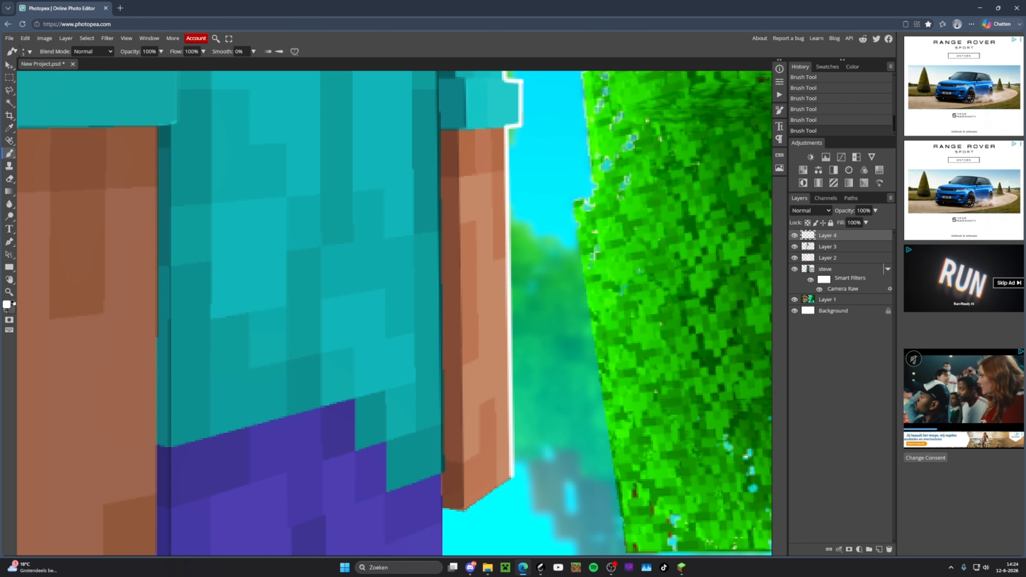
# Close the far arm's white outline up its inner edge, around the cuff and across the top of the sleeve
pyautogui.keyDown('shift'); pyautogui.click(459, 131); pyautogui.keyUp('shift')
pyautogui.moveTo(459, 130); pyautogui.dragTo(447, 345)
pyautogui.scroll(2, 447, 344)
pyautogui.keyDown('shift'); pyautogui.click(456, 345); pyautogui.keyUp('shift')
pyautogui.keyDown('shift'); pyautogui.click(454, 272); pyautogui.keyUp('shift')
pyautogui.keyDown('shift'); pyautogui.click(441, 270); pyautogui.keyUp('shift')
pyautogui.keyDown('shift'); pyautogui.click(441, 84); pyautogui.keyUp('shift')
pyautogui.keyDown('shift'); pyautogui.click(508, 98); pyautogui.keyUp('shift')
pyautogui.scroll(-3, 508, 98)
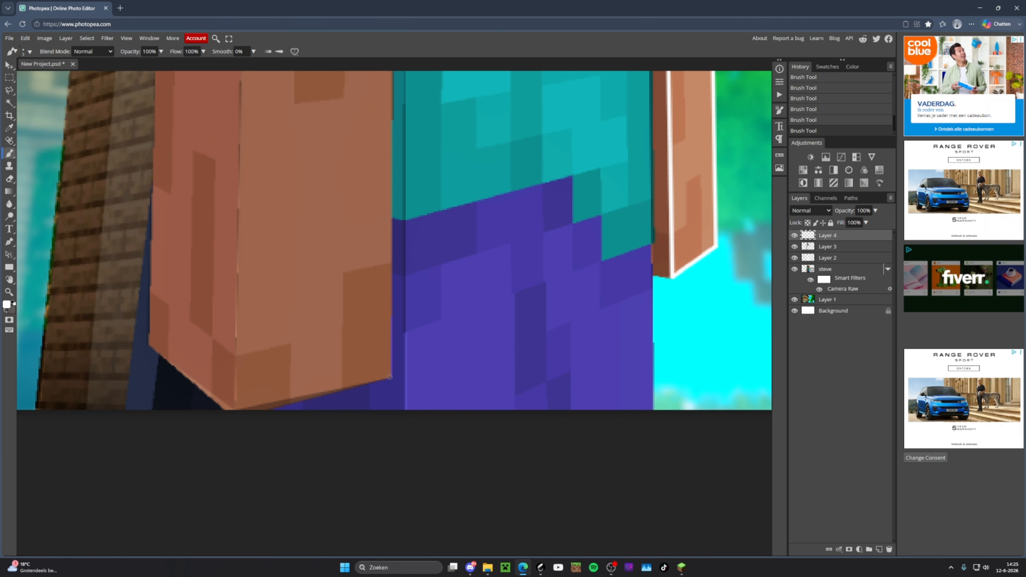
# Outline the near arm in straight white lines along the hand's bottom, up the front corner past the cuff and across the sleeve top
pyautogui.click(391, 377)
pyautogui.keyDown('shift'); pyautogui.click(236, 408); pyautogui.keyUp('shift')
pyautogui.keyDown('shift'); pyautogui.click(290, 251); pyautogui.keyUp('shift')
pyautogui.keyDown('shift'); pyautogui.click(280, 249); pyautogui.keyUp('shift')
pyautogui.keyDown('shift'); pyautogui.click(285, 186); pyautogui.keyUp('shift')
pyautogui.keyDown('shift'); pyautogui.click(304, 173); pyautogui.keyUp('shift')
pyautogui.keyDown('shift'); pyautogui.click(451, 187); pyautogui.keyUp('shift')
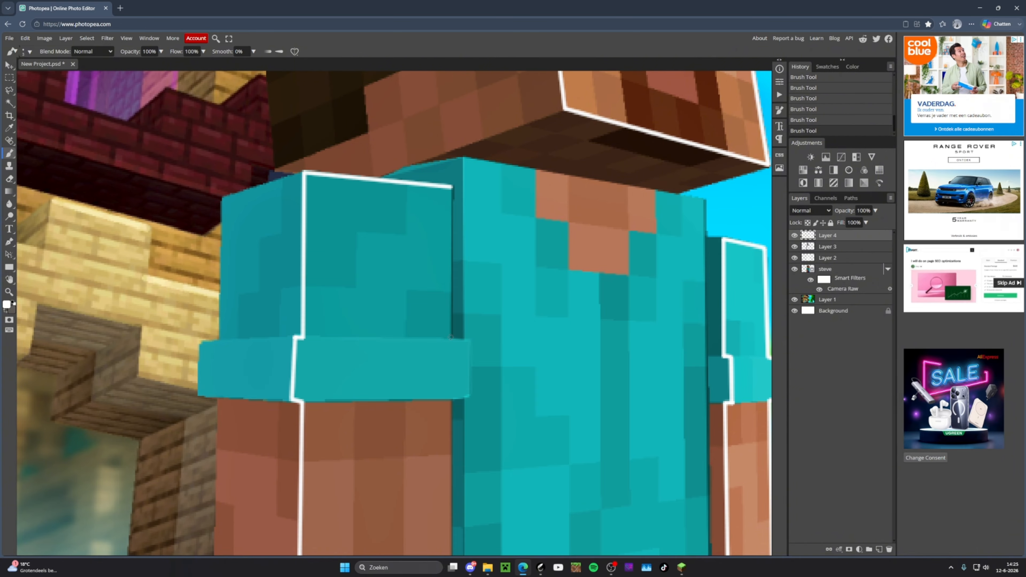
# Complete the near arm's white outline down the torso-side edge of the sleeve, around the cuff and down to the hand
pyautogui.keyDown('shift'); pyautogui.click(452, 340); pyautogui.keyUp('shift')
pyautogui.keyDown('shift'); pyautogui.click(470, 340); pyautogui.keyUp('shift')
pyautogui.scroll(-10, 452, 364)
pyautogui.click(294, 399)
pyautogui.keyDown('shift'); pyautogui.click(451, 368); pyautogui.keyUp('shift')
pyautogui.scroll(10, 451, 364)
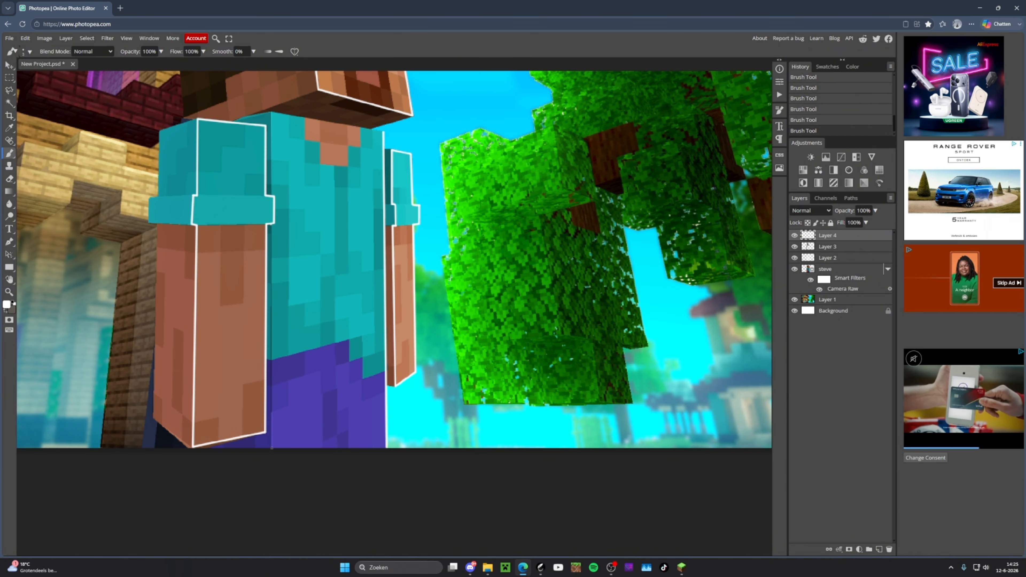
# Paint straight white lines down the near and far vertical edges of the torso and trousers
pyautogui.scroll(3, 296, 283)
pyautogui.click(295, 236)
pyautogui.keyDown('shift'); pyautogui.click(296, 344); pyautogui.keyUp('shift')
pyautogui.click(500, 212)
pyautogui.keyDown('shift'); pyautogui.click(501, 492); pyautogui.keyUp('shift')
# Add straight white lines along the remaining lower side edge and upper back edge of the head
pyautogui.click(397, 493)
pyautogui.keyDown('shift'); pyautogui.click(350, 452); pyautogui.keyUp('shift')
pyautogui.scroll(-2, 439, 437)
pyautogui.scroll(-3, 439, 438)
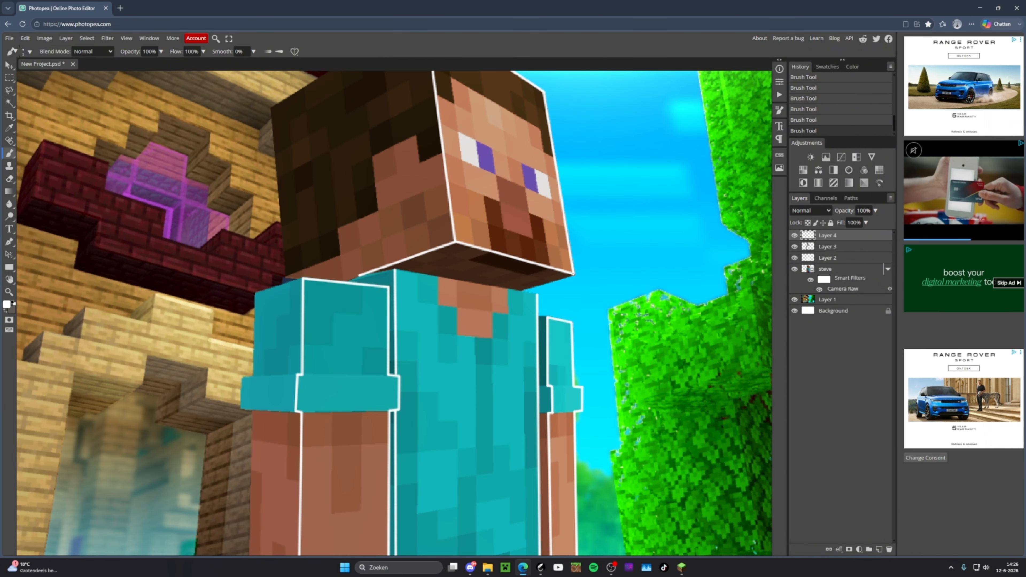
pyautogui.scroll(-2, 456, 329)
pyautogui.moveTo(457, 329); pyautogui.dragTo(435, 300)
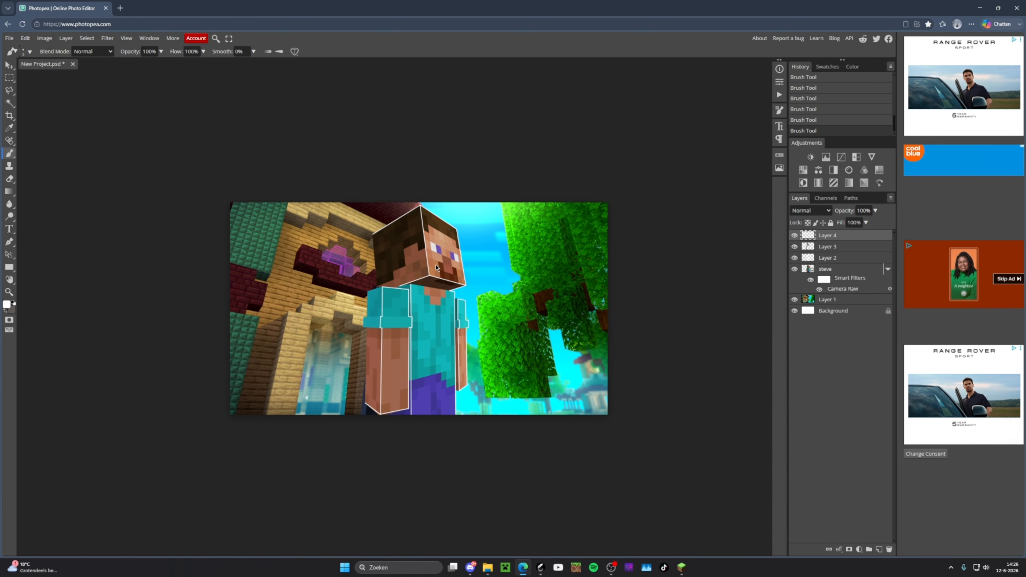
pyautogui.hscroll(-1, 442, 250)
pyautogui.scroll(3, 471, 304)
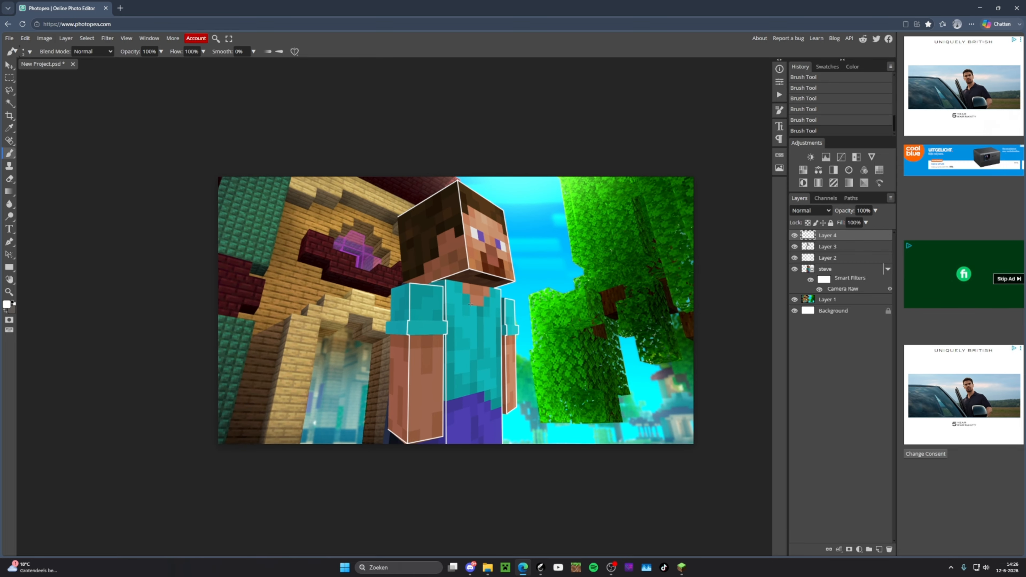
# Set up the eraser with an 11 px size, 0% hardness and 21% opacity
pyautogui.press('e')
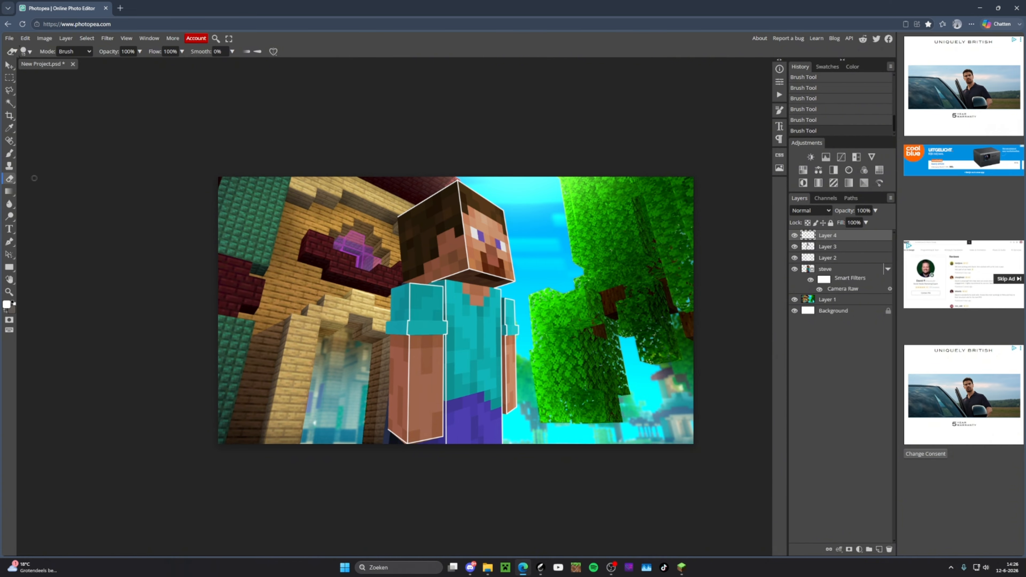
pyautogui.click(24, 51)
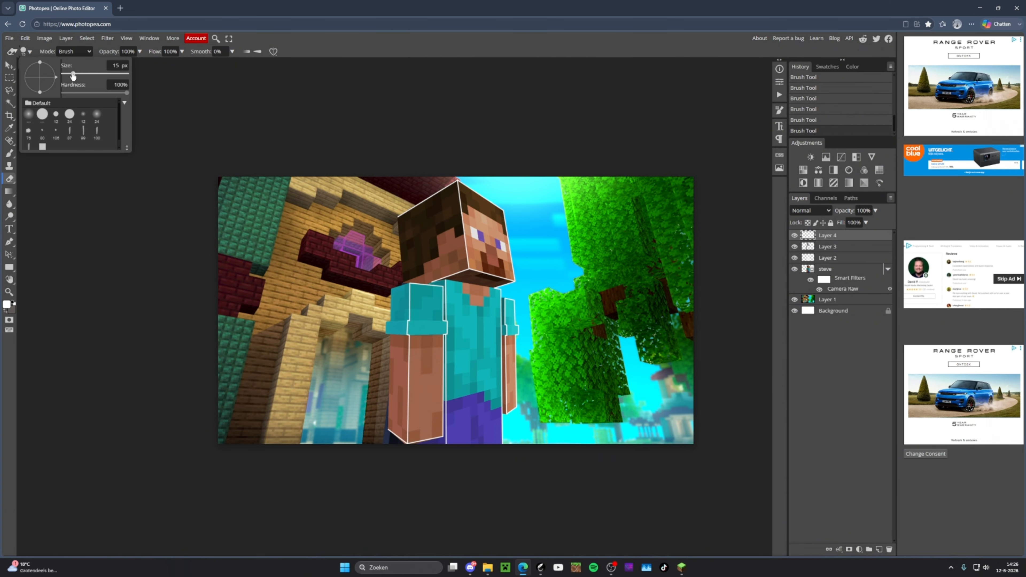
pyautogui.moveTo(72, 76); pyautogui.dragTo(73, 76)
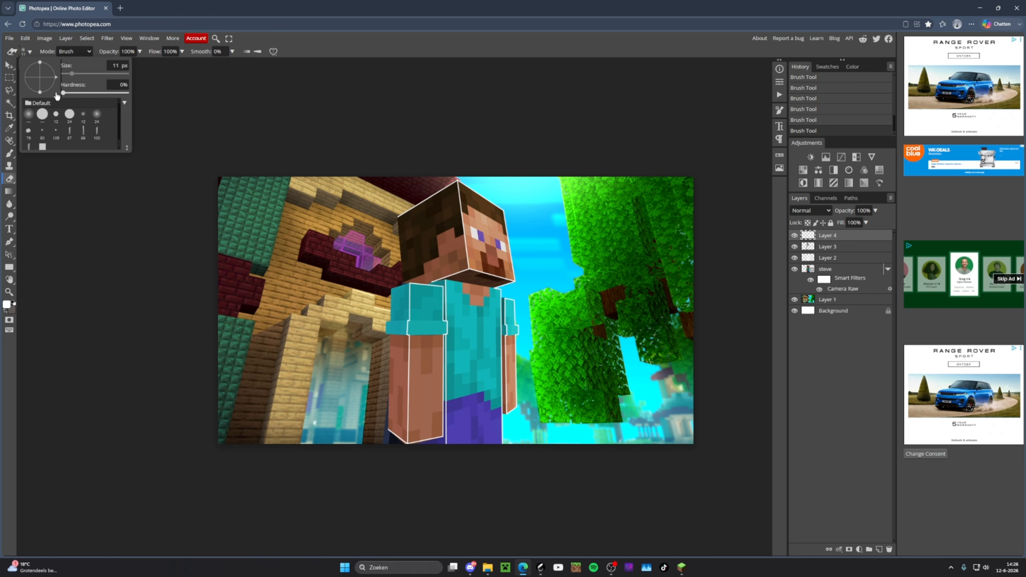
pyautogui.click(138, 54)
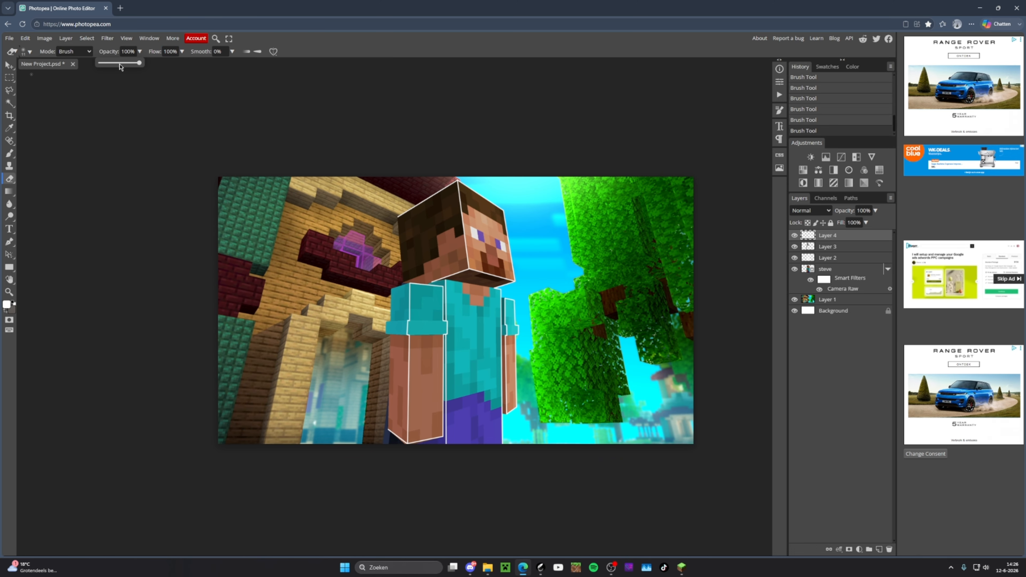
pyautogui.moveTo(115, 66); pyautogui.dragTo(109, 65)
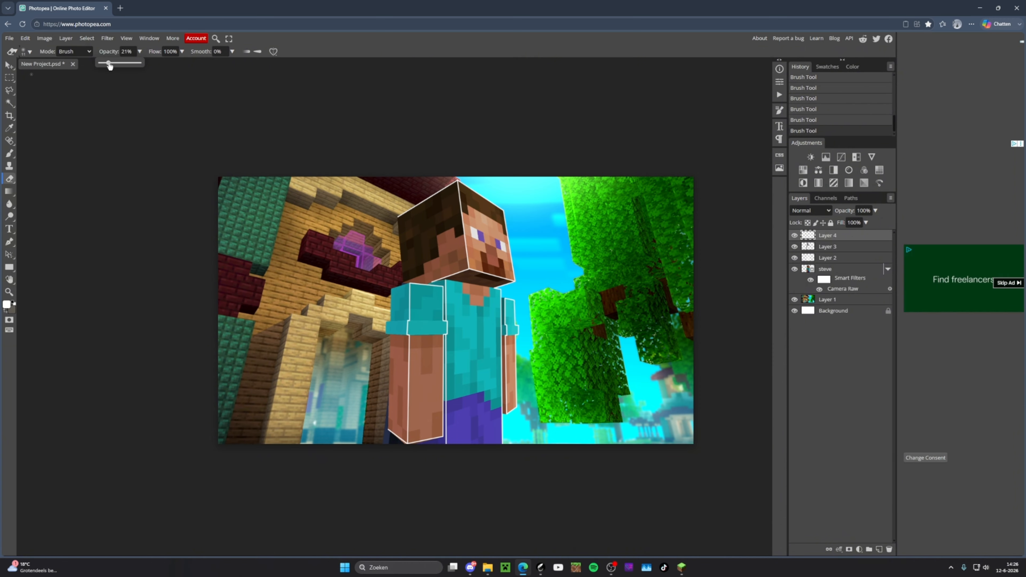
# Fade the white line along the head's upper back edge with repeated soft eraser strokes, from the back corner towards the front
pyautogui.scroll(10, 386, 295)
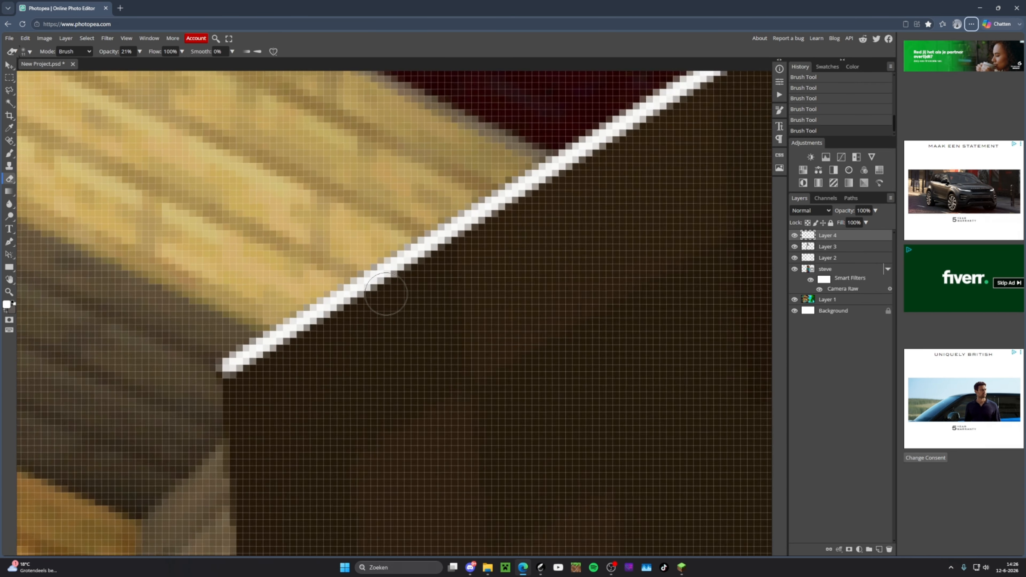
pyautogui.scroll(-6, 386, 295)
pyautogui.moveTo(399, 279); pyautogui.dragTo(338, 314)
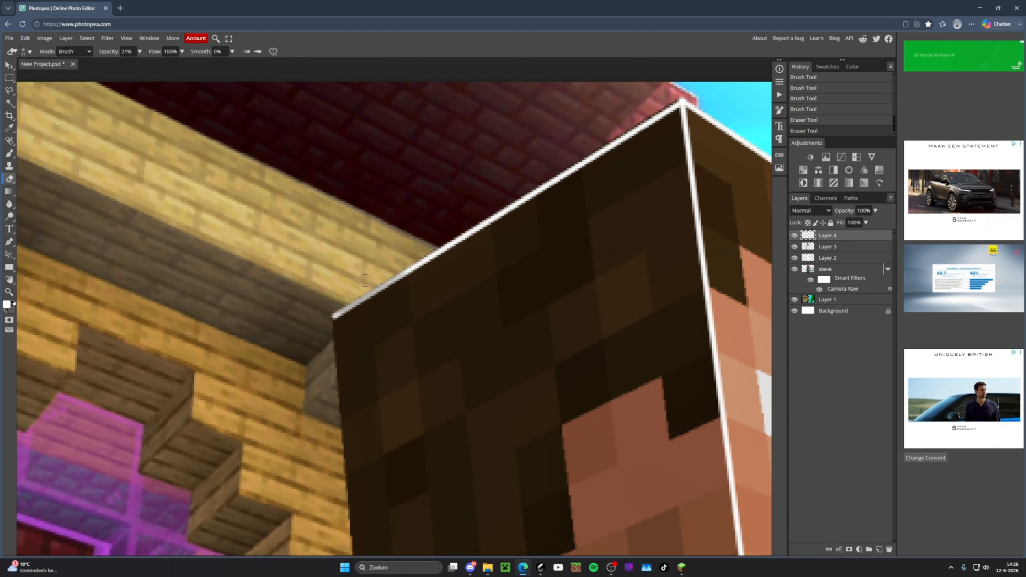
pyautogui.moveTo(365, 280); pyautogui.dragTo(314, 330)
pyautogui.moveTo(376, 284)
pyautogui.mouseDown()
pyautogui.moveTo(340, 320)
pyautogui.moveTo(406, 262)
pyautogui.moveTo(311, 324)
pyautogui.moveTo(388, 289)
pyautogui.moveTo(314, 328)
pyautogui.moveTo(384, 280)
pyautogui.moveTo(331, 318)
pyautogui.moveTo(353, 315)
pyautogui.moveTo(417, 260)
pyautogui.moveTo(325, 325)
pyautogui.mouseUp()
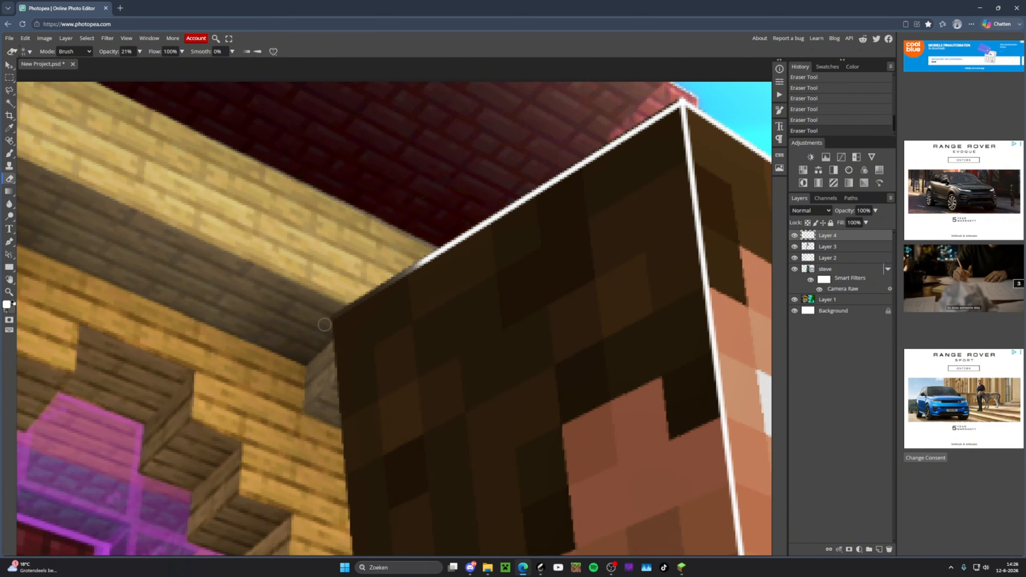
pyautogui.moveTo(405, 272); pyautogui.dragTo(435, 244)
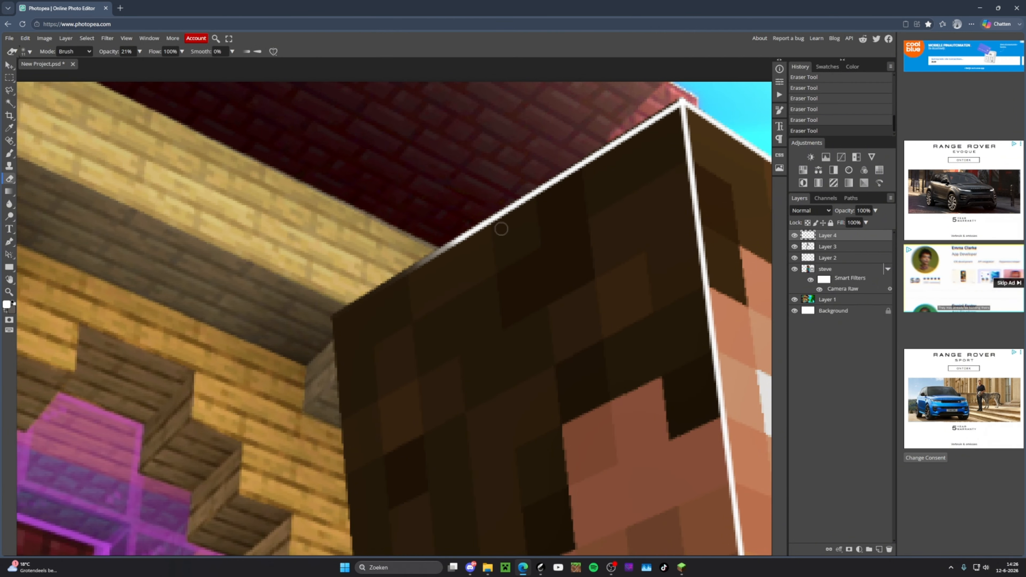
pyautogui.scroll(-5, 369, 281)
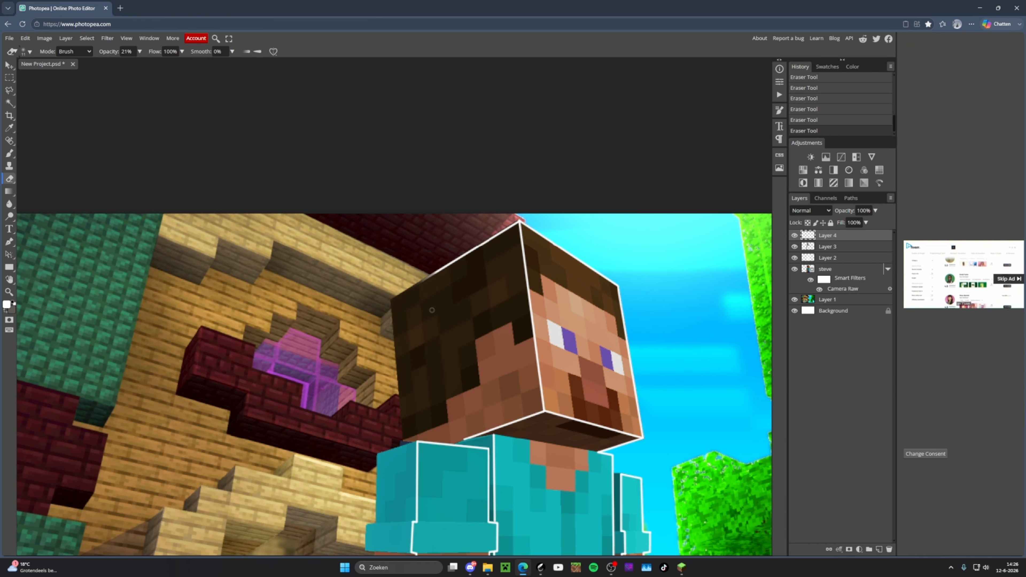
pyautogui.scroll(3, 455, 231)
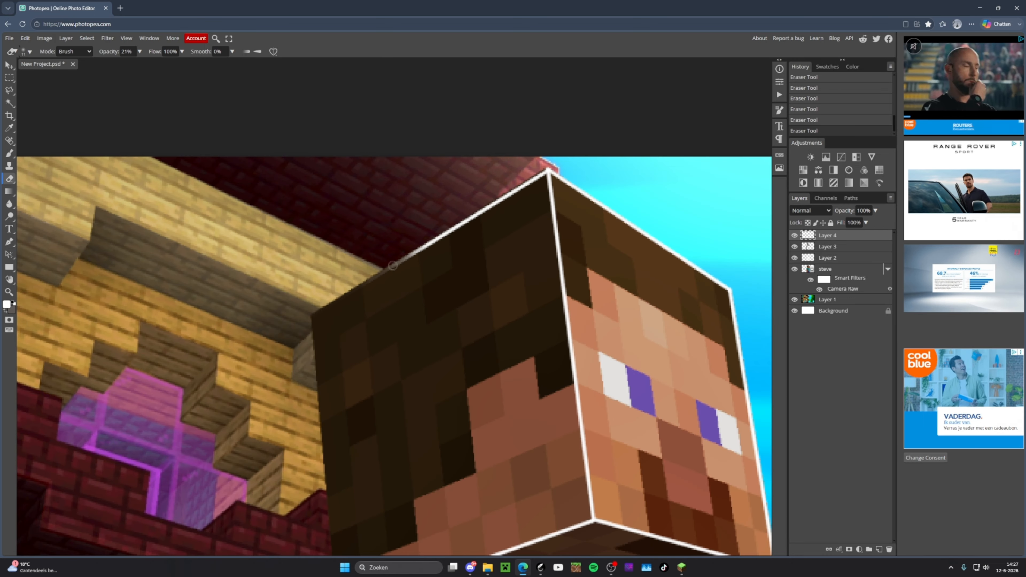
pyautogui.moveTo(408, 258)
pyautogui.mouseDown()
pyautogui.moveTo(515, 195)
pyautogui.moveTo(460, 225)
pyautogui.moveTo(501, 204)
pyautogui.mouseUp()
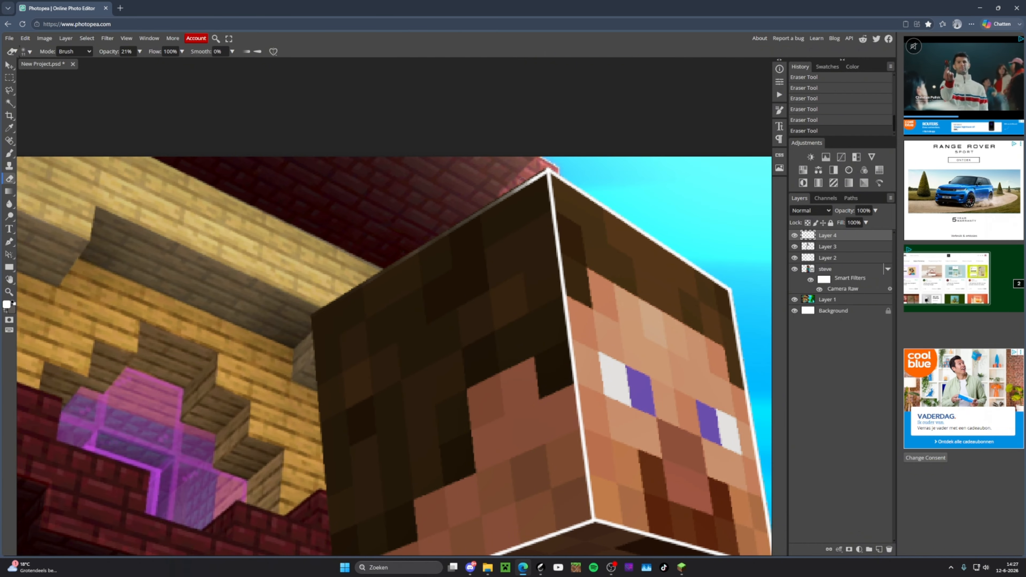
# Fade the white lines along the torso's near edge and the far arm's inner edge with soft eraser strokes
pyautogui.scroll(-3, 501, 206)
pyautogui.scroll(5, 517, 218)
pyautogui.scroll(2, 517, 217)
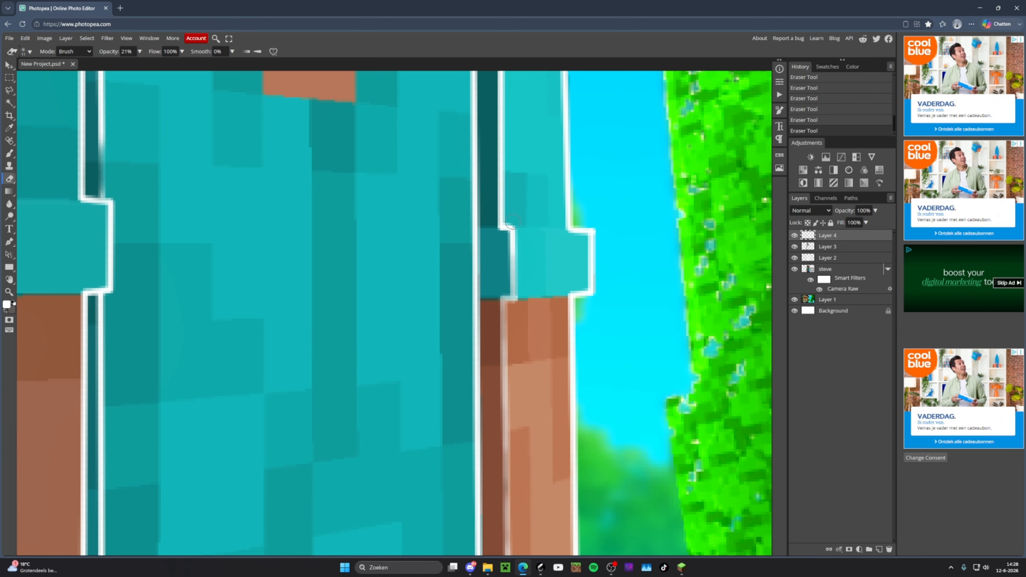
pyautogui.moveTo(497, 158); pyautogui.dragTo(481, 343)
pyautogui.moveTo(481, 269); pyautogui.dragTo(478, 368)
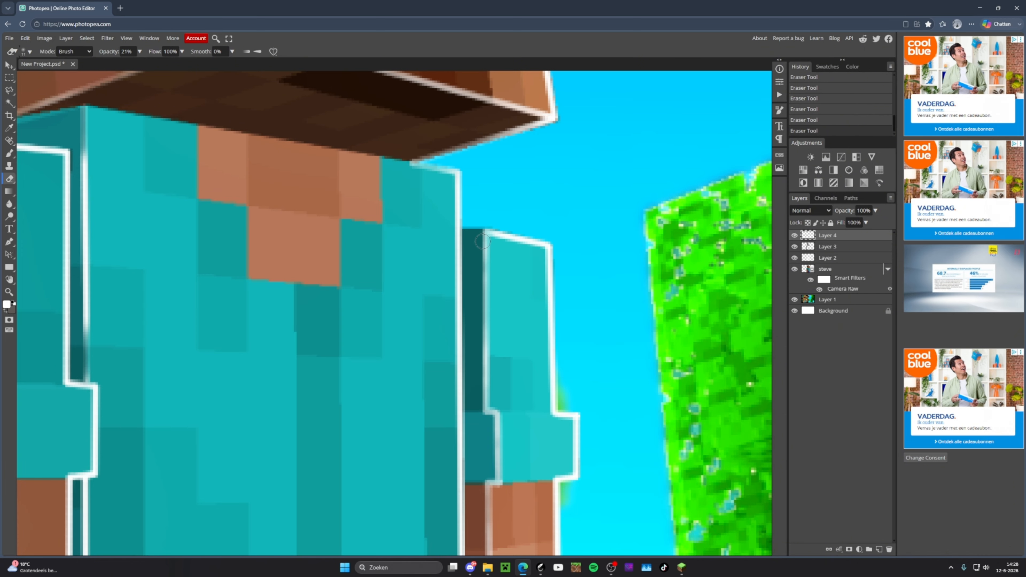
pyautogui.scroll(-8, 479, 303)
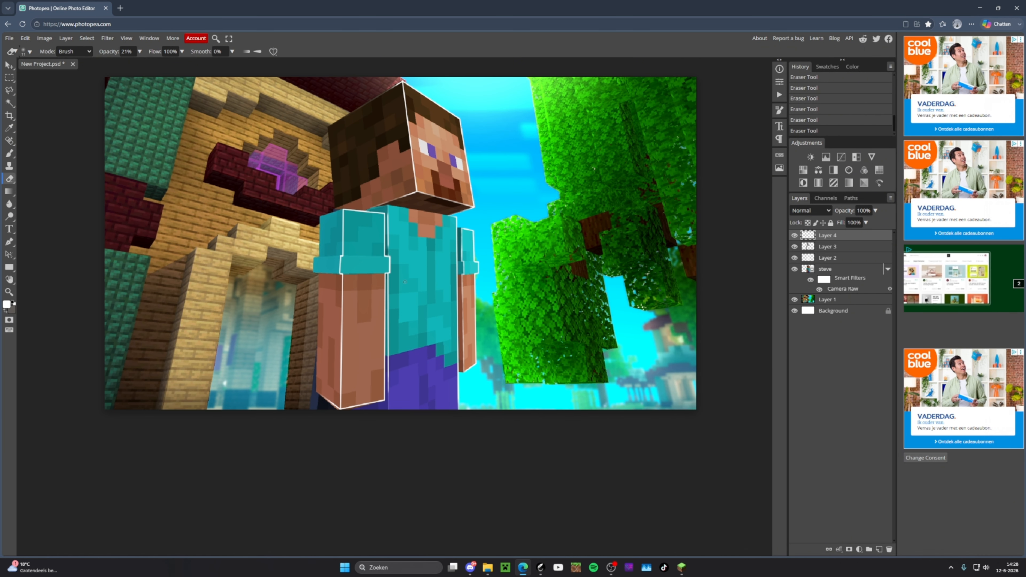
pyautogui.scroll(2, 399, 257)
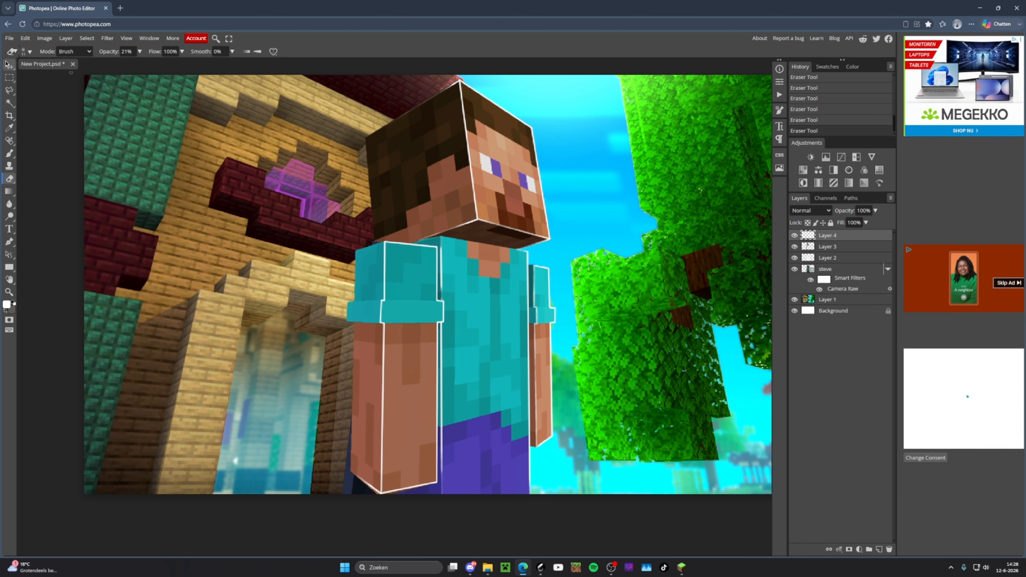
# Create a new layer directly above the steve layer and make it a clipping mask on the character
pyautogui.click(8, 65)
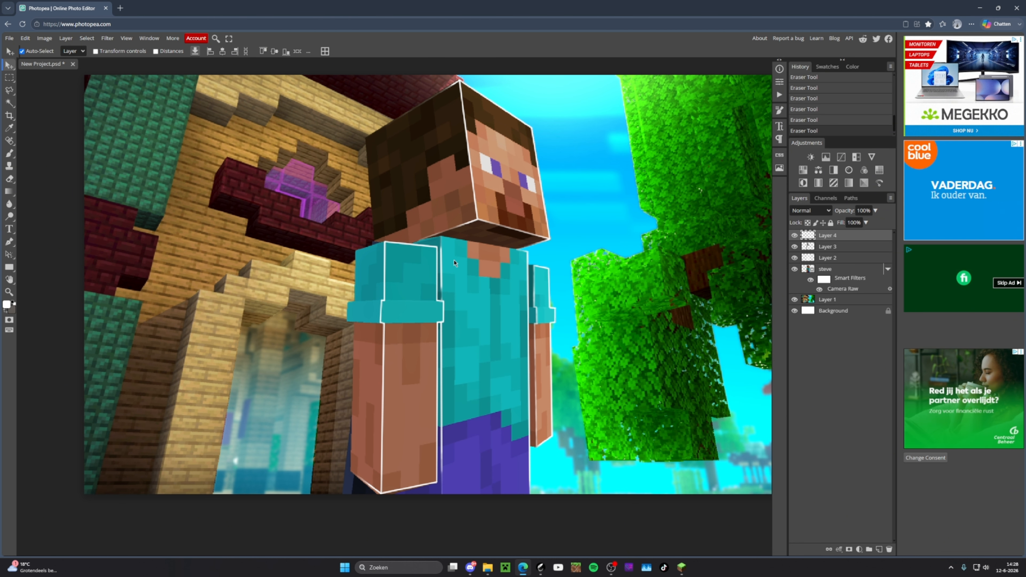
pyautogui.moveTo(529, 216); pyautogui.dragTo(473, 225)
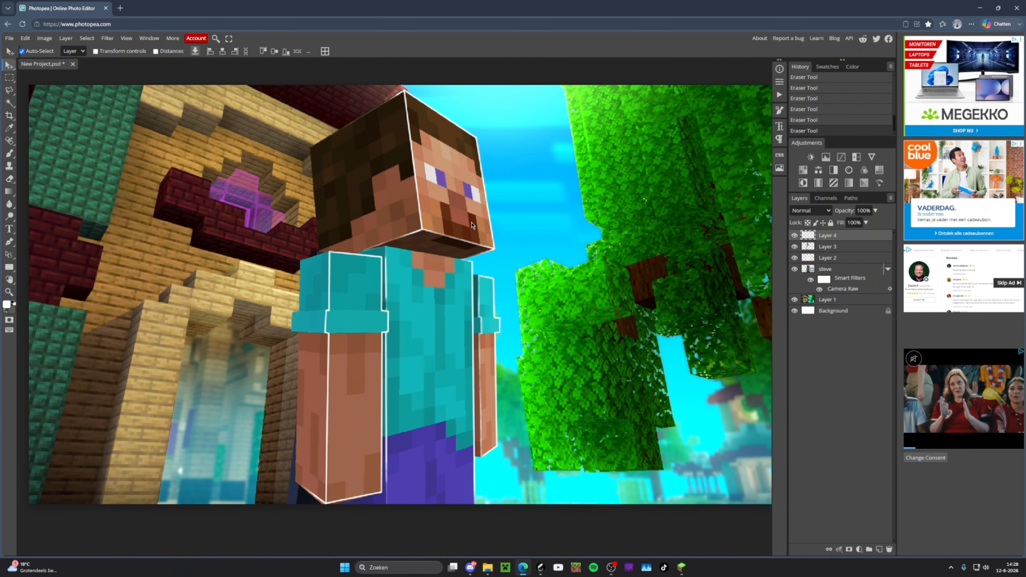
pyautogui.click(834, 272)
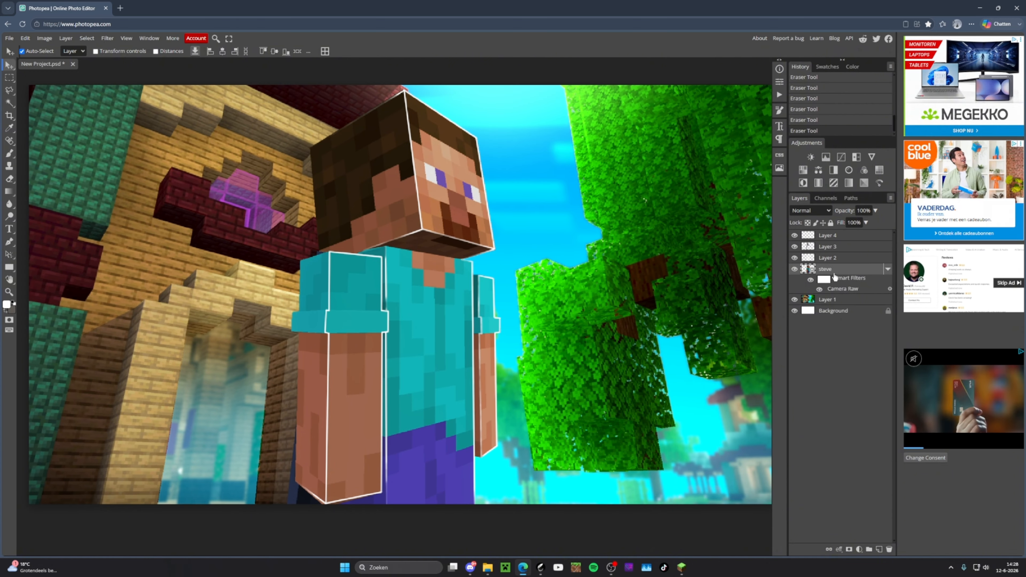
pyautogui.click(879, 550)
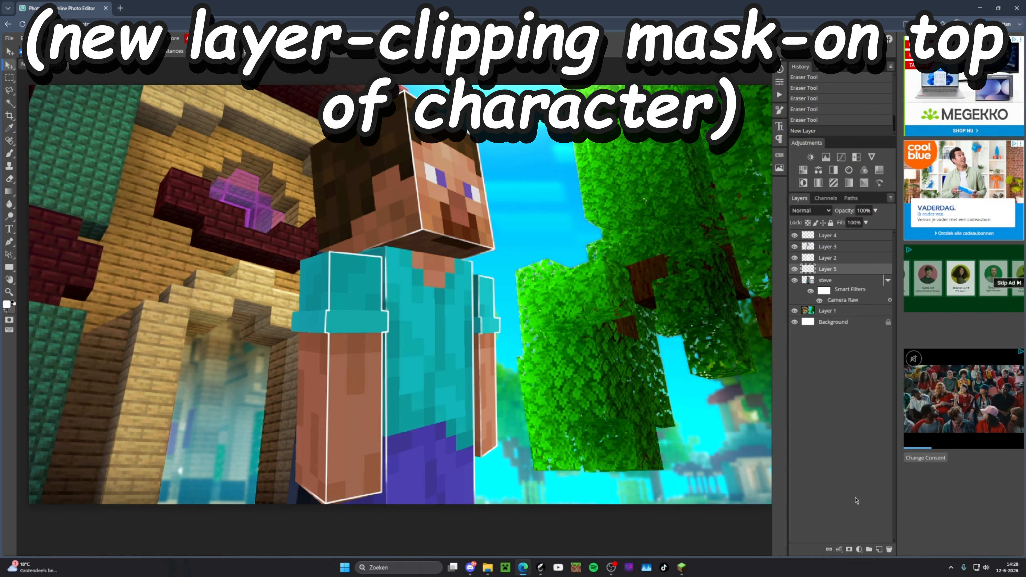
pyautogui.rightClick(827, 269)
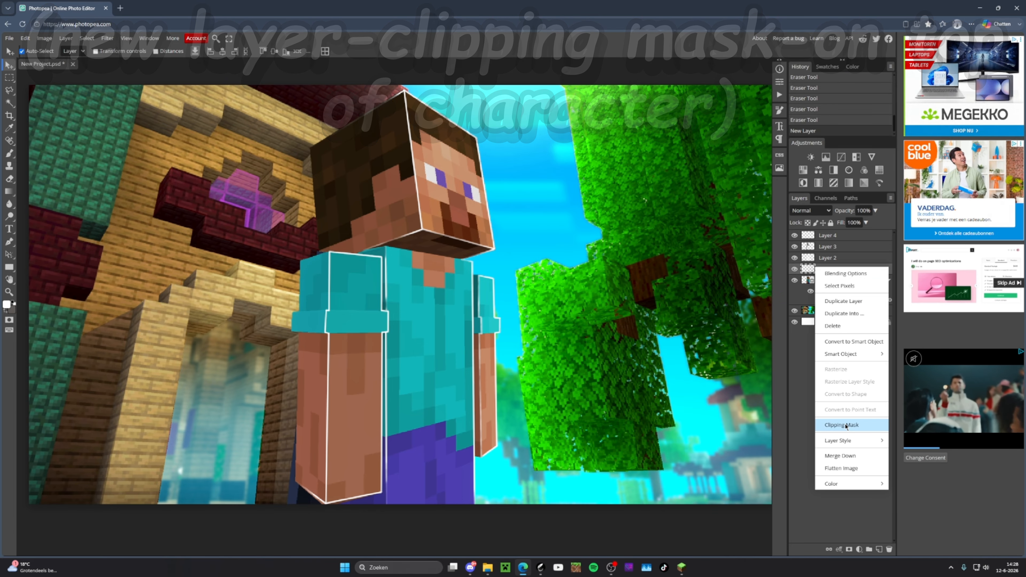
pyautogui.click(842, 423)
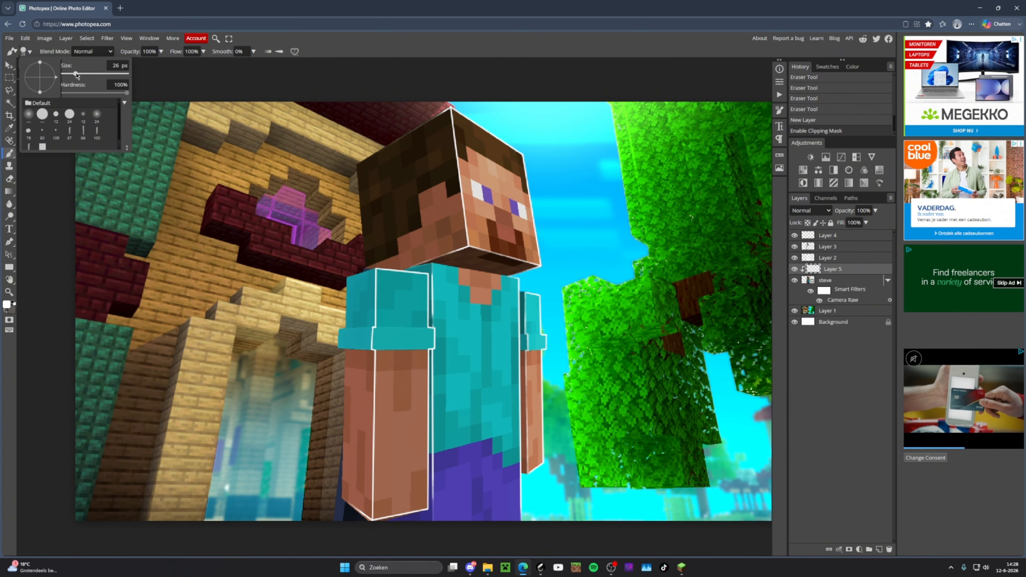
# Set up a soft brush with a 91 px size, low hardness and 20% opacity
pyautogui.click(83, 74)
pyautogui.moveTo(84, 76); pyautogui.dragTo(84, 77)
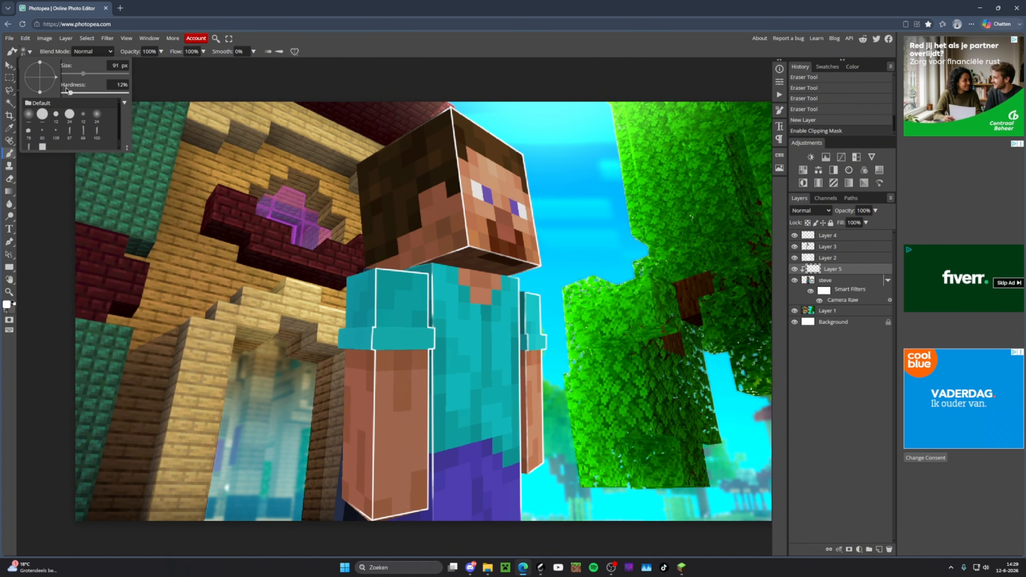
pyautogui.click(161, 51)
pyautogui.moveTo(162, 63); pyautogui.dragTo(136, 67)
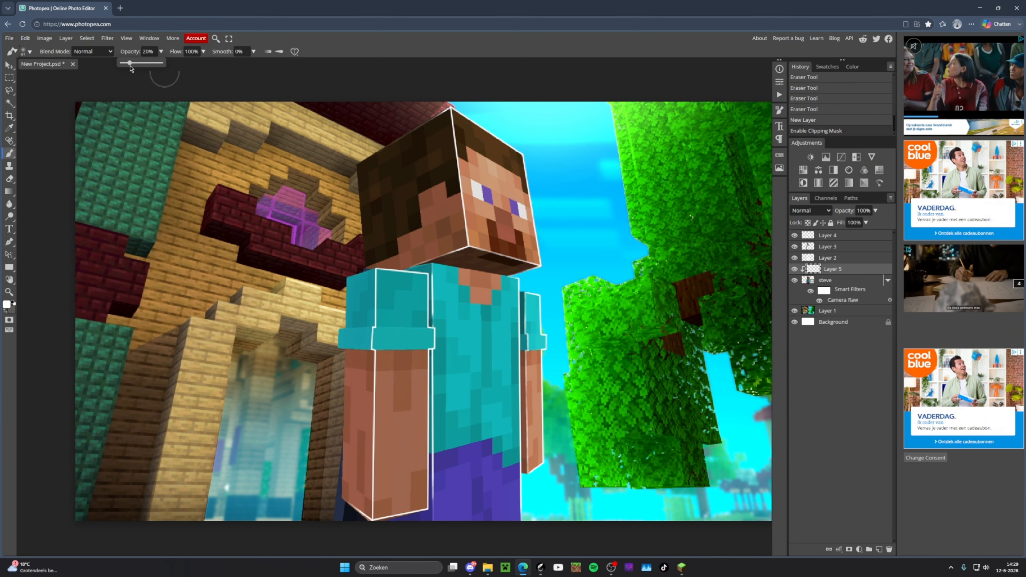
# Try a white stroke across the face, undo it, and brush soft white highlights along the head's upper edges
pyautogui.moveTo(513, 194); pyautogui.dragTo(505, 231)
pyautogui.scroll(-2, 499, 194)
pyautogui.scroll(3, 498, 201)
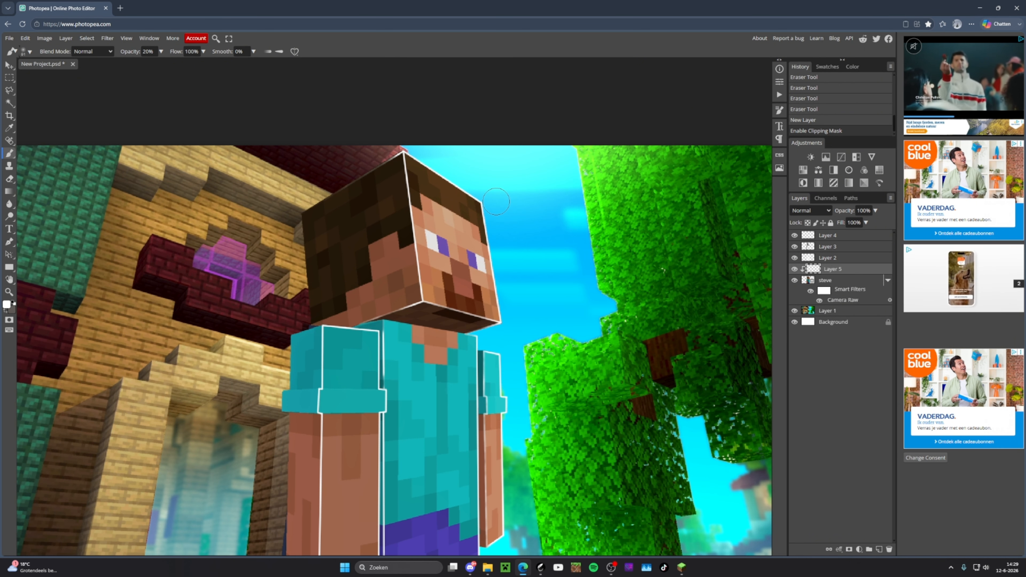
pyautogui.scroll(2, 497, 201)
pyautogui.moveTo(484, 177); pyautogui.dragTo(482, 170)
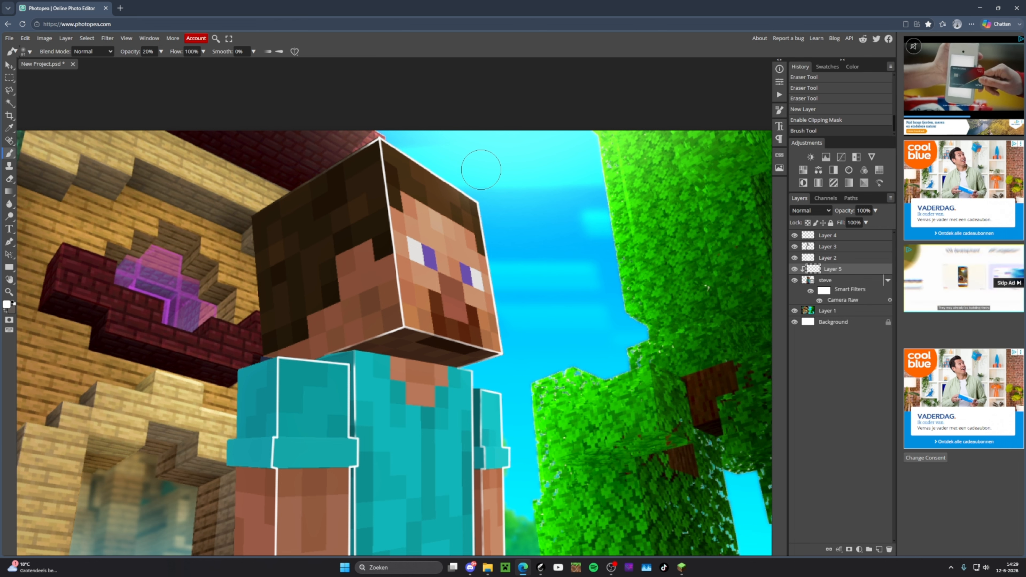
pyautogui.moveTo(473, 235)
pyautogui.mouseDown()
pyautogui.moveTo(444, 243)
pyautogui.moveTo(425, 283)
pyautogui.moveTo(445, 311)
pyautogui.mouseUp()
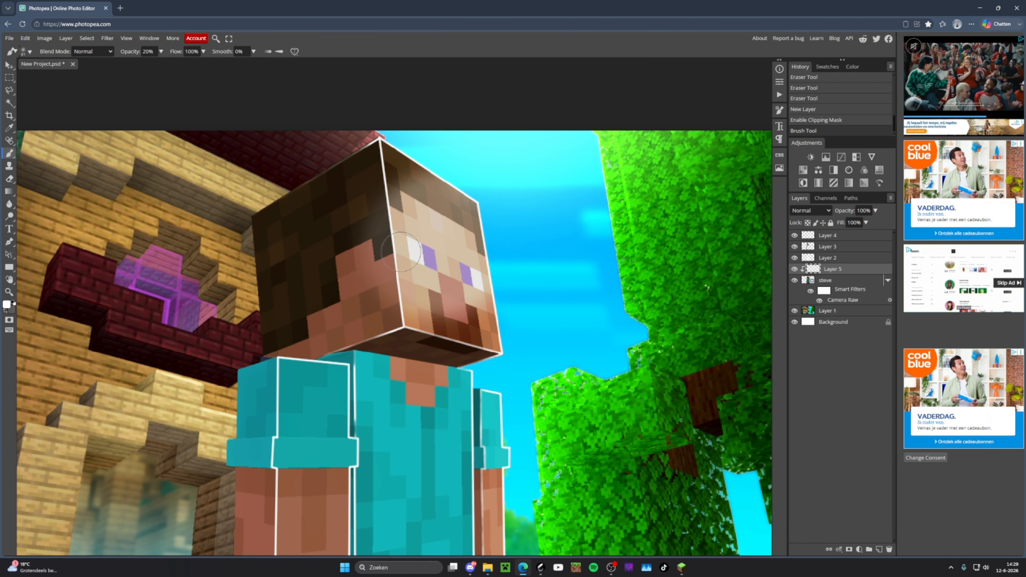
pyautogui.hotkey('ctrl', 'z')
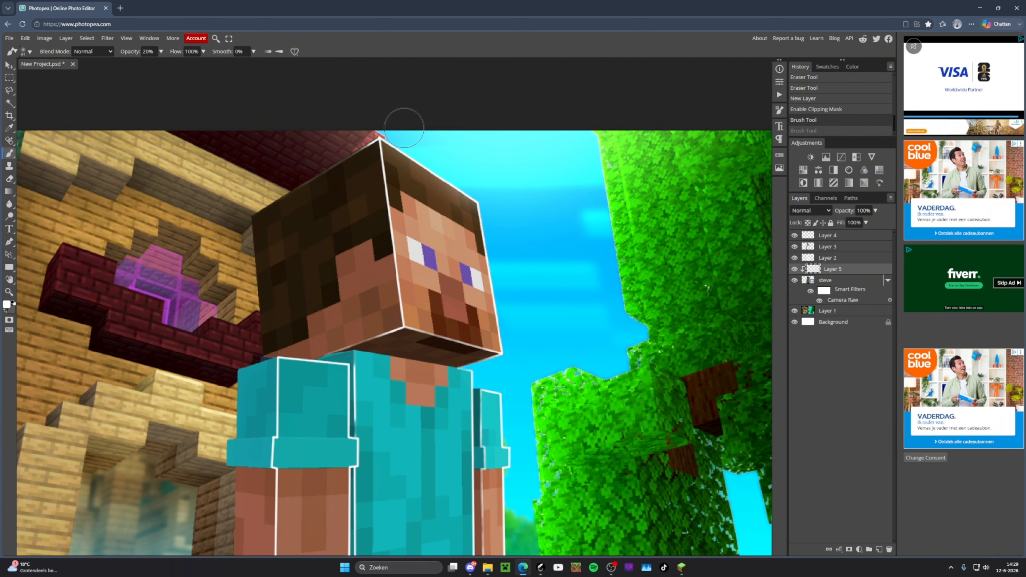
pyautogui.click(387, 121)
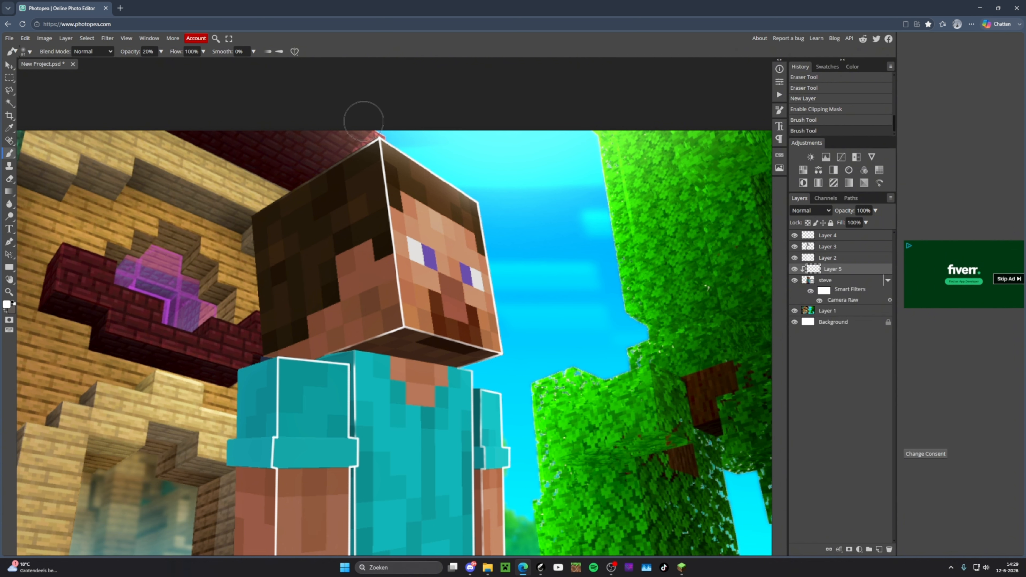
pyautogui.moveTo(364, 121); pyautogui.dragTo(302, 148)
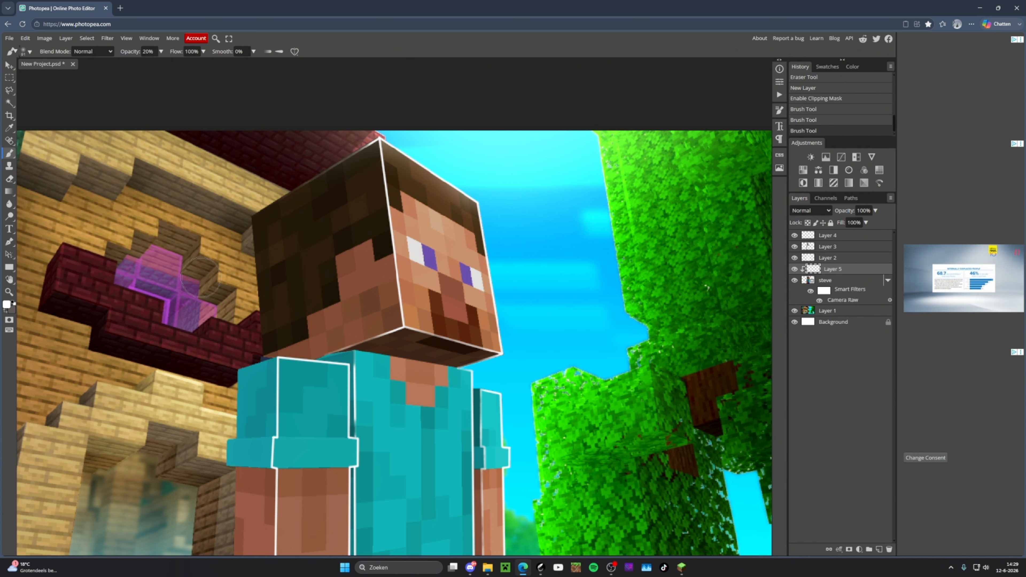
# Change the brush colour to light cyan 54ffff and brush a soft highlight along the head's upper front edge
pyautogui.click(6, 304)
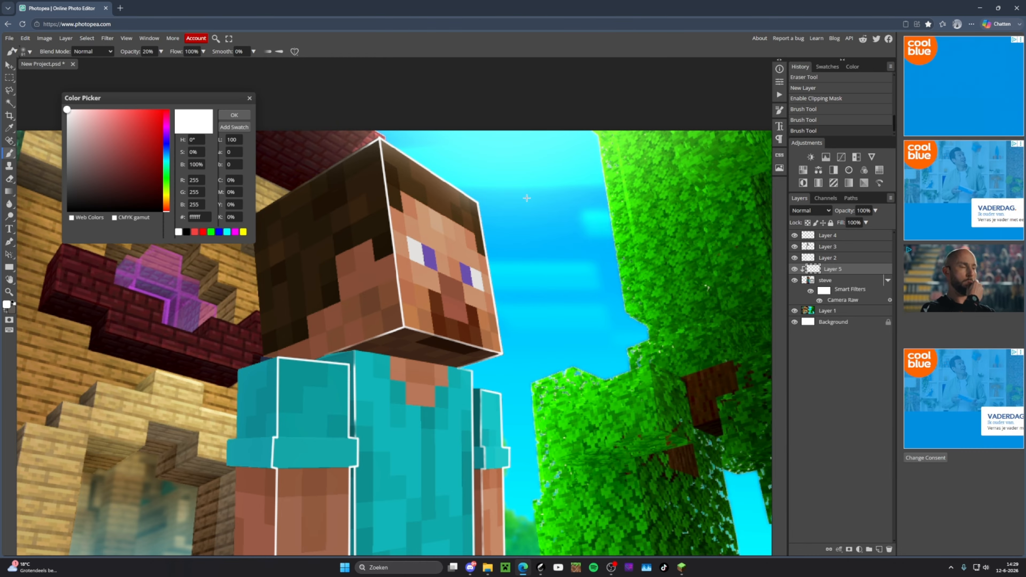
pyautogui.click(166, 161)
pyautogui.click(131, 109)
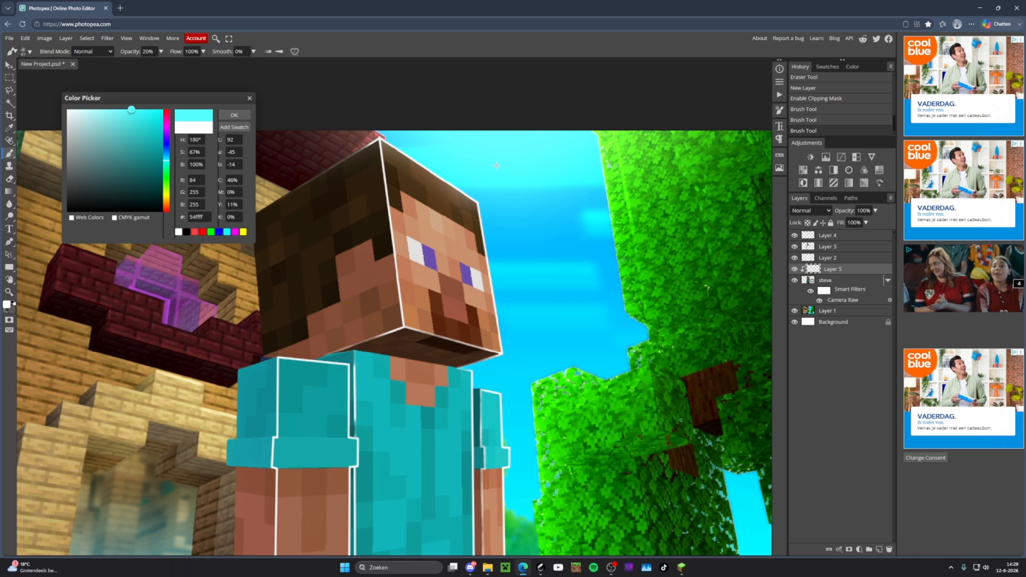
pyautogui.click(235, 115)
pyautogui.moveTo(421, 134); pyautogui.dragTo(461, 167)
pyautogui.scroll(-2, 522, 197)
pyautogui.scroll(2, 501, 219)
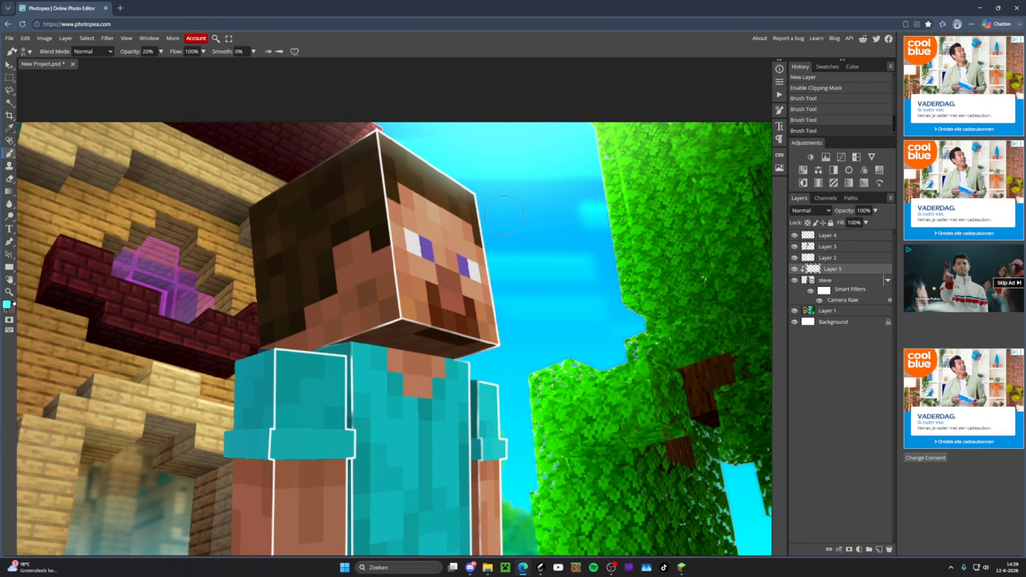
# Brush soft pale highlights down the face's outer edge, the far arm and the trousers' edges
pyautogui.click(504, 305)
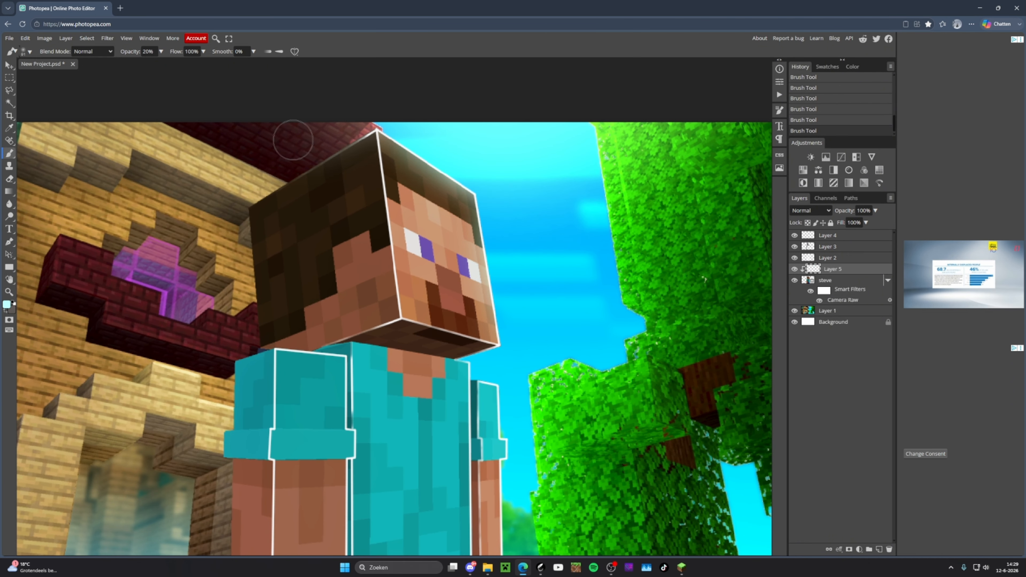
pyautogui.moveTo(501, 239); pyautogui.dragTo(462, 149)
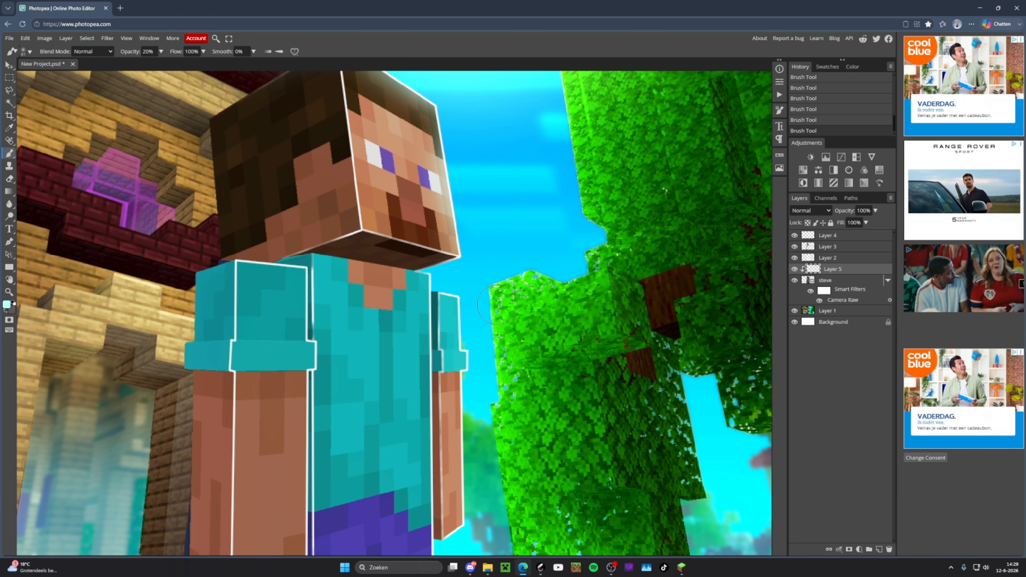
pyautogui.scroll(-5, 437, 340)
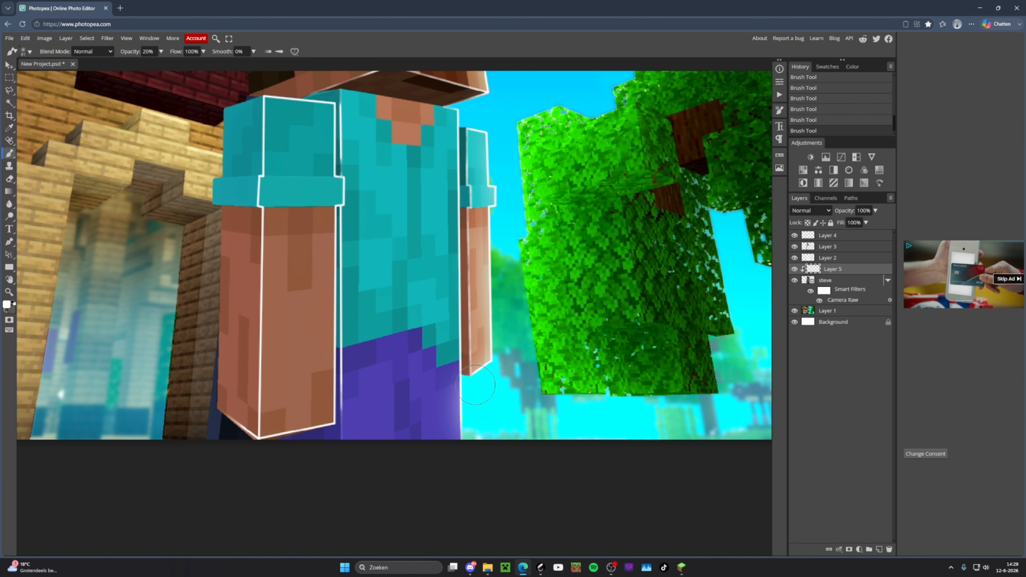
# Lasso the front face of the torso and trousers, following the far side edge and the neckline
pyautogui.press('l')
pyautogui.scroll(3, 436, 115)
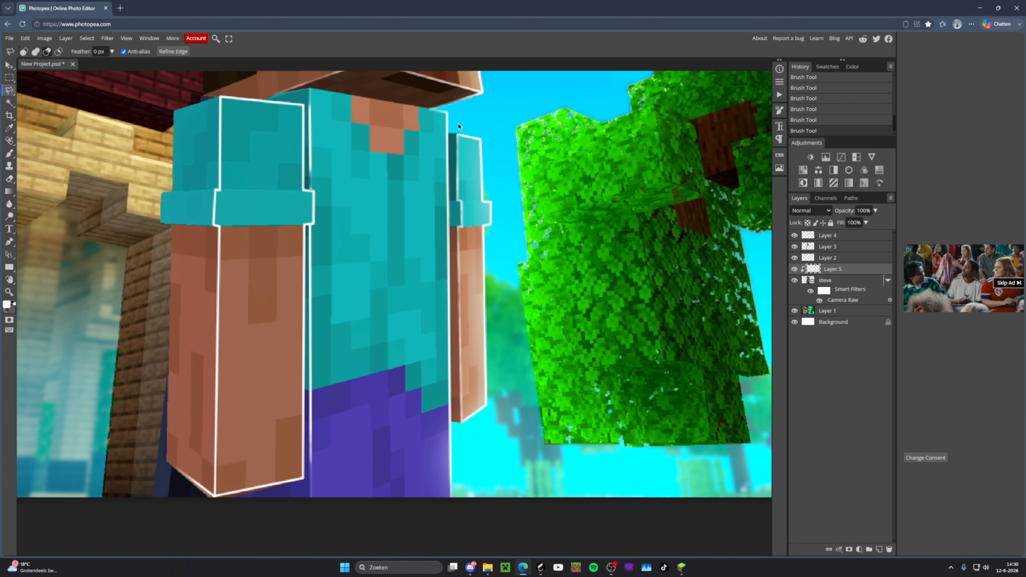
pyautogui.scroll(2, 436, 115)
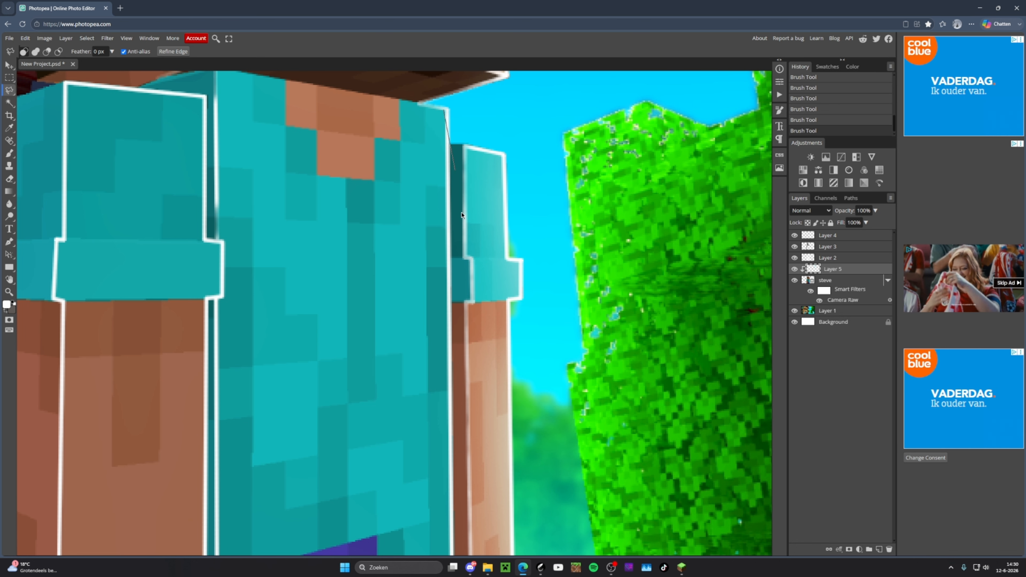
pyautogui.scroll(-5, 449, 283)
pyautogui.moveTo(452, 483)
pyautogui.mouseDown()
pyautogui.moveTo(197, 467)
pyautogui.moveTo(213, 481)
pyautogui.mouseUp()
pyautogui.moveTo(270, 230); pyautogui.dragTo(288, 331)
pyautogui.scroll(4, 288, 331)
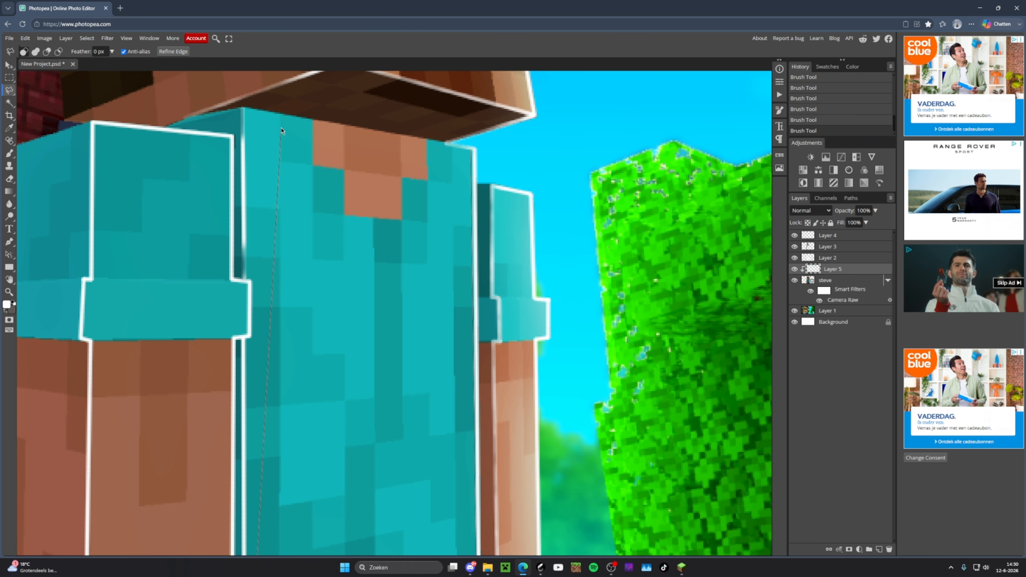
pyautogui.moveTo(472, 152); pyautogui.dragTo(473, 150)
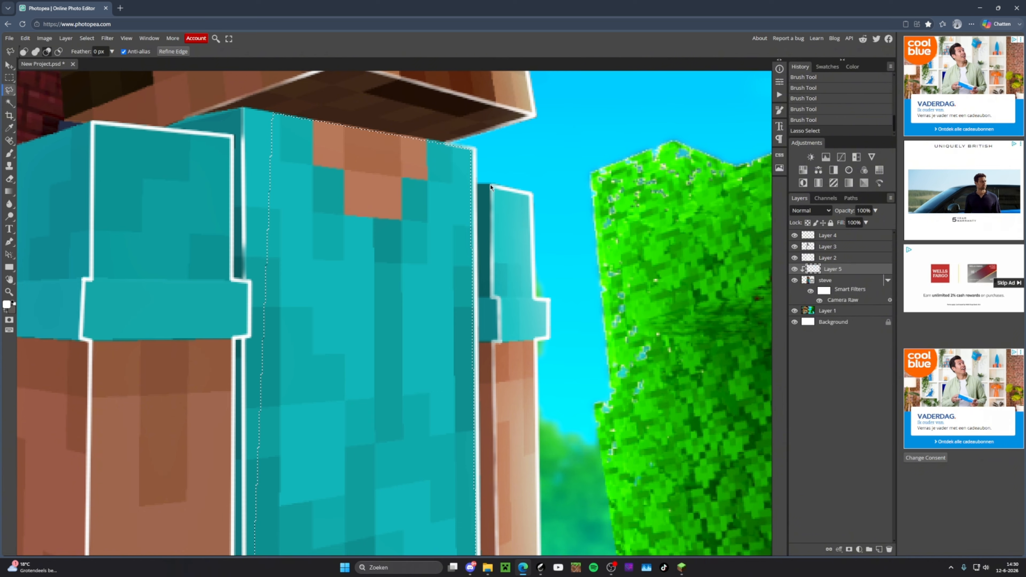
# Brush a soft white glow down the far edge of the torso and trousers inside the selection
pyautogui.scroll(-2, 484, 174)
pyautogui.press('b')
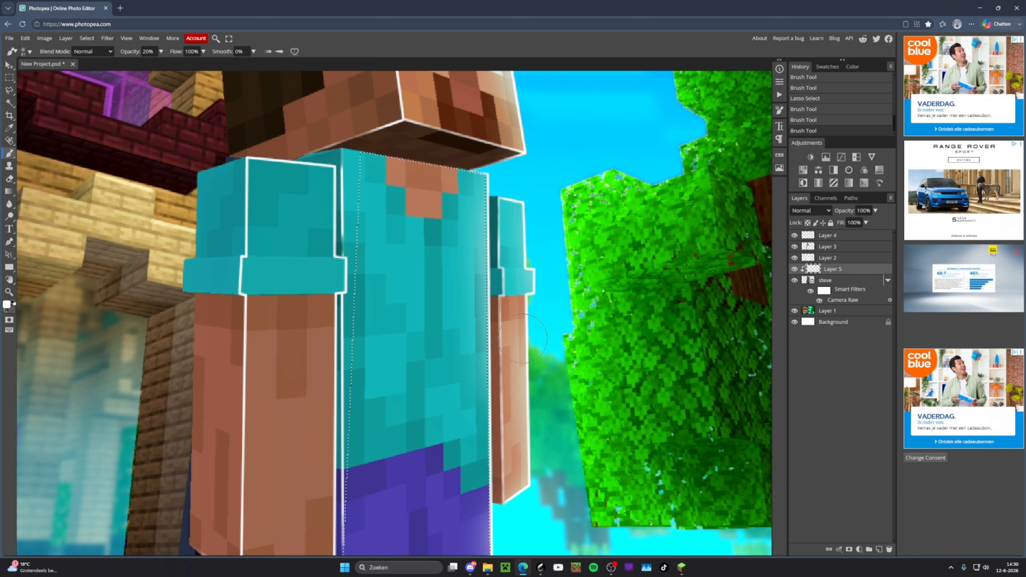
pyautogui.scroll(2, 516, 359)
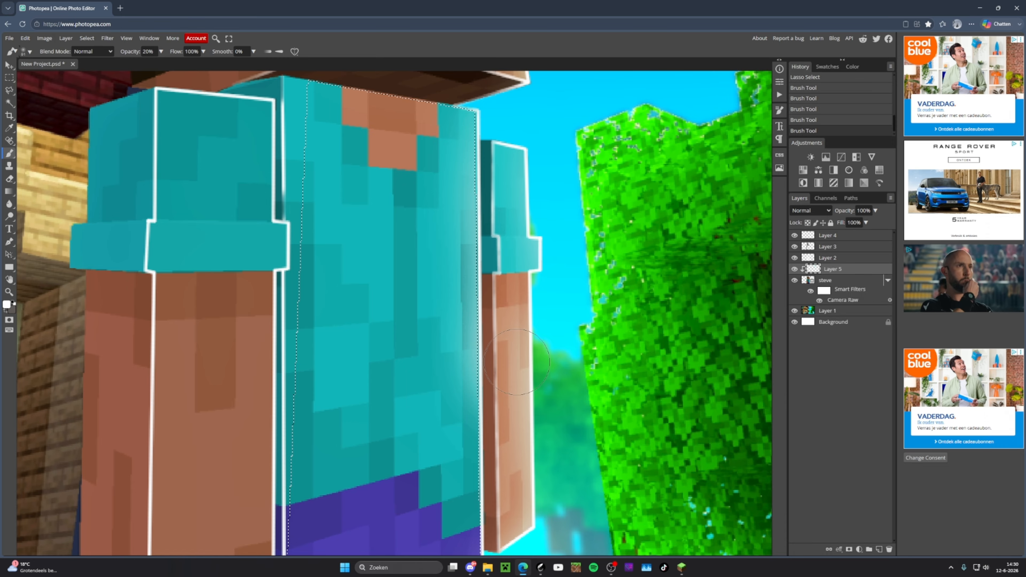
pyautogui.moveTo(508, 398); pyautogui.dragTo(514, 449)
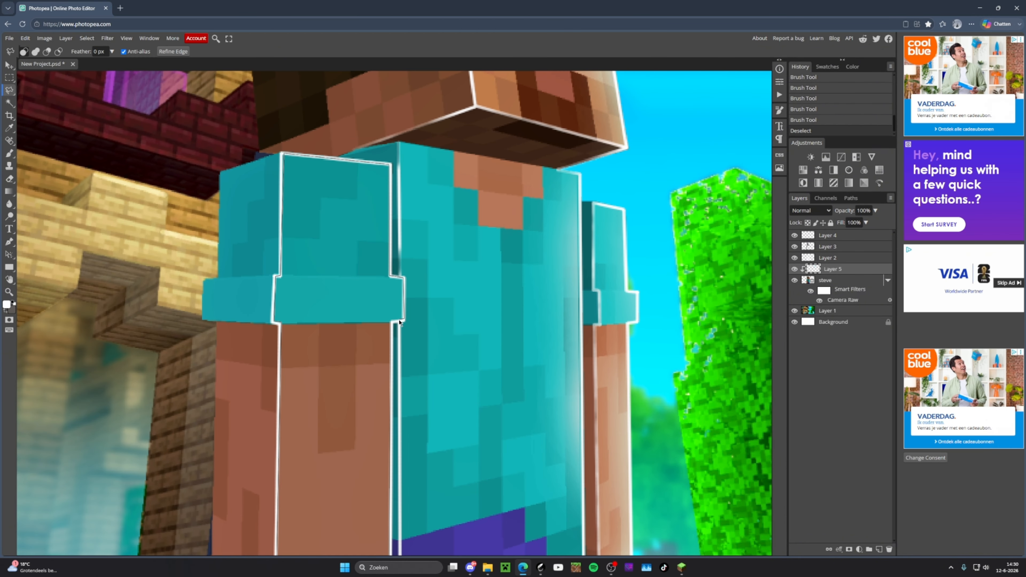
# Select the near arm's front face along its white outline and brush a soft white highlight down its inner edge
pyautogui.scroll(-2, 428, 502)
pyautogui.moveTo(428, 503); pyautogui.dragTo(429, 342)
pyautogui.moveTo(404, 374)
pyautogui.mouseDown()
pyautogui.moveTo(398, 398)
pyautogui.moveTo(413, 223)
pyautogui.mouseUp()
pyautogui.moveTo(413, 202); pyautogui.dragTo(412, 348)
pyautogui.moveTo(435, 170); pyautogui.dragTo(425, 349)
pyautogui.moveTo(415, 258); pyautogui.dragTo(420, 326)
pyautogui.moveTo(482, 257)
pyautogui.mouseDown()
pyautogui.moveTo(436, 287)
pyautogui.moveTo(335, 258)
pyautogui.moveTo(431, 250)
pyautogui.mouseUp()
# Lasso the lower part of the face, brush a soft white highlight along its bottom edge and deselect
pyautogui.scroll(3, 470, 275)
pyautogui.press('l')
pyautogui.click(493, 292)
pyautogui.click(331, 248)
pyautogui.click(315, 127)
pyautogui.click(473, 169)
pyautogui.click(493, 292)
pyautogui.press('b')
pyautogui.hotkey('ctrl', 'd')
# Duplicate the highlight layer Layer 5 and set the lower original to the Overlay blend mode
pyautogui.press('m')
pyautogui.scroll(-3, 388, 283)
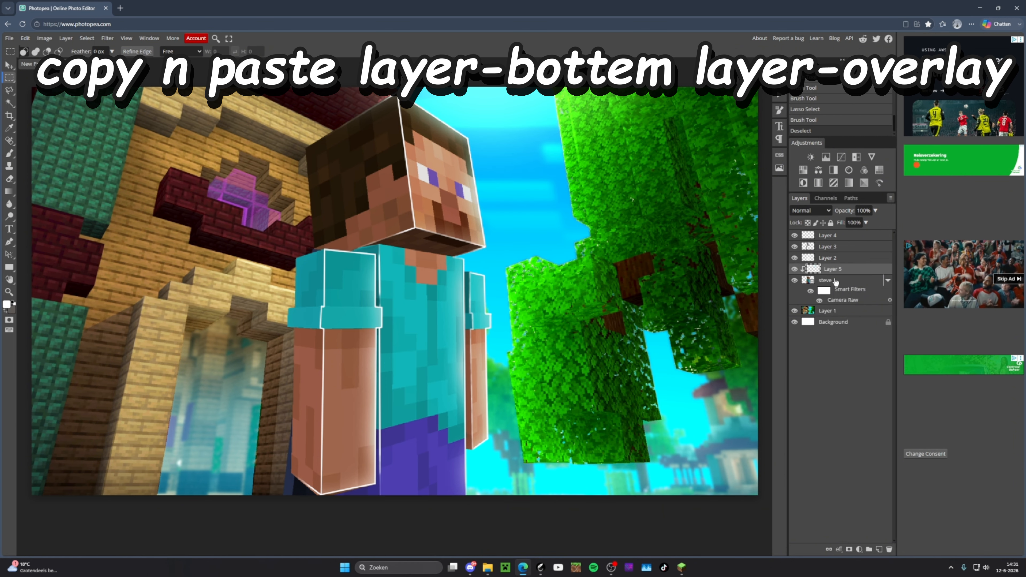
pyautogui.hotkey('ctrl', 'j')
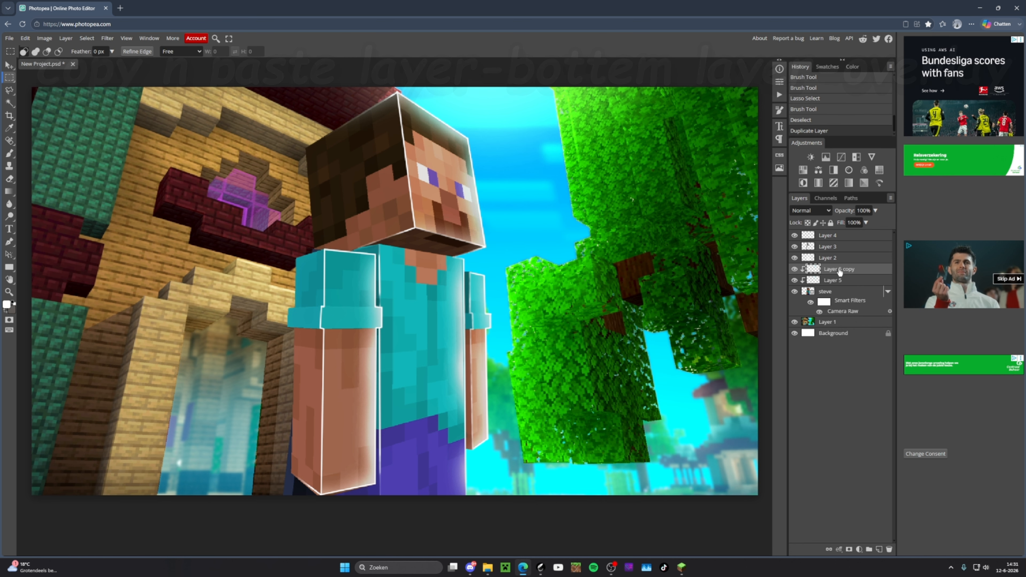
pyautogui.click(810, 210)
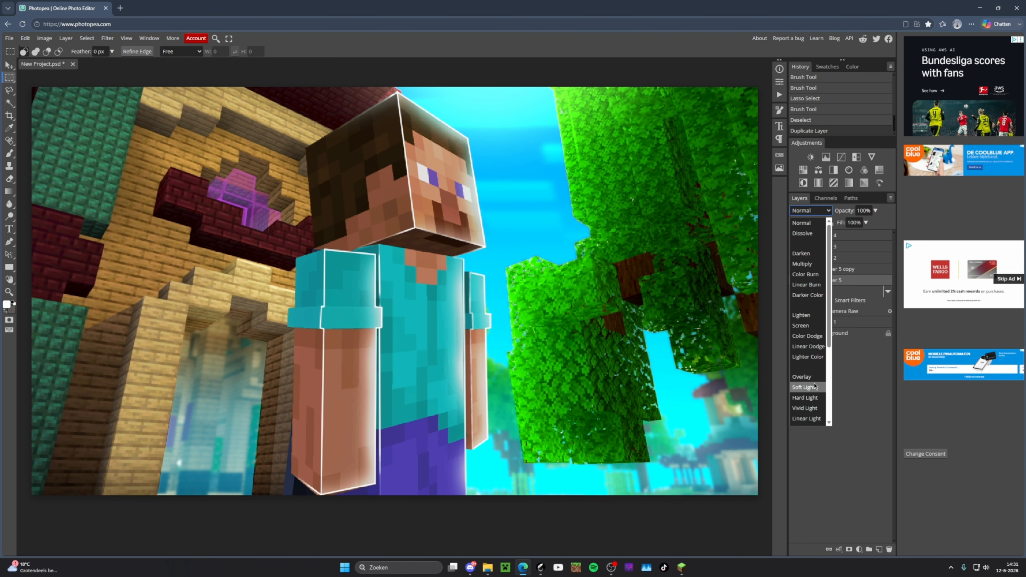
pyautogui.click(806, 377)
pyautogui.moveTo(692, 299); pyautogui.dragTo(674, 300)
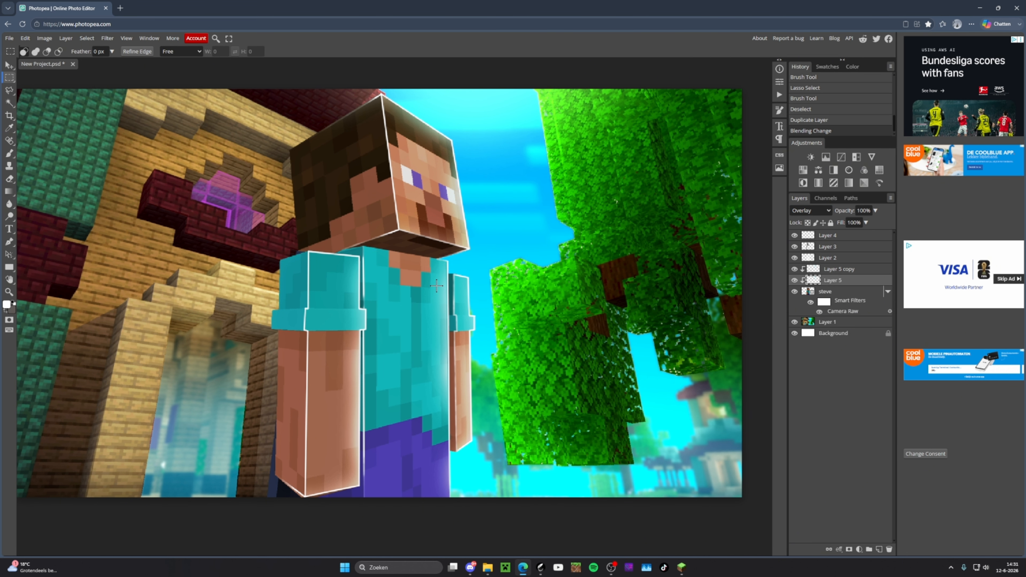
pyautogui.doubleClick(840, 273)
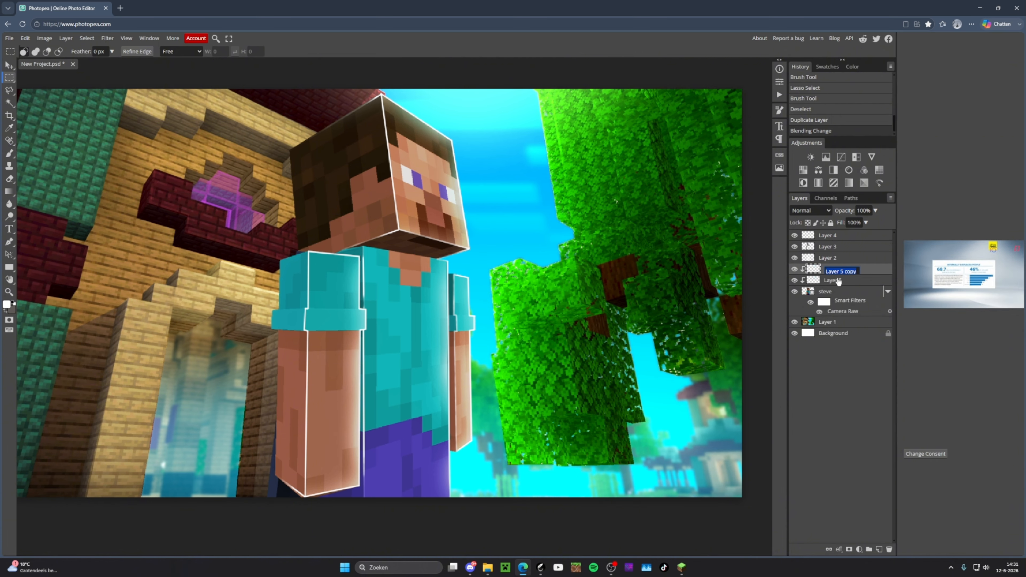
pyautogui.click(839, 280)
pyautogui.moveTo(489, 232); pyautogui.dragTo(509, 239)
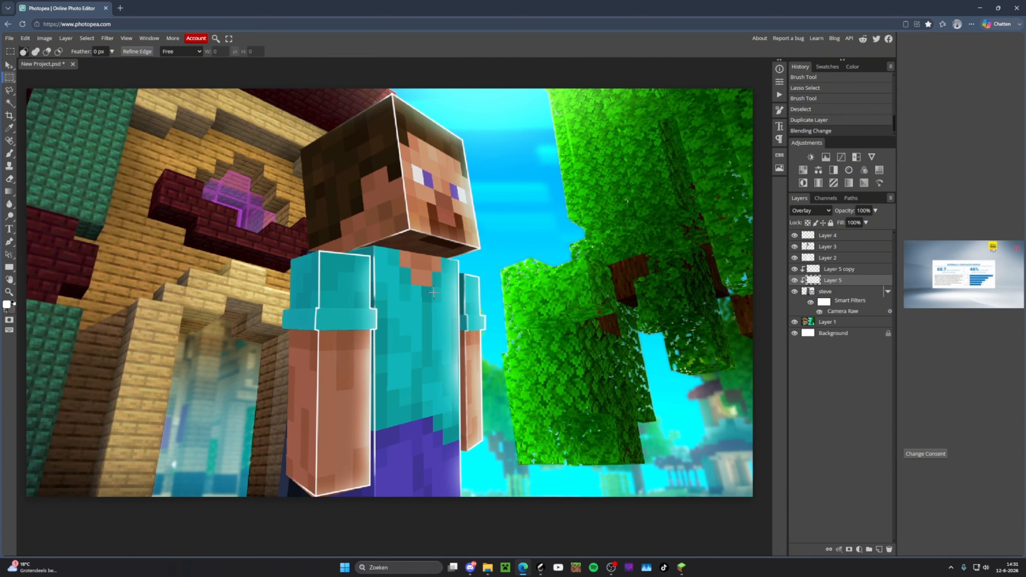
pyautogui.moveTo(471, 342); pyautogui.dragTo(521, 328)
pyautogui.click(841, 294)
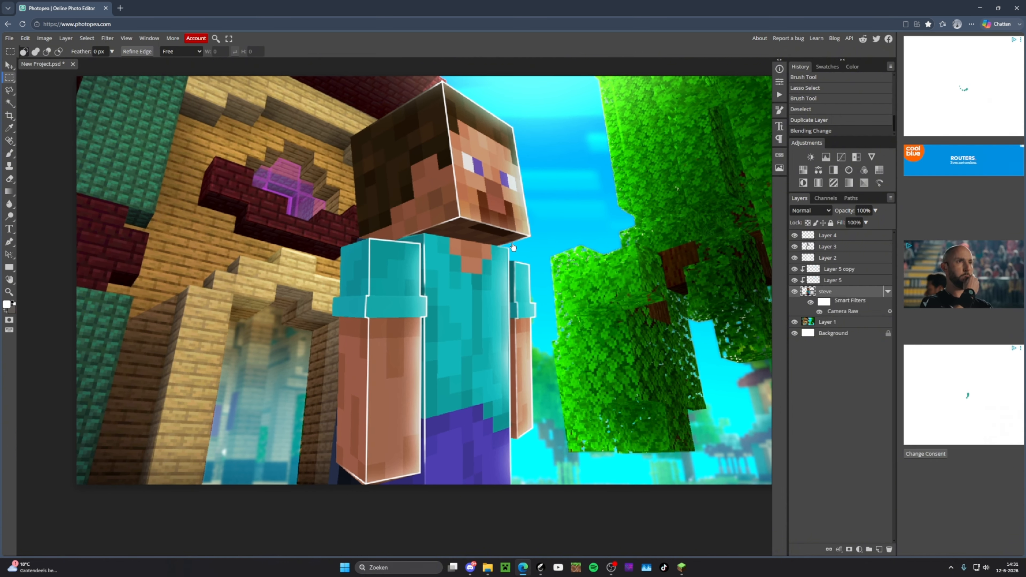
# On Layer 3, lasso the upper chest below the head, following the torso edges and closing it with a diagonal lower boundary
pyautogui.moveTo(499, 235); pyautogui.dragTo(512, 249)
pyautogui.scroll(2, 437, 253)
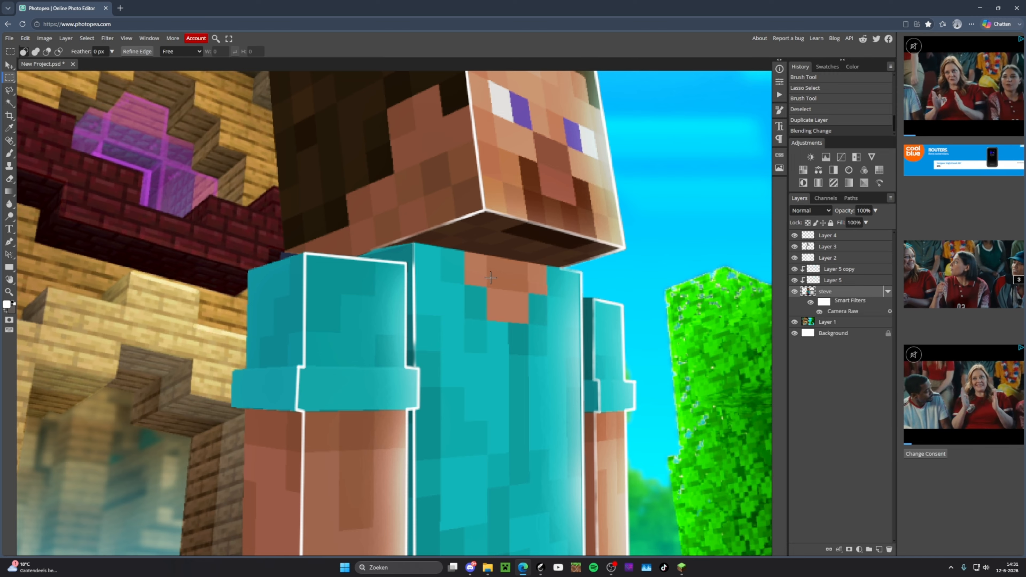
pyautogui.scroll(2, 502, 263)
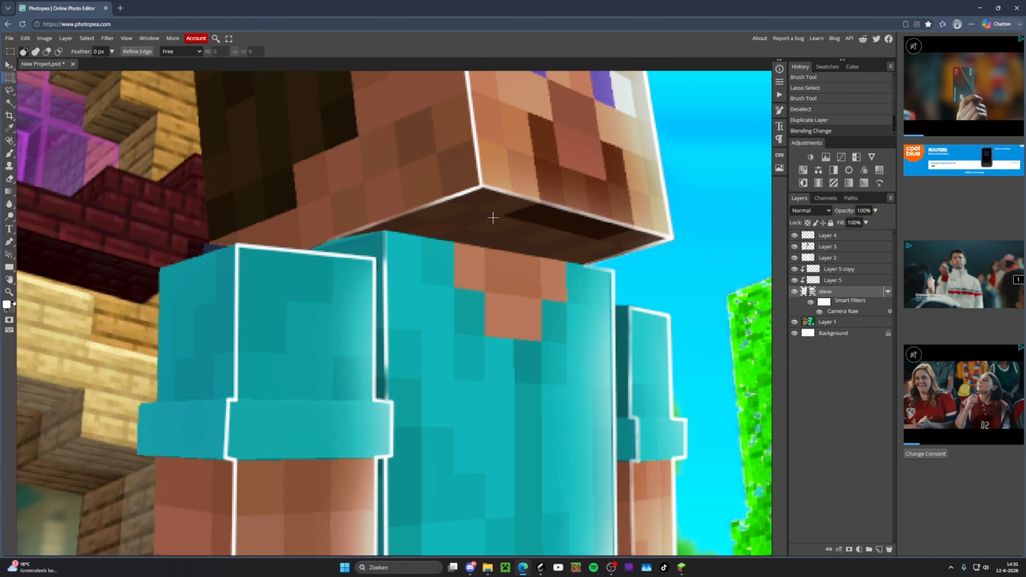
pyautogui.moveTo(512, 235); pyautogui.dragTo(421, 213)
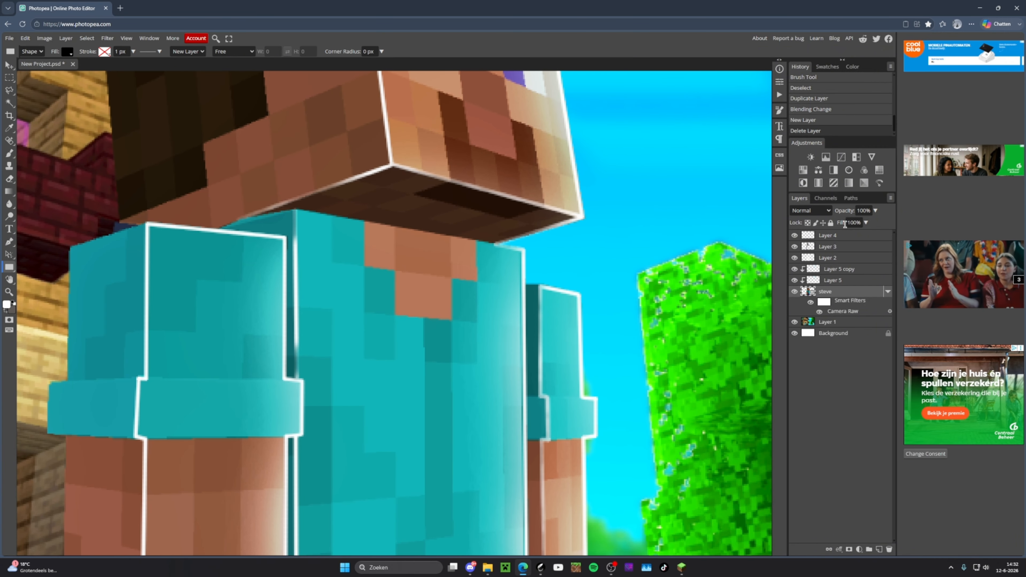
pyautogui.press('l')
pyautogui.click(830, 247)
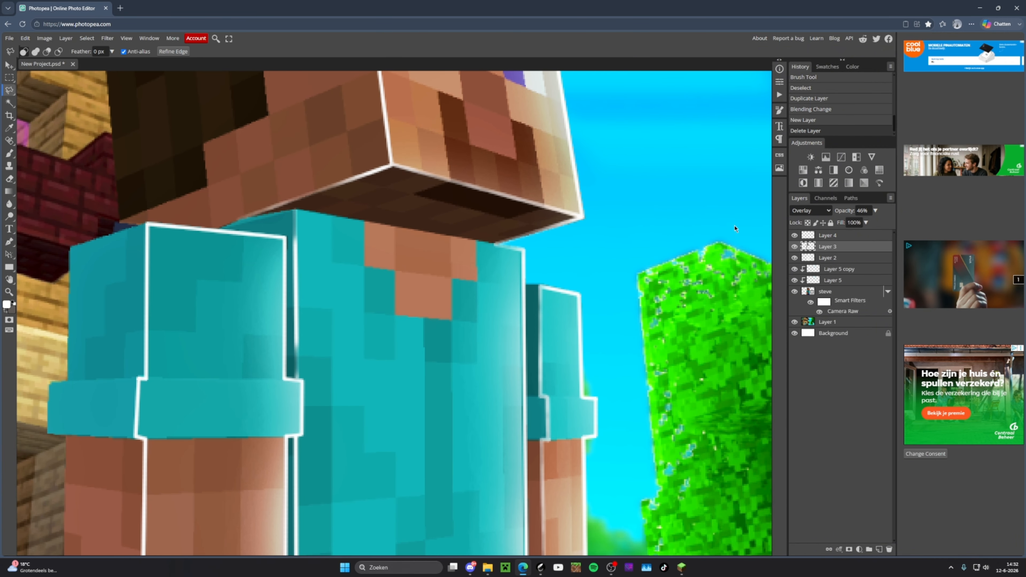
pyautogui.click(285, 175)
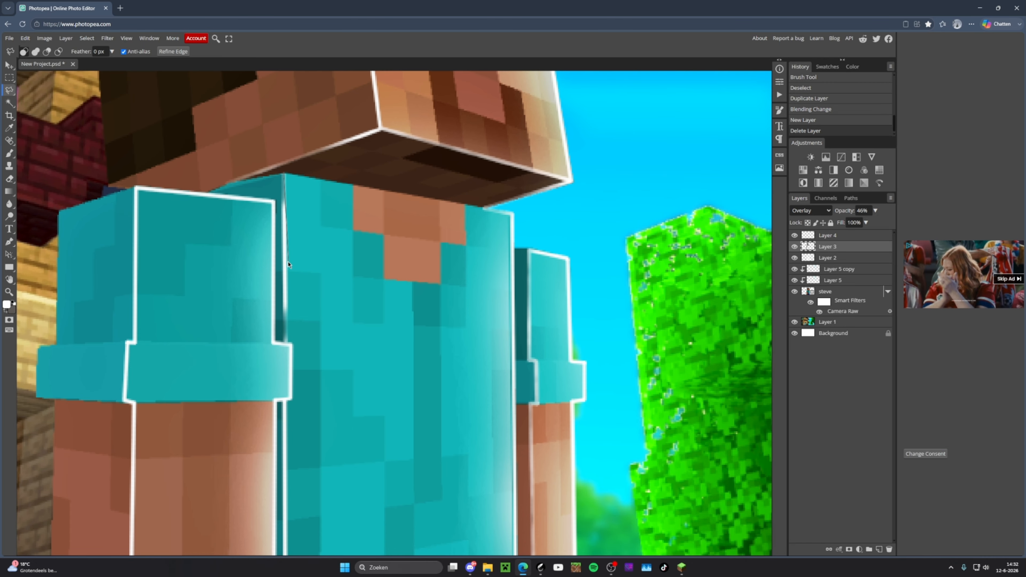
pyautogui.click(286, 285)
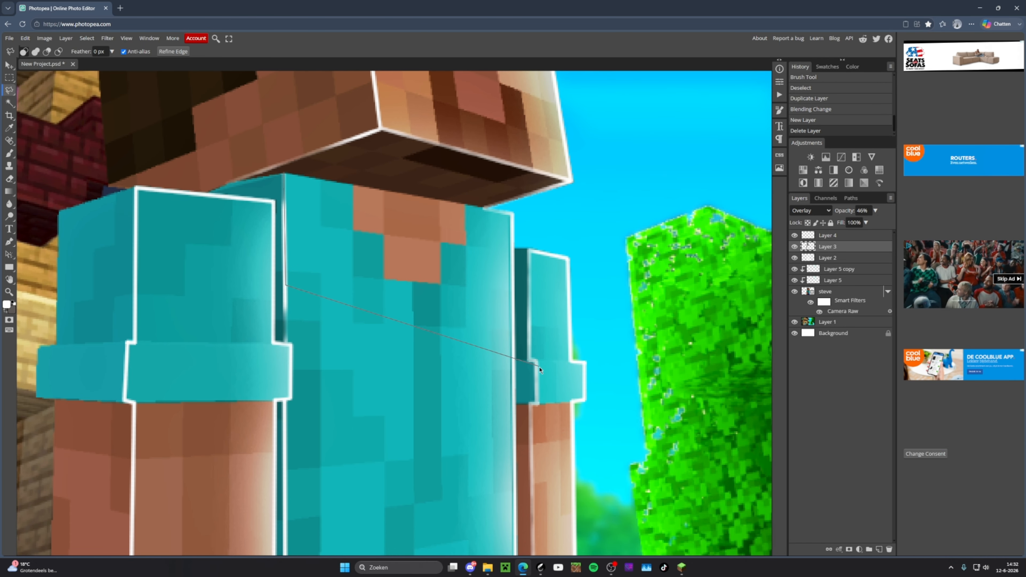
pyautogui.click(511, 381)
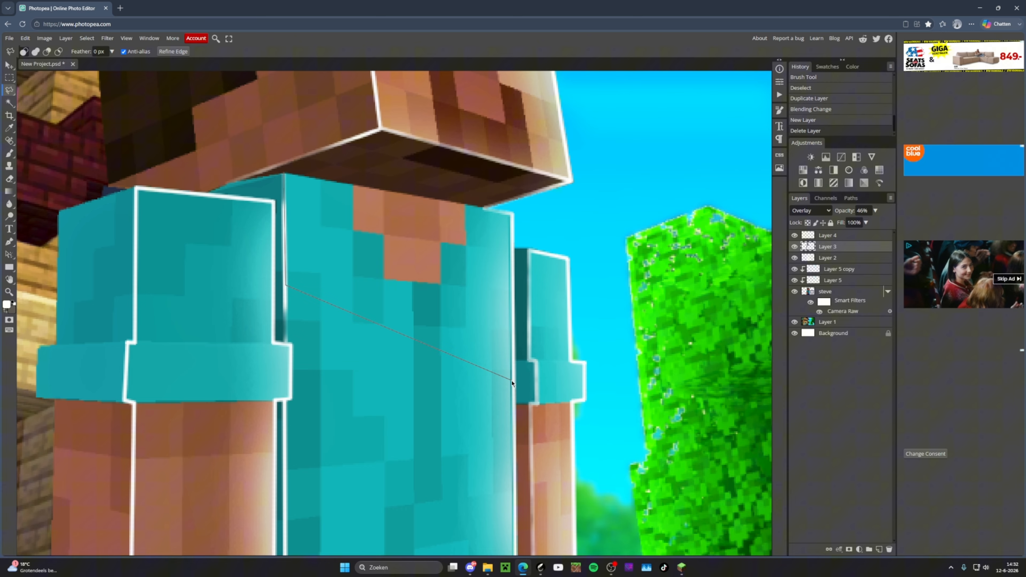
pyautogui.click(510, 216)
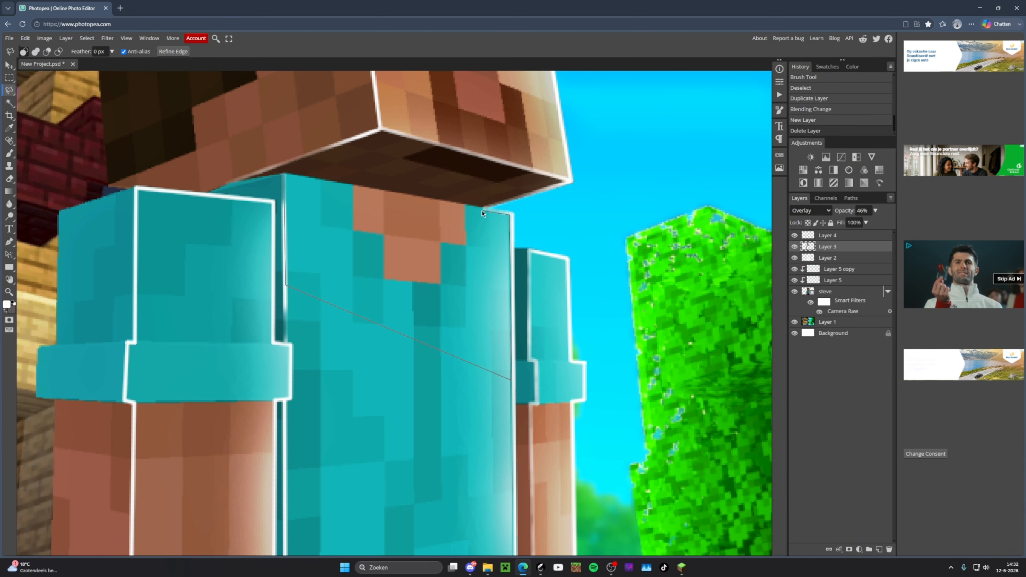
pyautogui.click(482, 211)
pyautogui.click(483, 208)
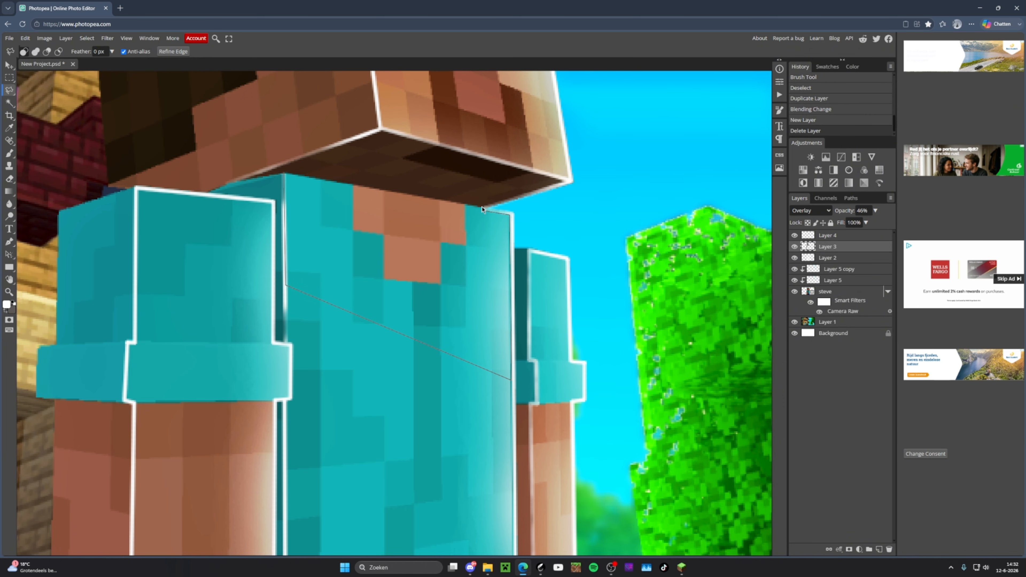
pyautogui.doubleClick(286, 176)
# Resize the brush, set its colour to black (000000), paint a shadow below the head inside the chest selection and deselect
pyautogui.press('b')
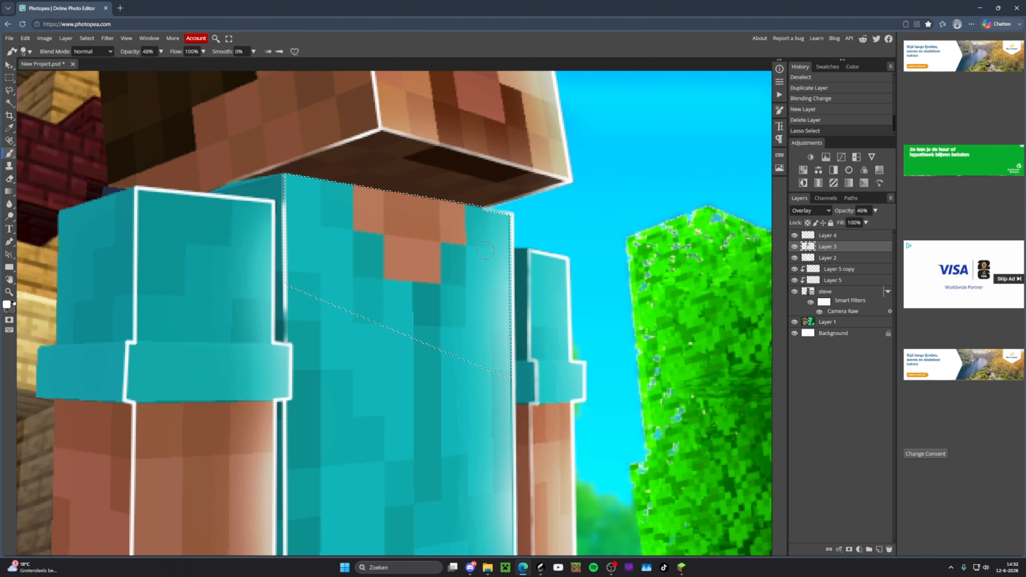
pyautogui.click(25, 52)
pyautogui.moveTo(78, 75); pyautogui.dragTo(81, 75)
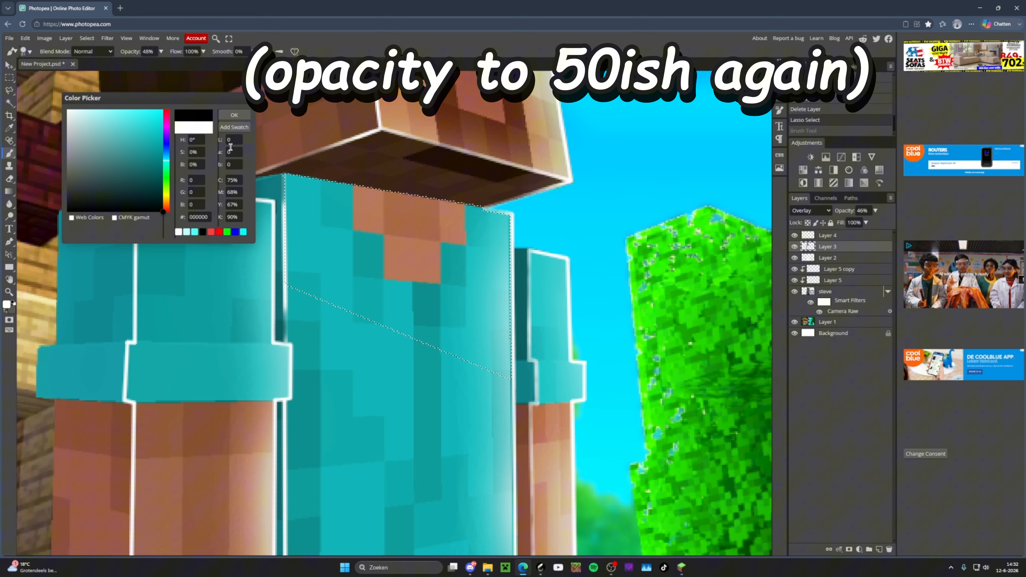
pyautogui.click(234, 115)
pyautogui.moveTo(474, 158)
pyautogui.mouseDown()
pyautogui.moveTo(347, 243)
pyautogui.moveTo(327, 270)
pyautogui.moveTo(479, 328)
pyautogui.moveTo(487, 343)
pyautogui.mouseUp()
pyautogui.scroll(-4, 488, 343)
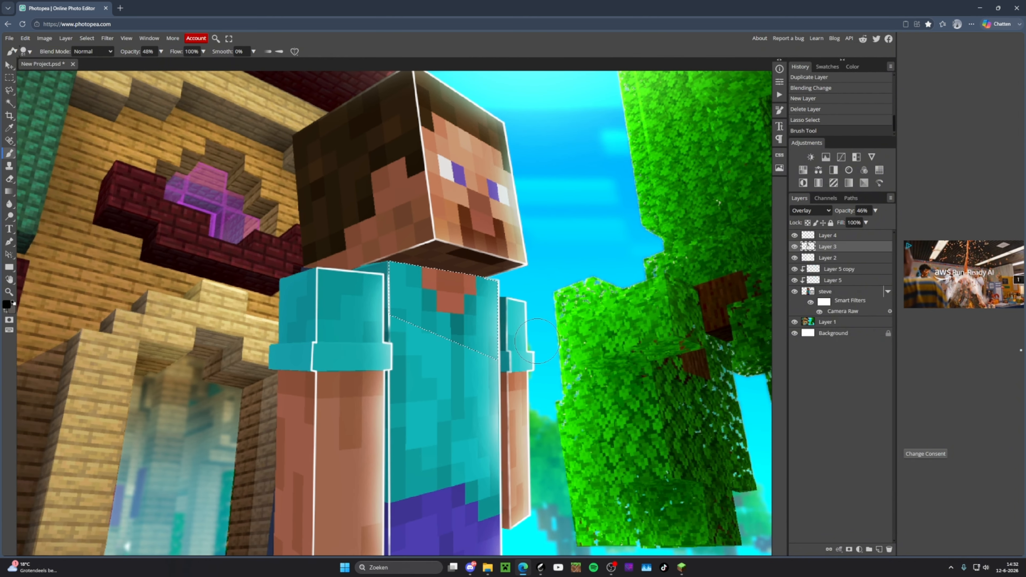
pyautogui.press('m')
# Adjust the background image on Layer 1 with the Camera Raw filter
pyautogui.scroll(-5, 535, 341)
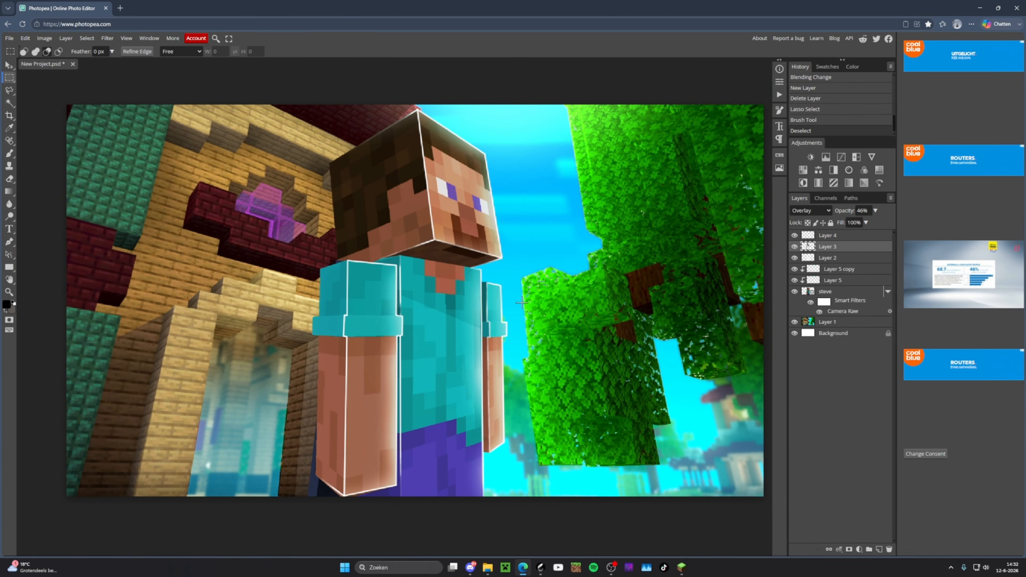
pyautogui.scroll(4, 436, 272)
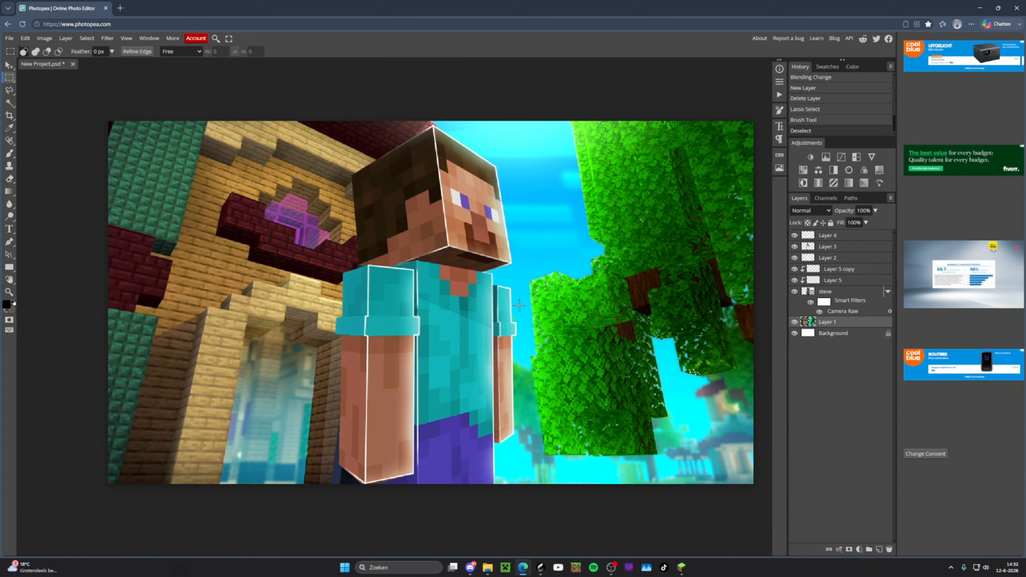
pyautogui.click(845, 311)
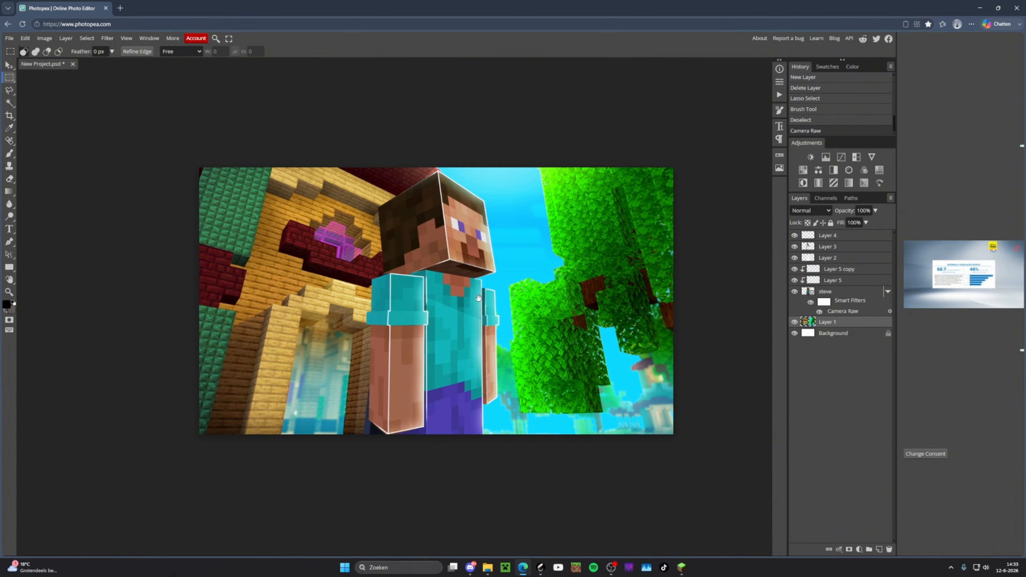
# Blur the building and foliage areas of the background image on Layer 1 using the Blur tool with a larger brush at 50% strength
pyautogui.scroll(1, 446, 292)
pyautogui.press('b')
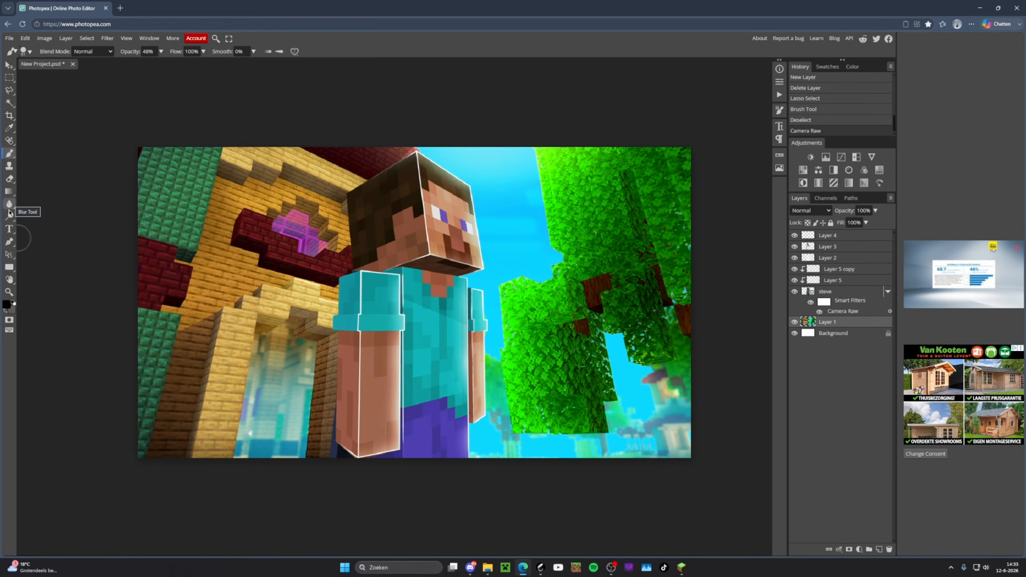
pyautogui.click(11, 208)
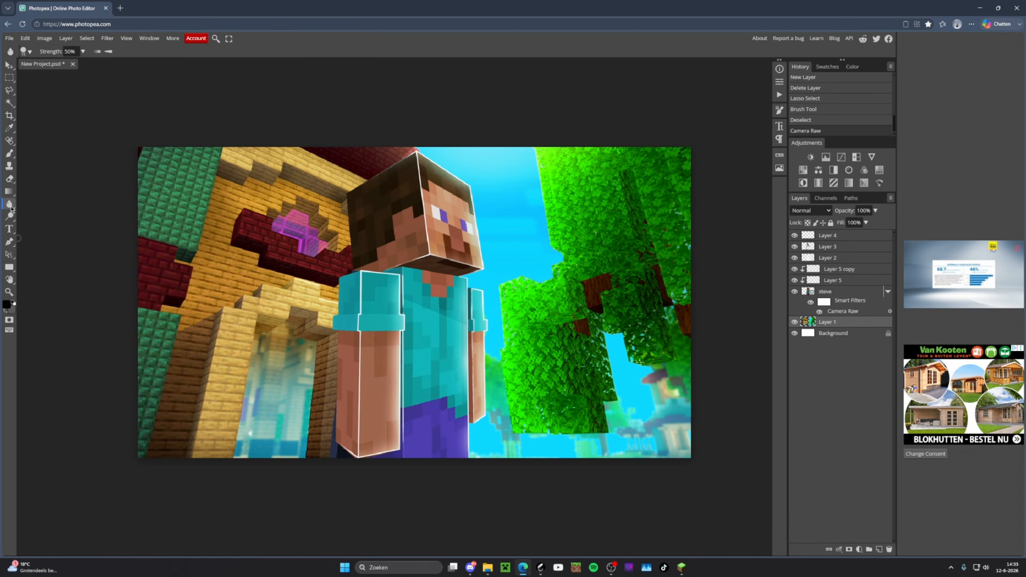
pyautogui.click(23, 52)
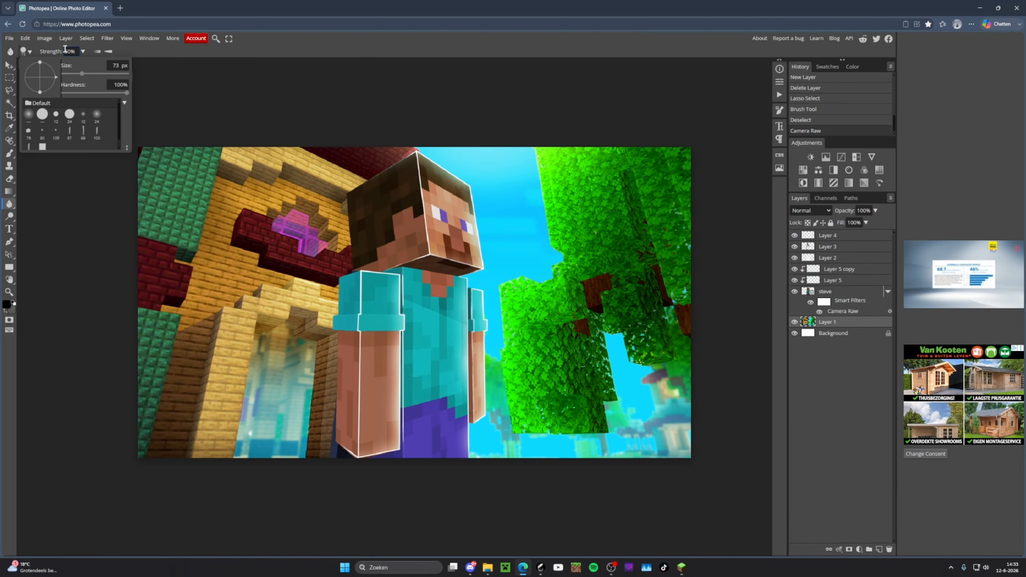
pyautogui.moveTo(84, 76); pyautogui.dragTo(87, 76)
pyautogui.click(135, 76)
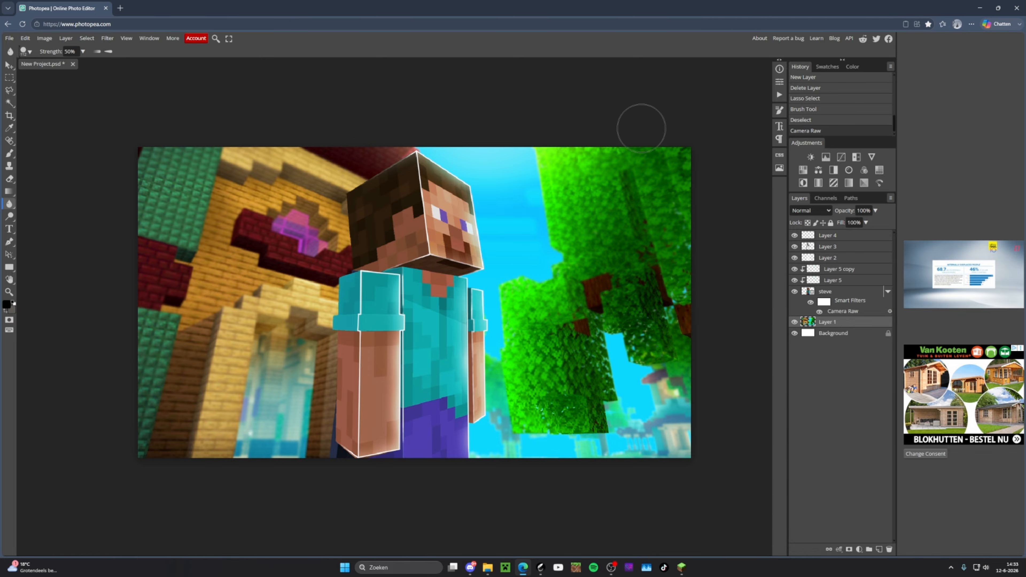
pyautogui.moveTo(676, 359); pyautogui.dragTo(631, 335)
pyautogui.scroll(-3, 529, 258)
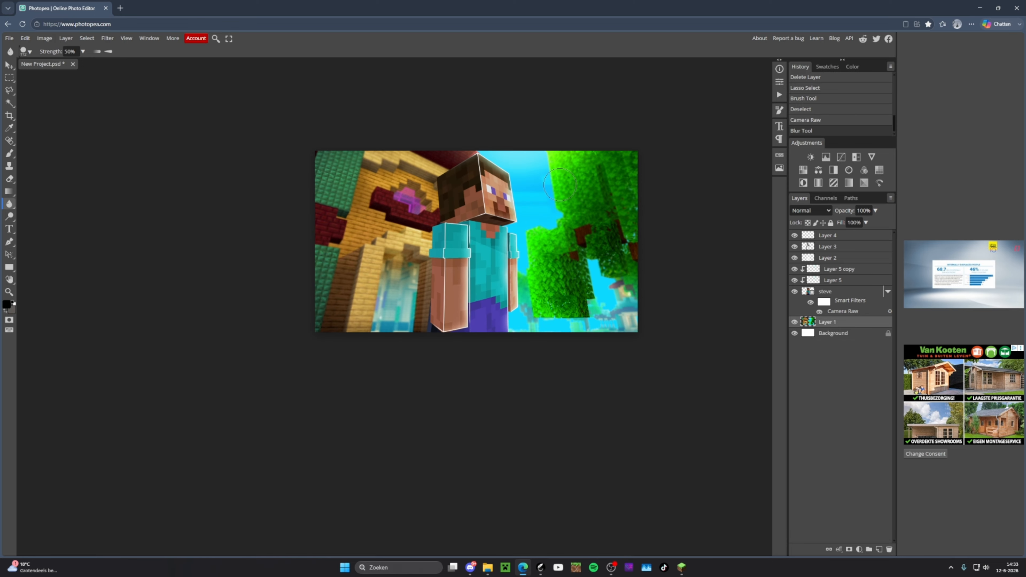
pyautogui.scroll(1, 473, 295)
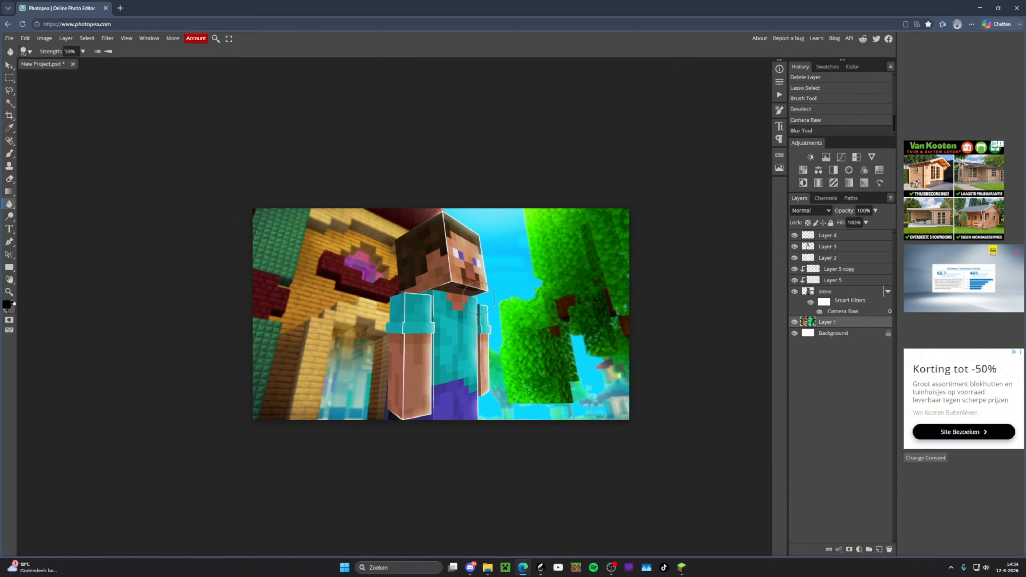
pyautogui.scroll(3, 543, 346)
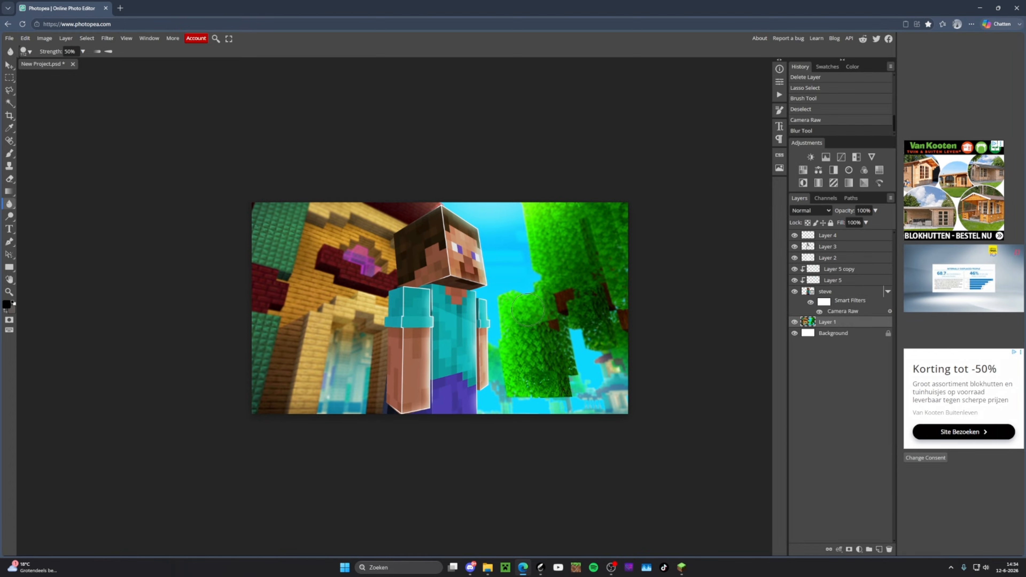